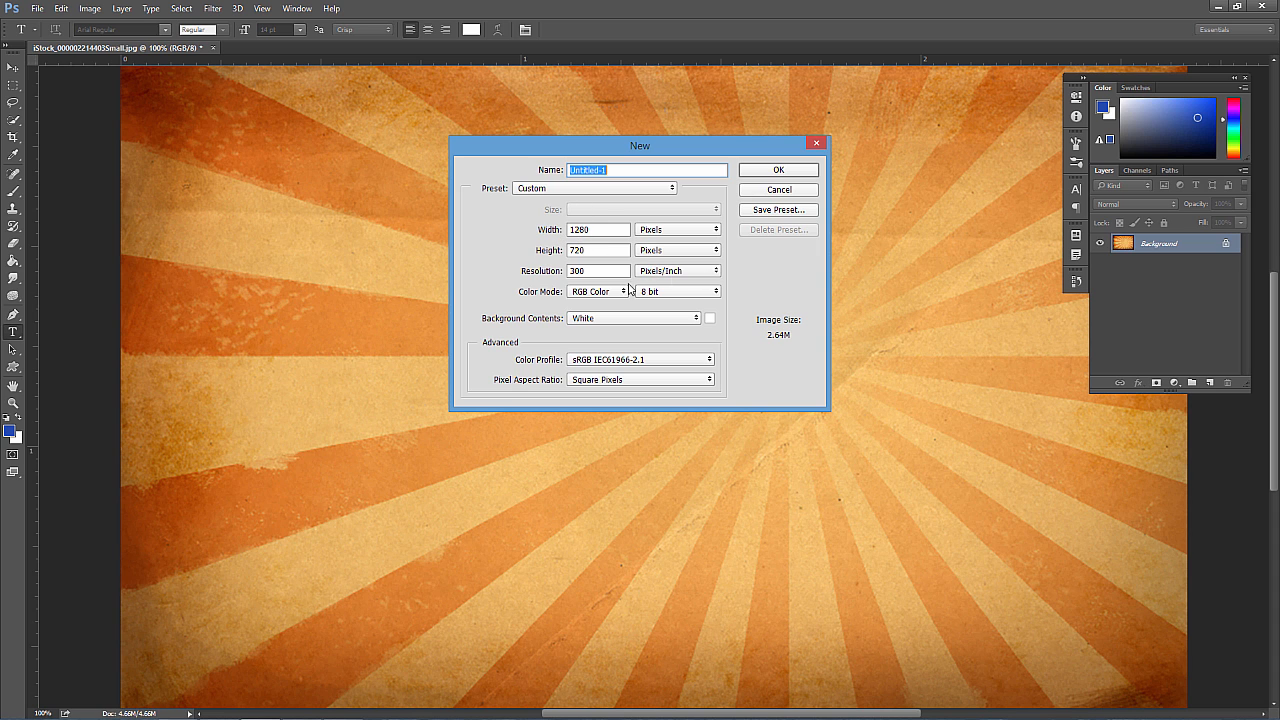
left_click(593, 190)
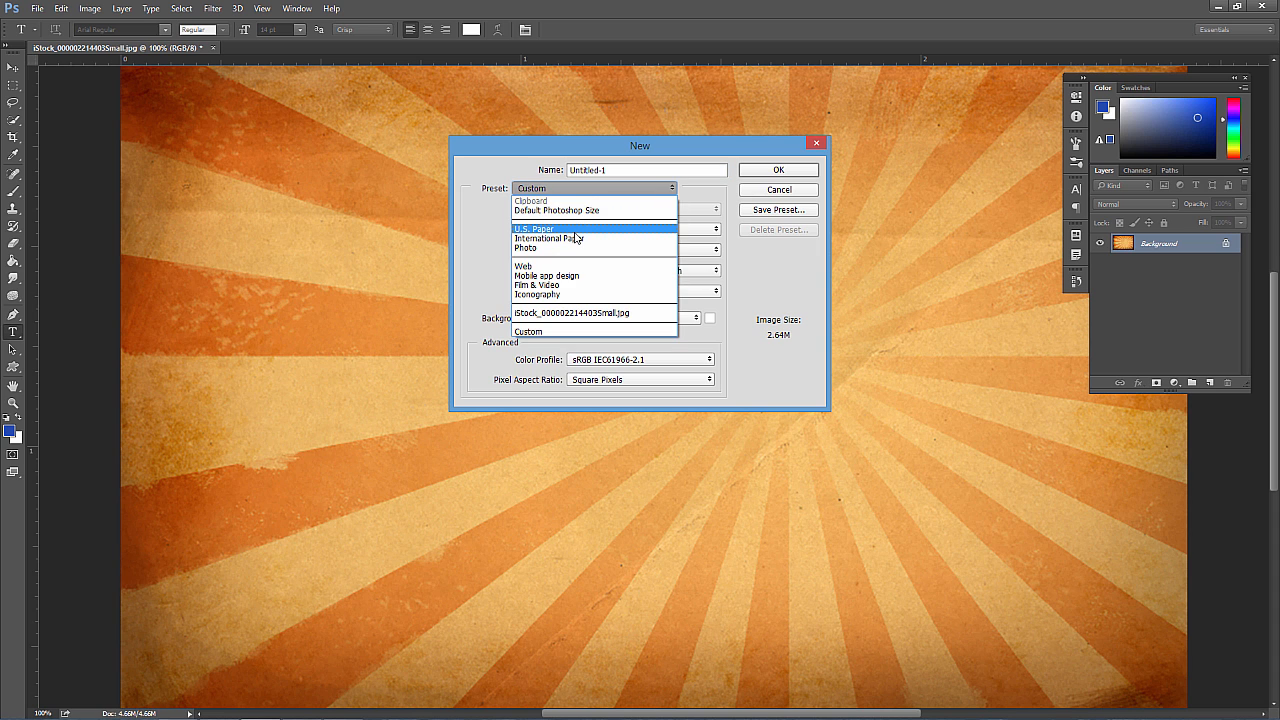
left_click(562, 266)
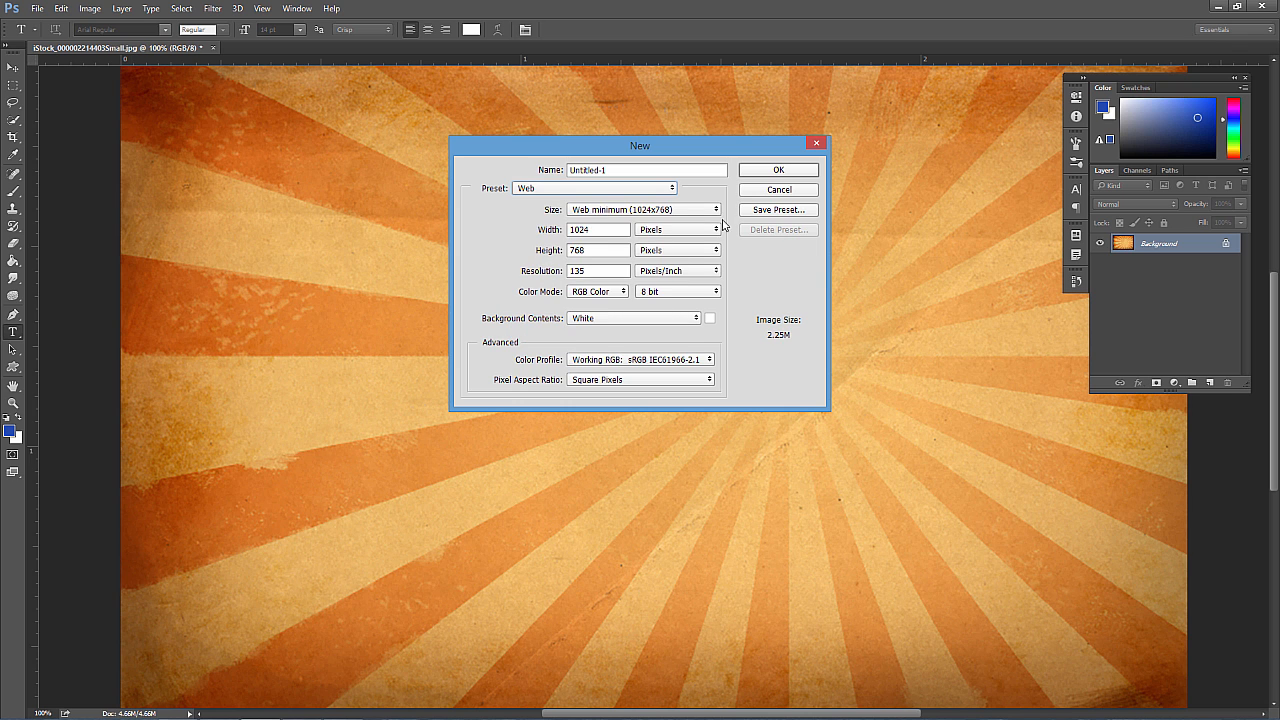
left_click(774, 192)
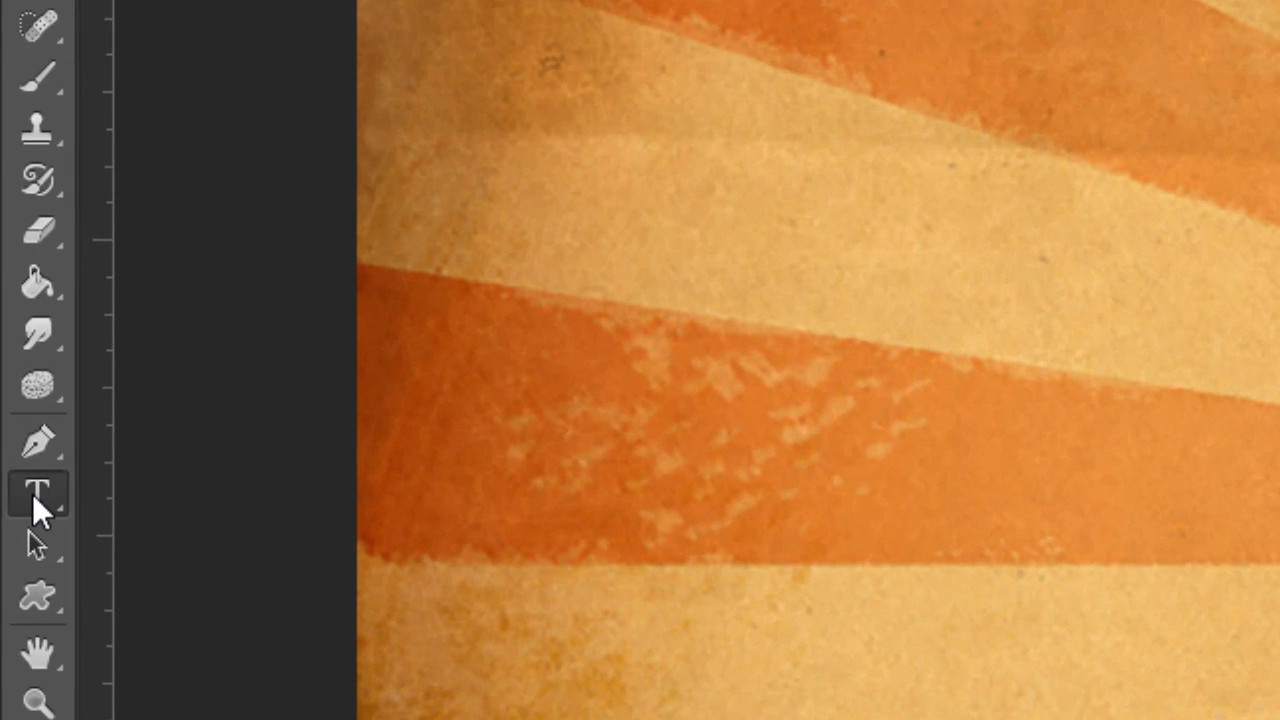
Add the single-line text "Some text right here." across the upper part of the image with the Horizontal Type Tool.
left_click(12, 333)
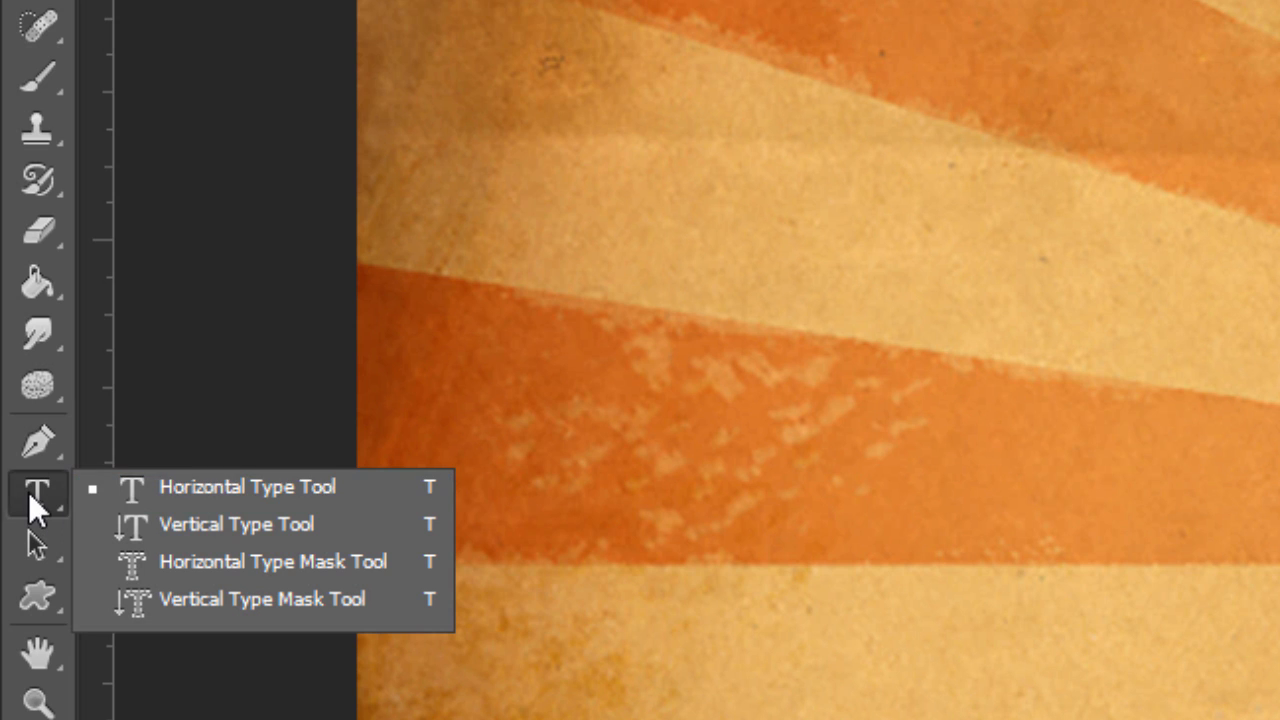
left_click(24, 499)
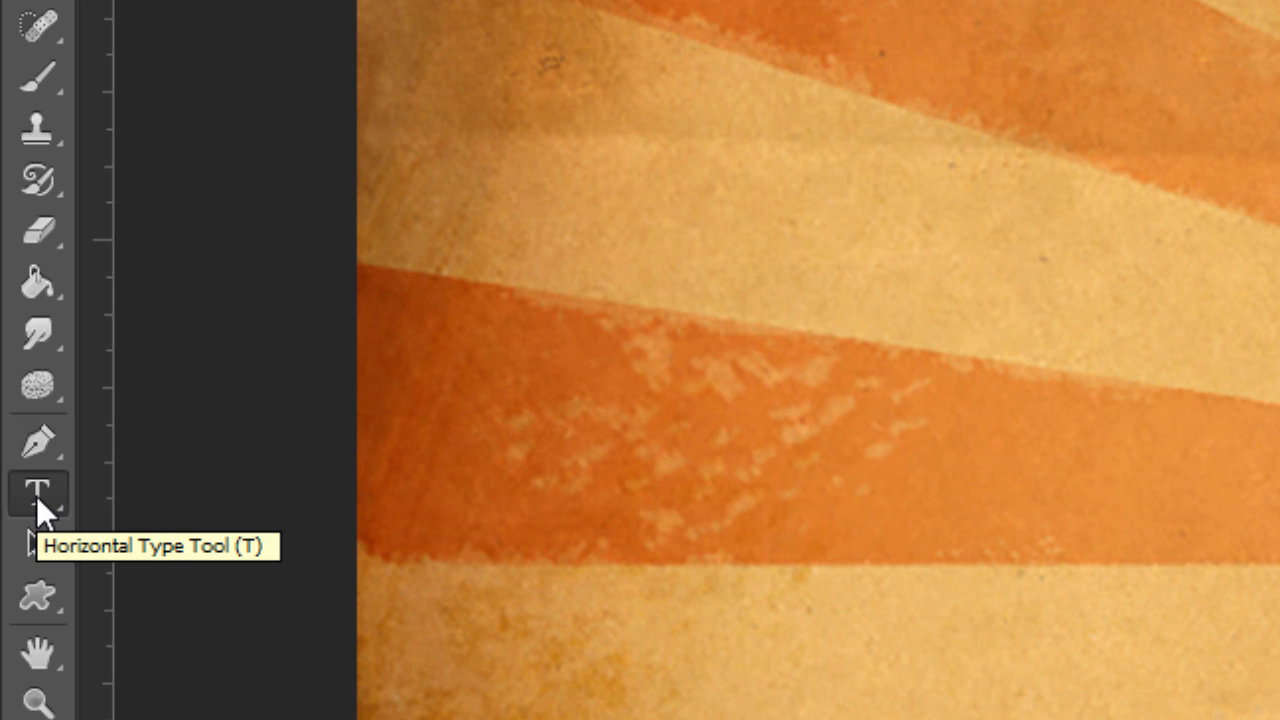
right_click(30, 484)
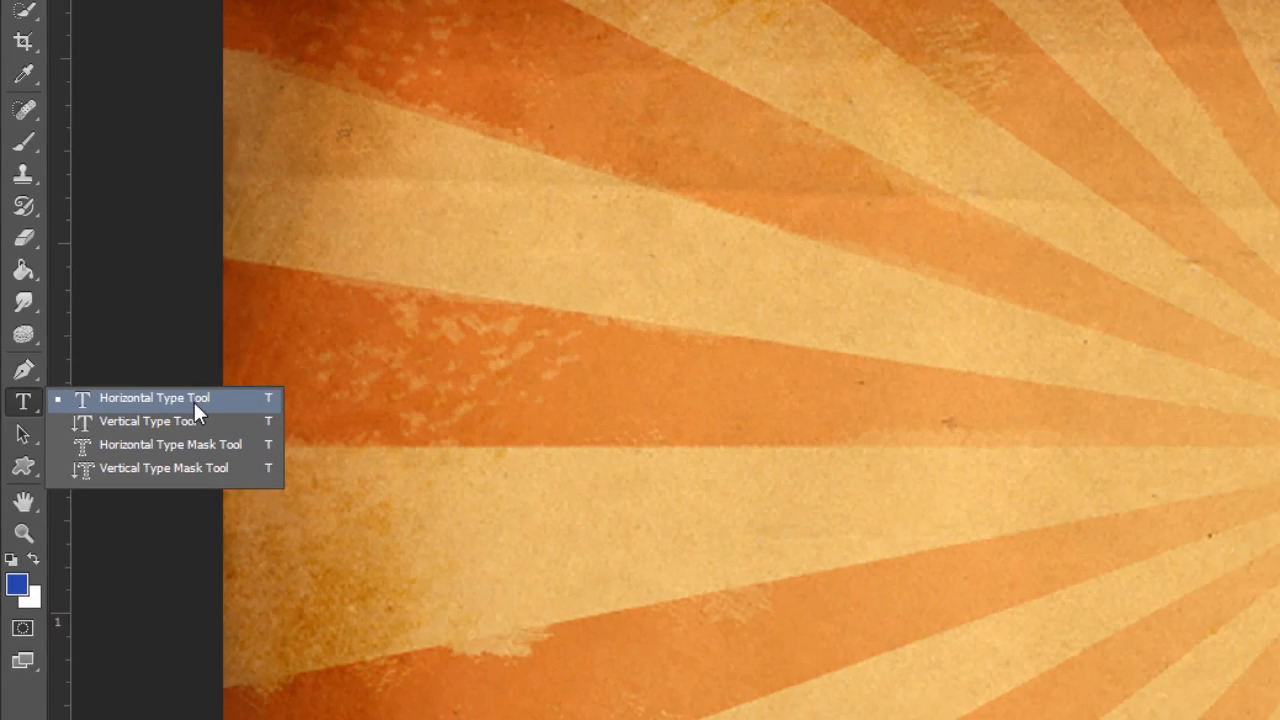
left_click(300, 487)
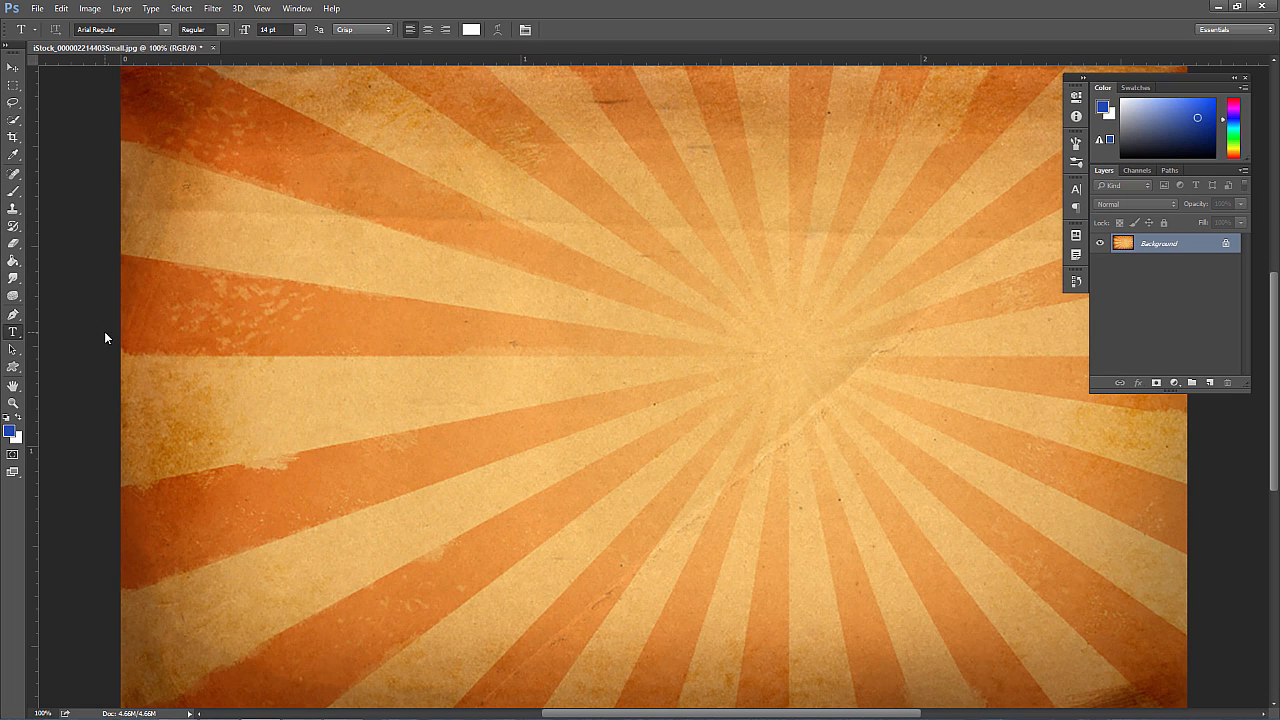
left_click(256, 216)
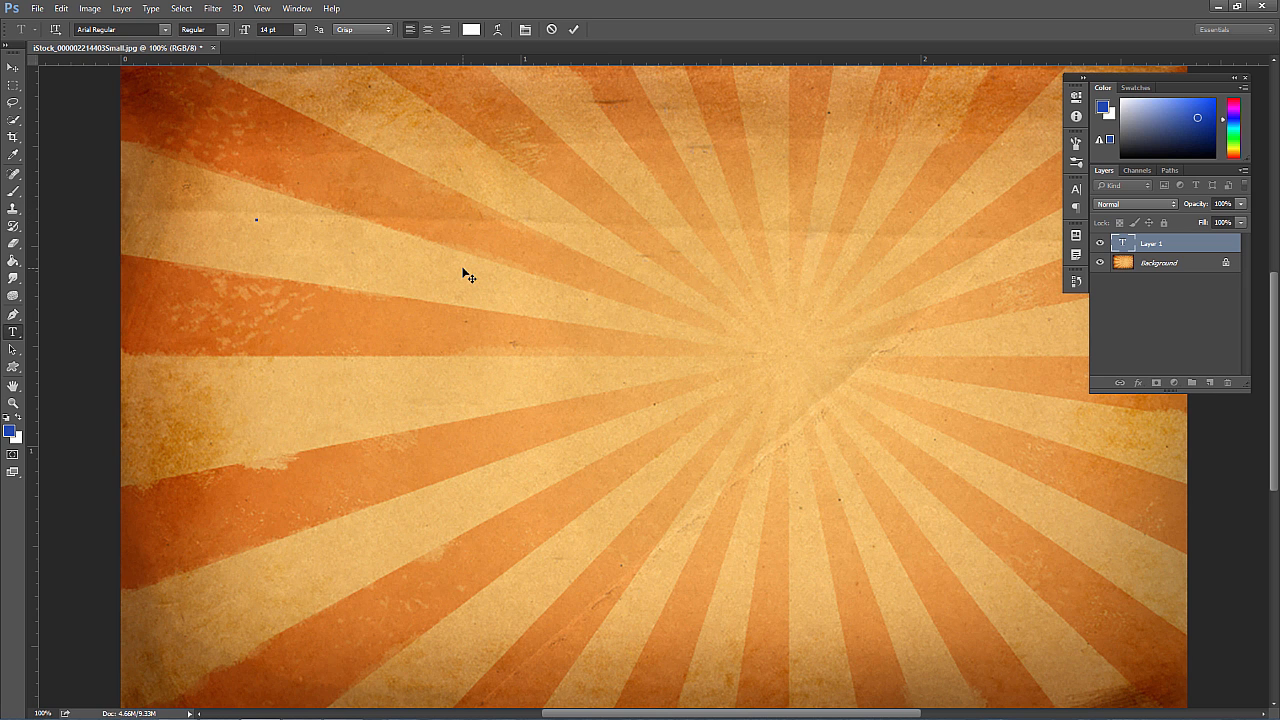
type("Some text righ")
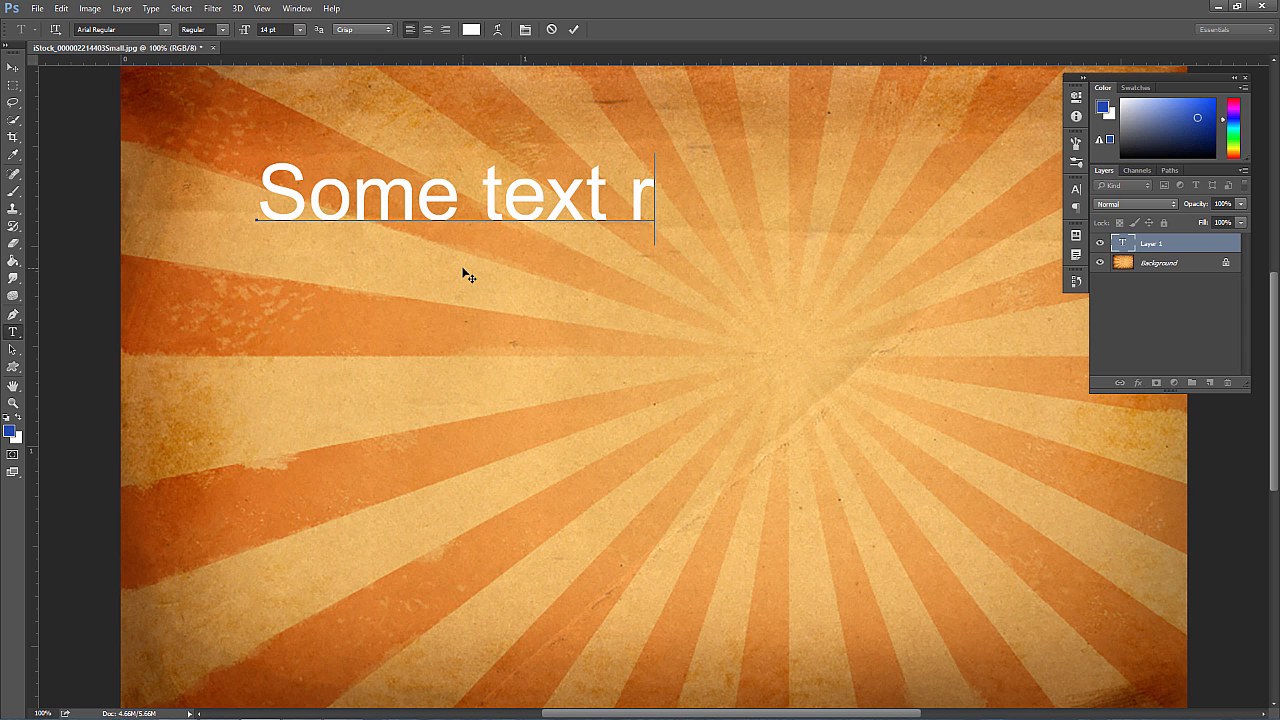
type("t here.")
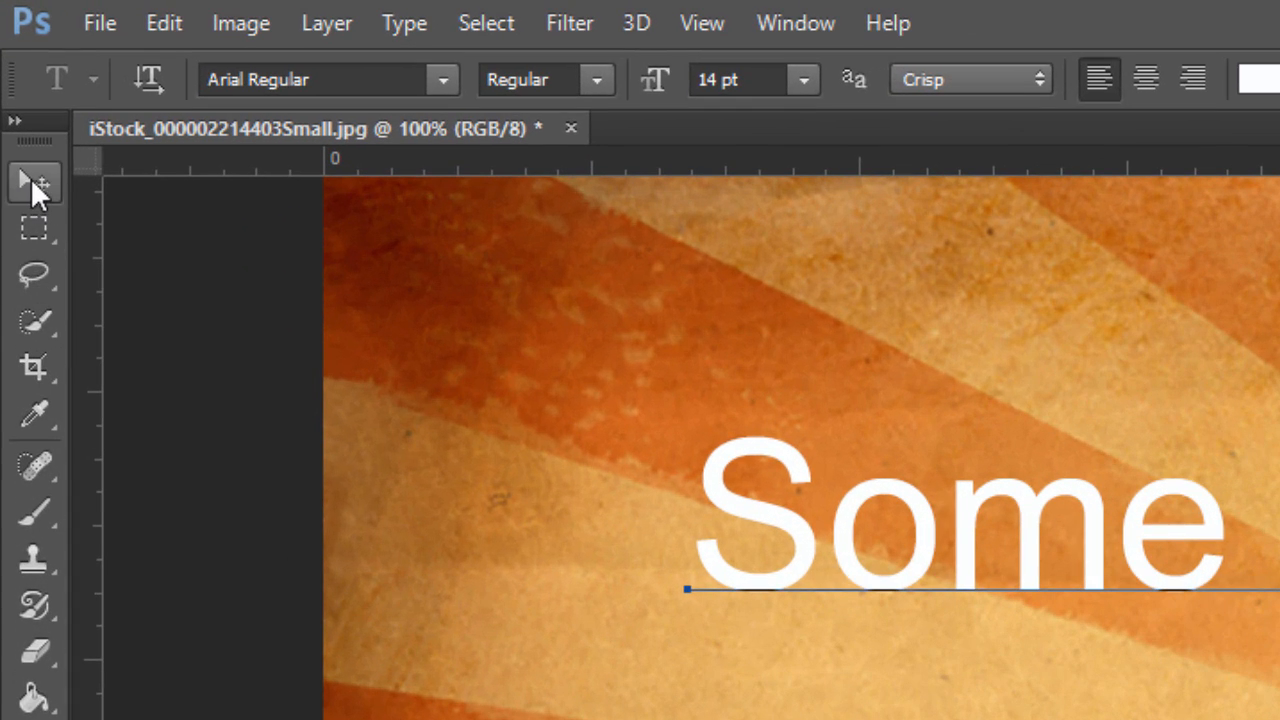
Scale the text line up to about 126% so it spans most of the image width, and apply the transformation.
left_click(30, 177)
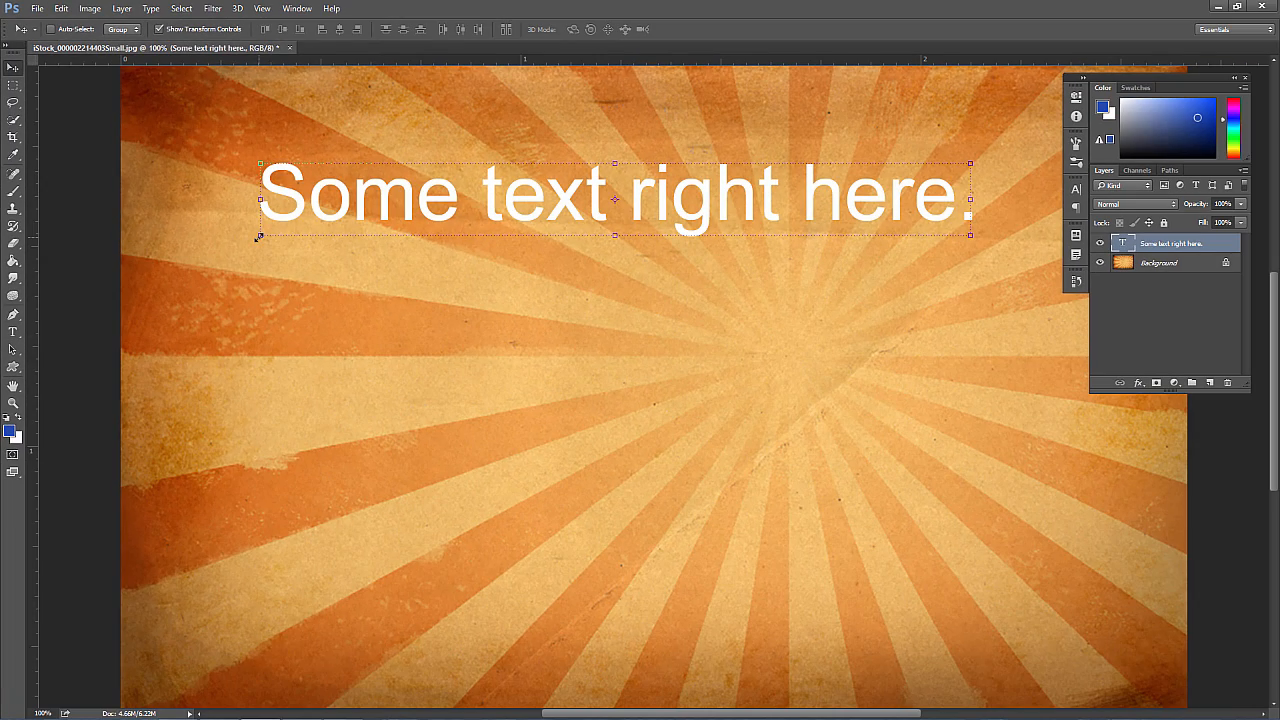
left_click_drag(258, 237, 166, 262)
left_click_drag(1008, 261, 1047, 265)
left_click_drag(161, 266, 135, 269)
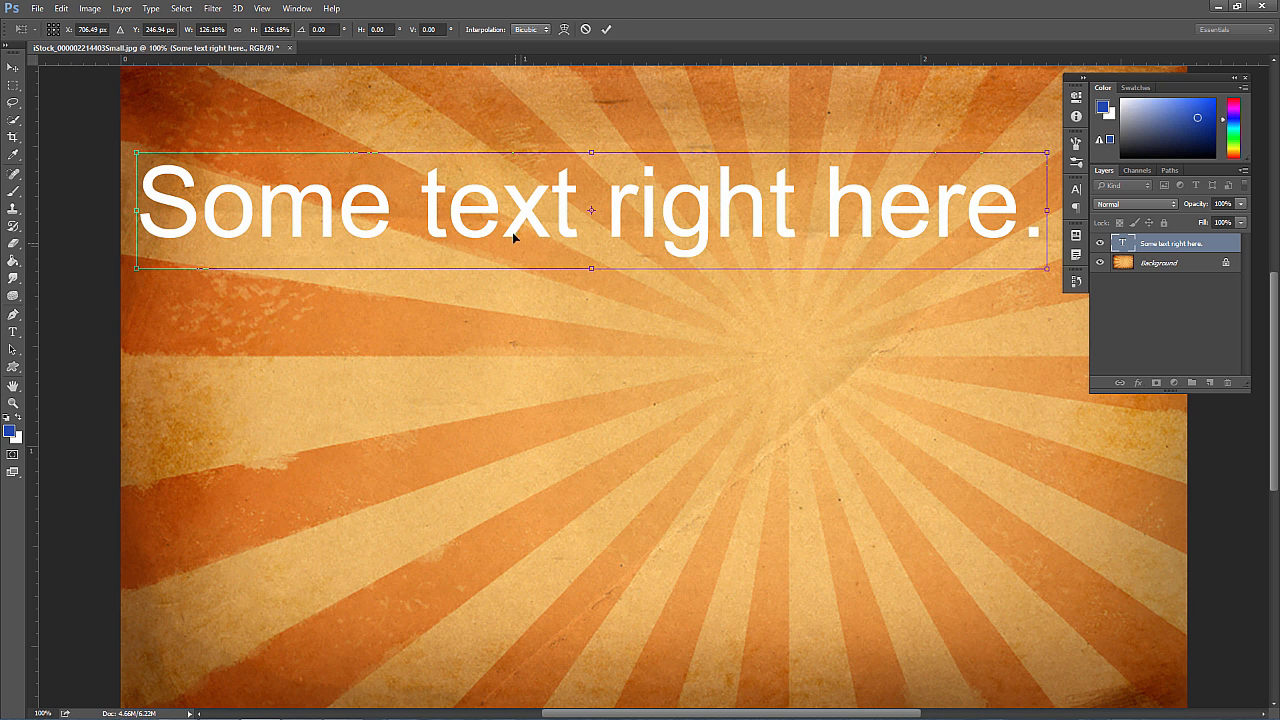
left_click(14, 86)
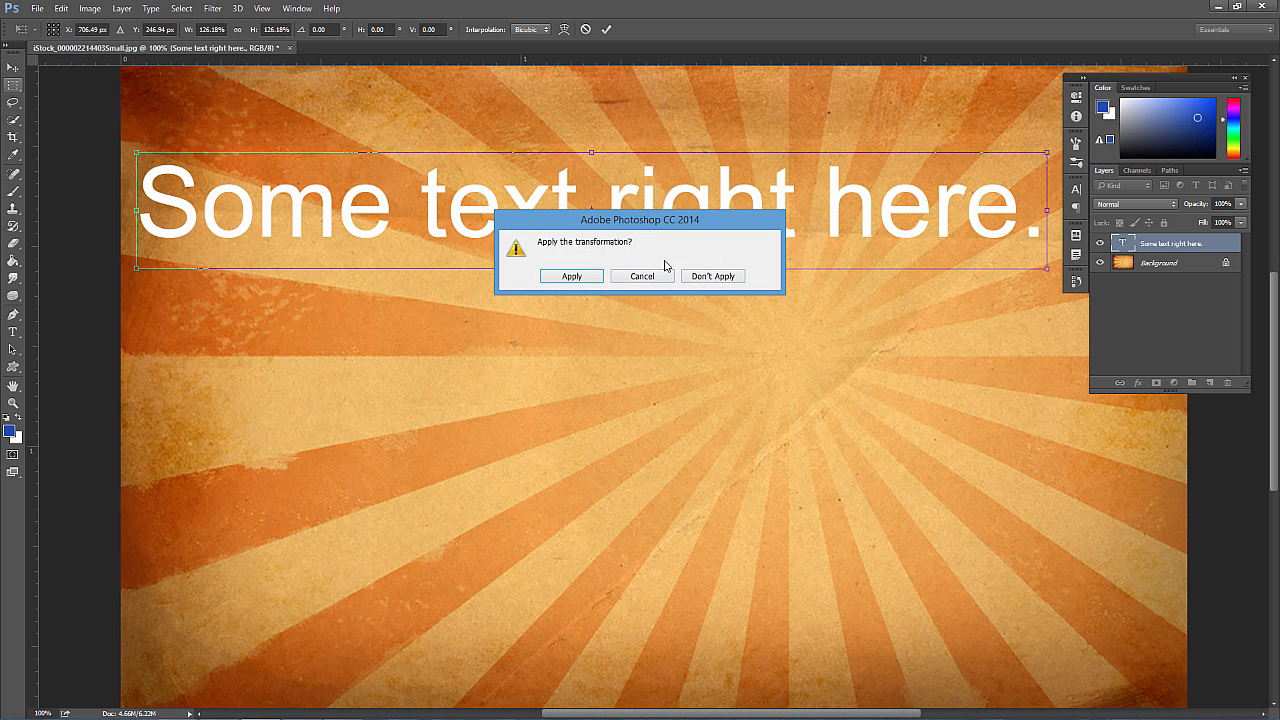
left_click(632, 277)
key("Return")
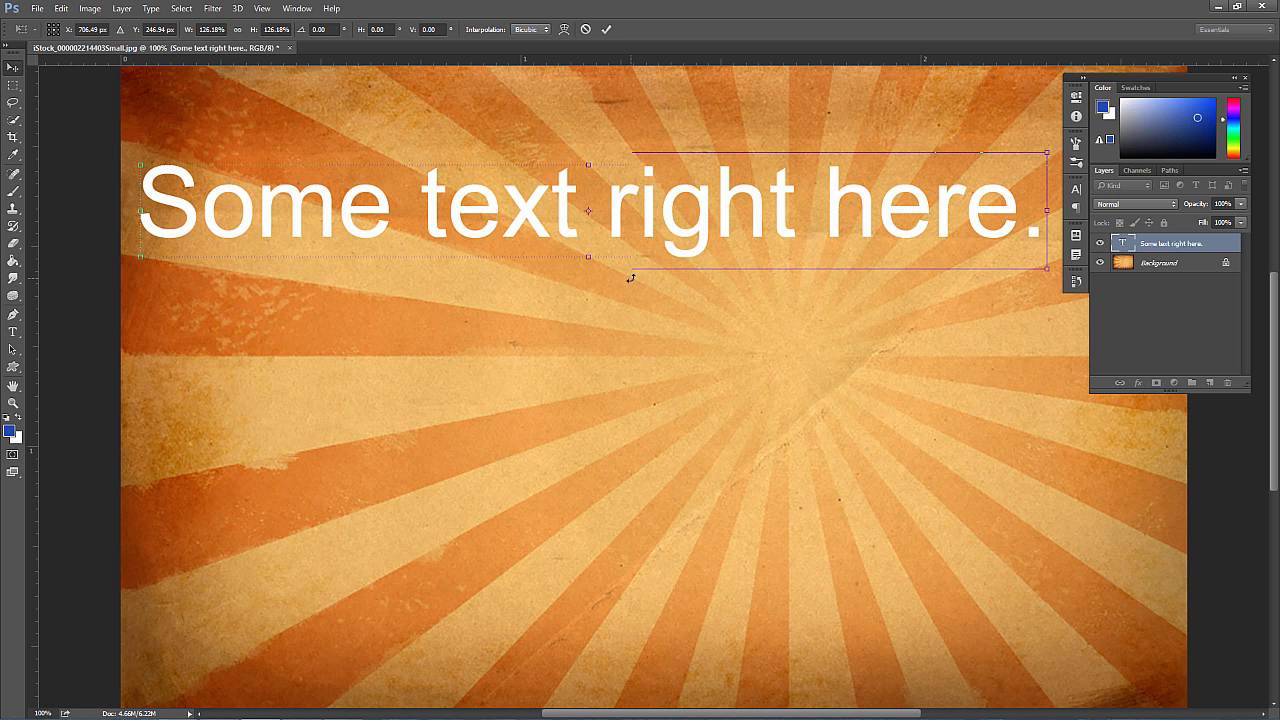
Reposition and resize the "Some text right here." line slightly, and delete its text layer.
left_click_drag(497, 206, 552, 226)
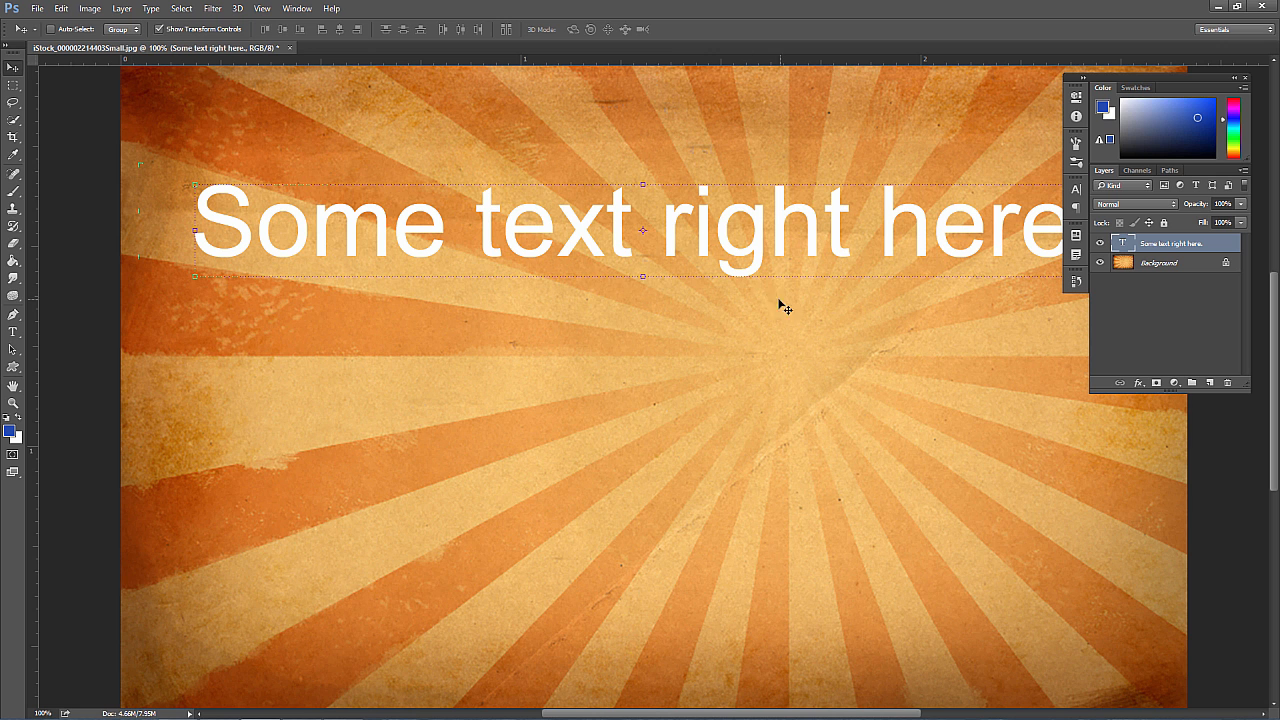
left_click_drag(194, 183, 166, 165)
key("Return")
left_click_drag(1132, 248, 1226, 383)
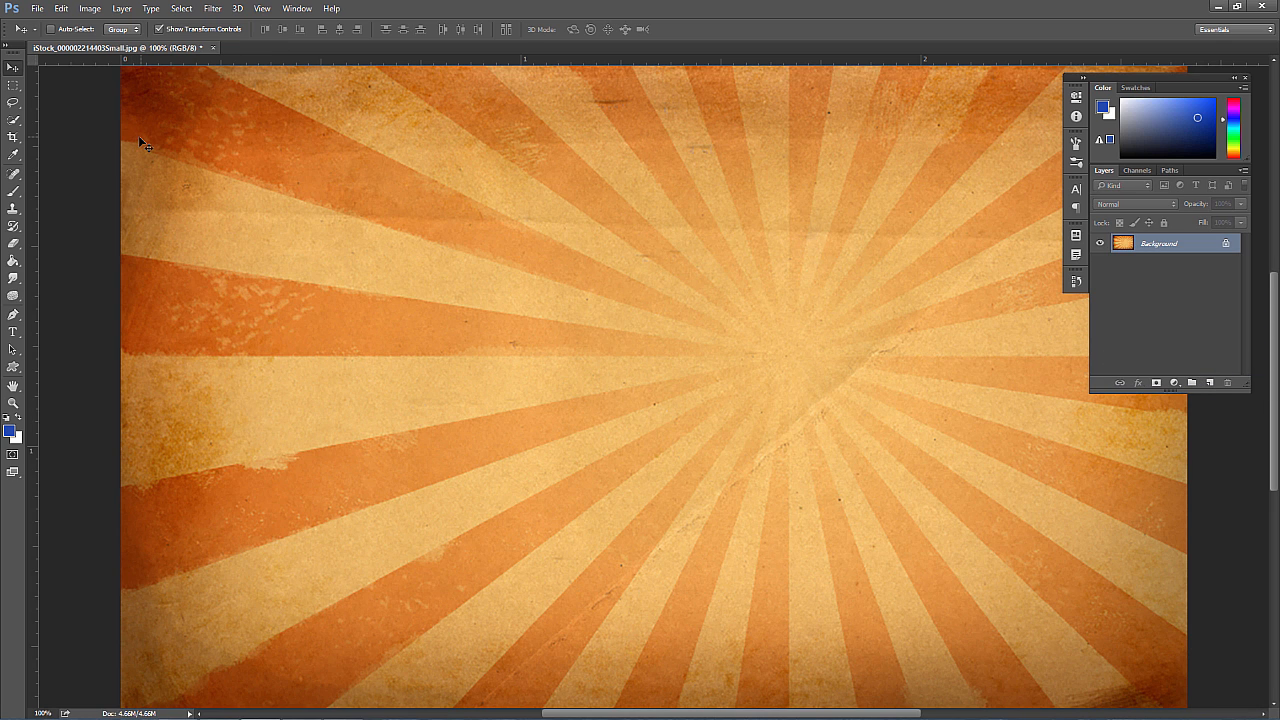
Create a paragraph text box reading "Here is some text right here." and widen it until the text wraps onto two lines.
left_click(12, 333)
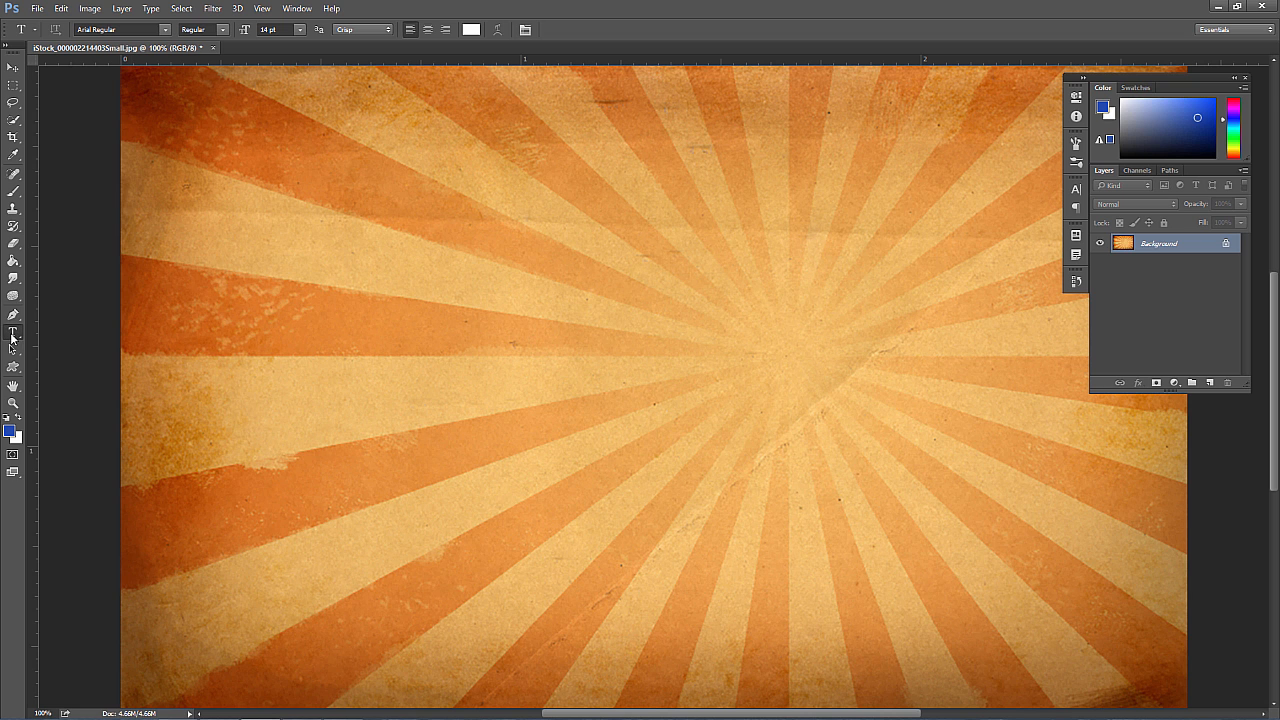
left_click_drag(215, 130, 676, 479)
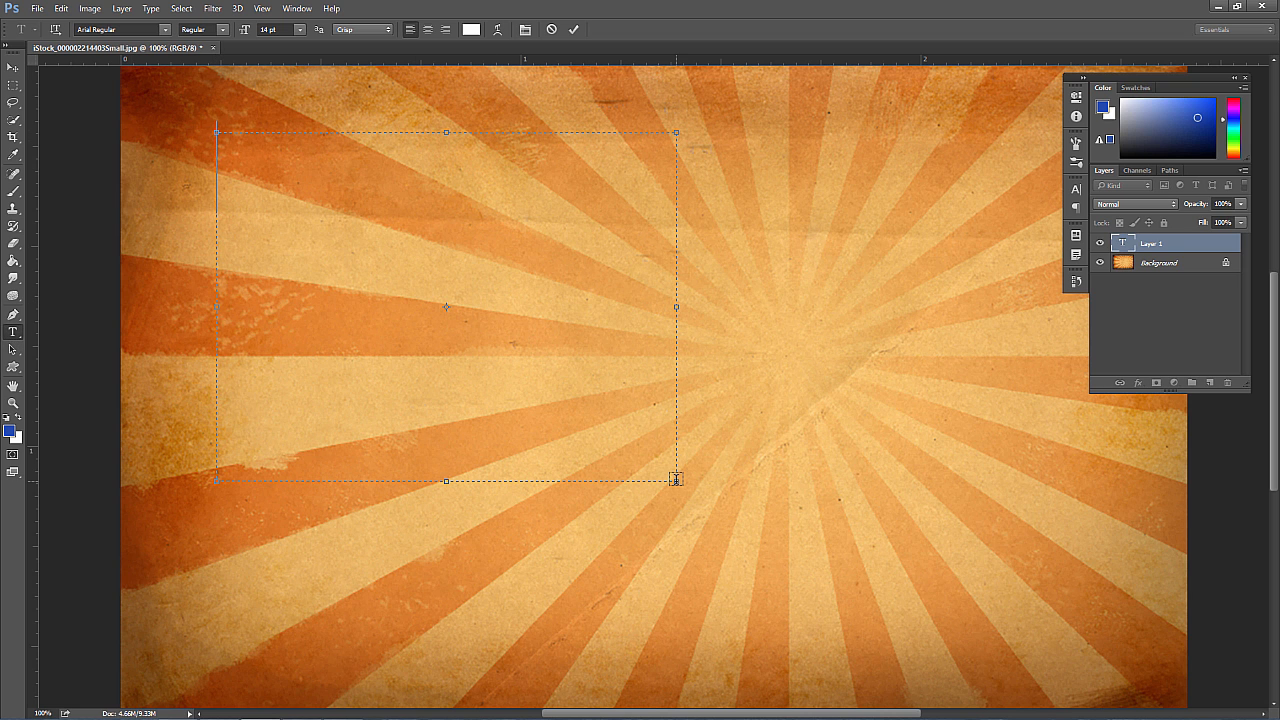
type("Here is so")
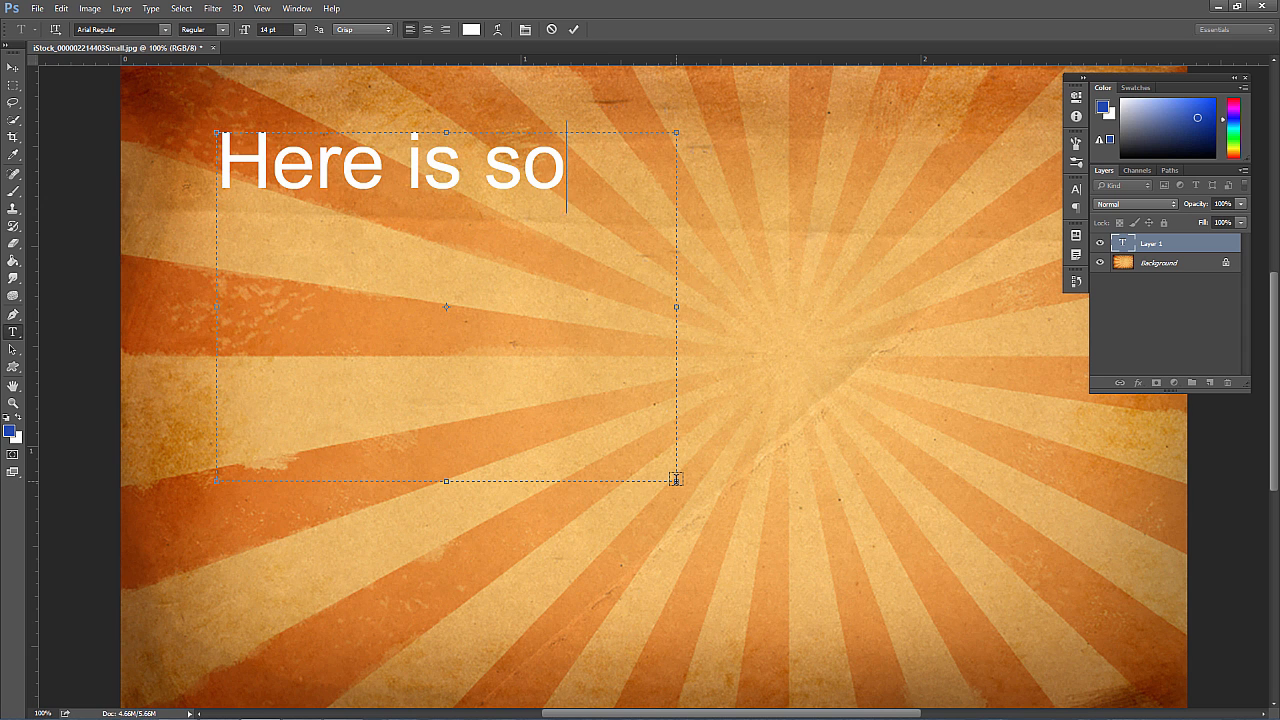
type("me text right here.")
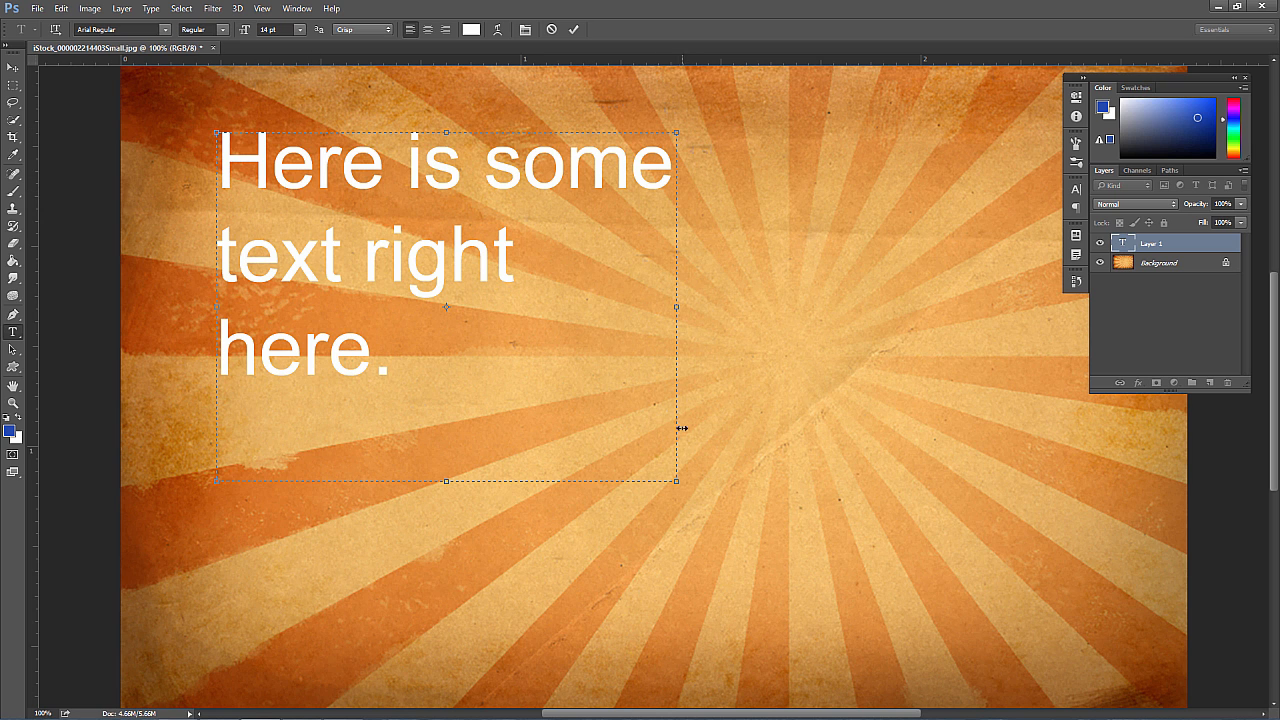
left_click_drag(676, 481, 889, 458)
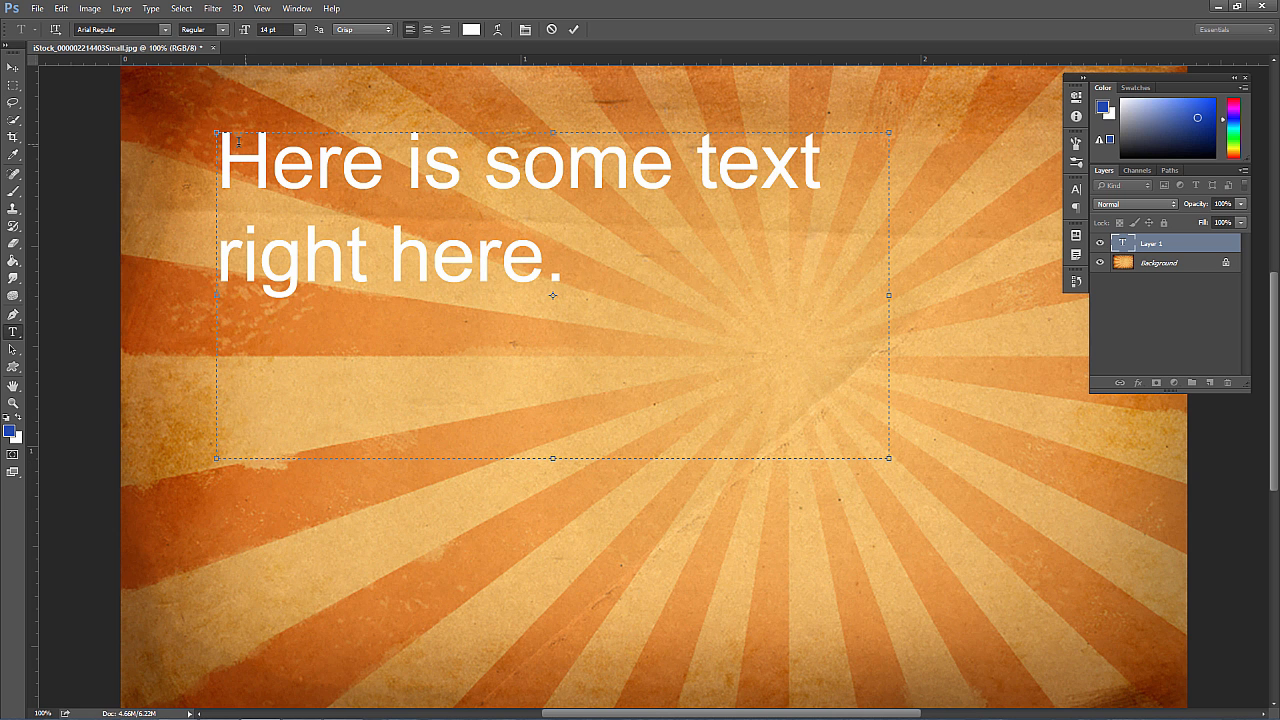
Try to stretch the paragraph text to about 110% width and 118% height.
left_click(5, 68)
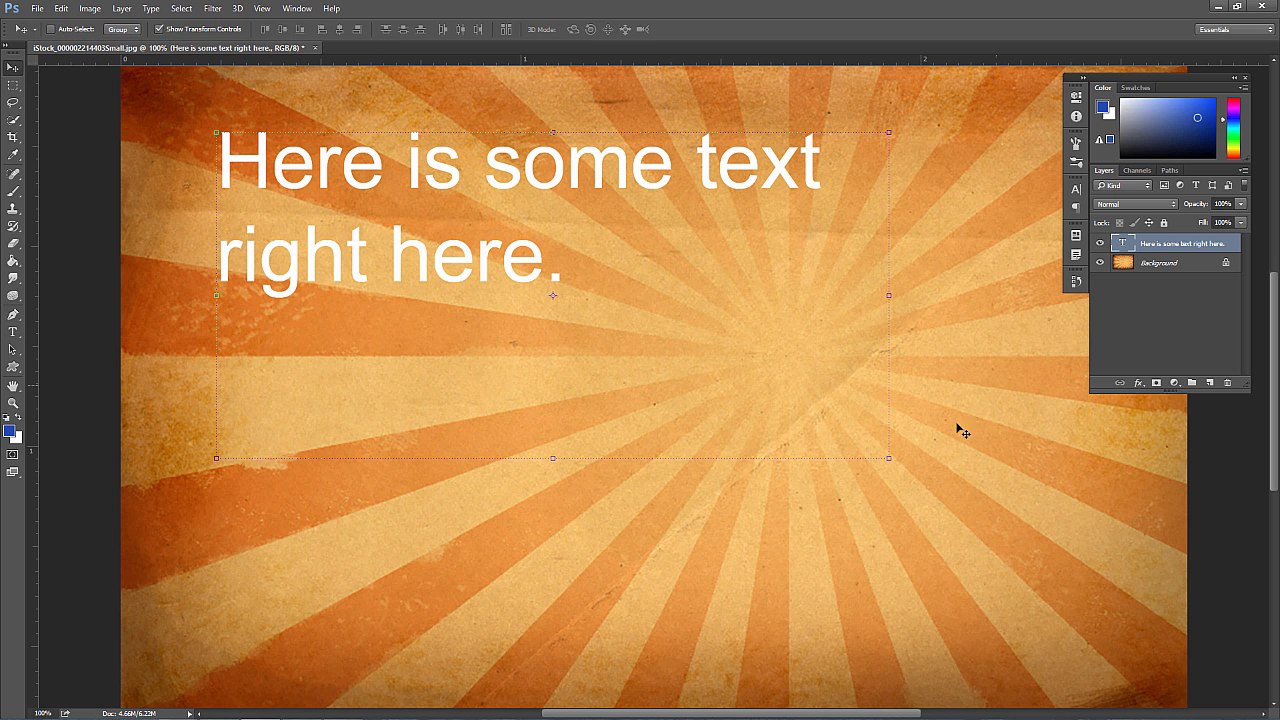
left_click_drag(891, 461, 957, 520)
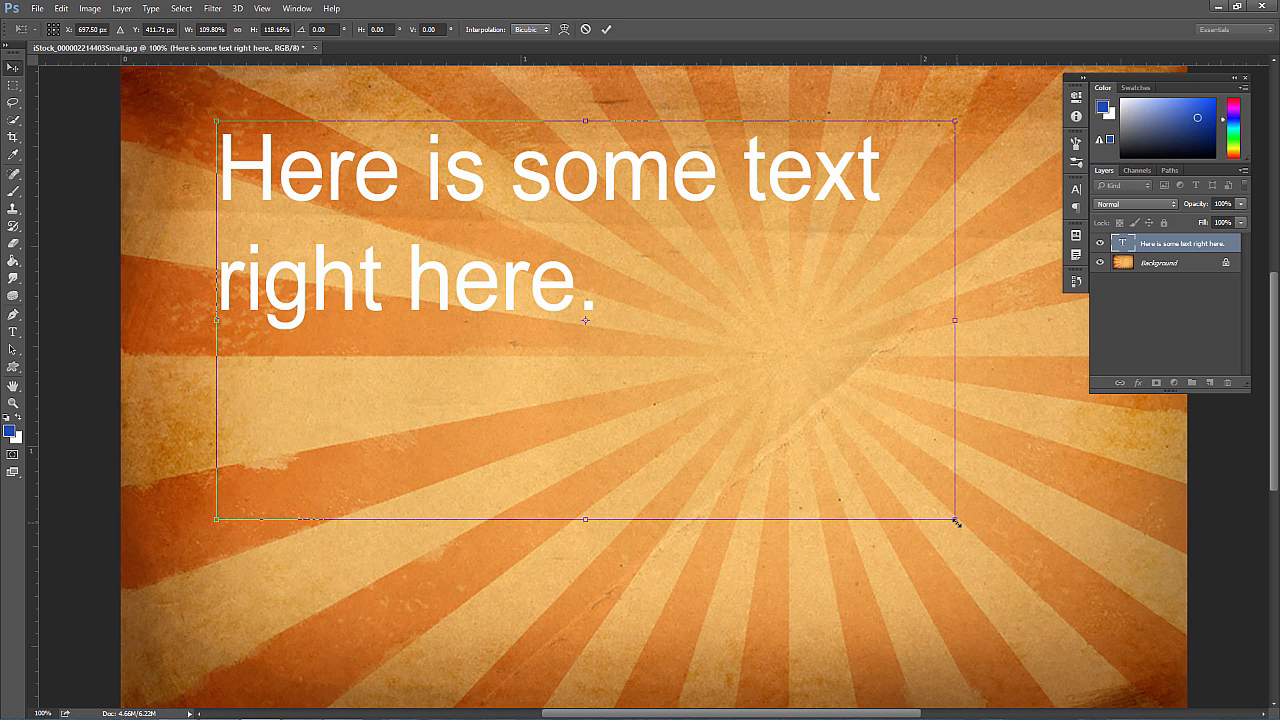
key("Escape")
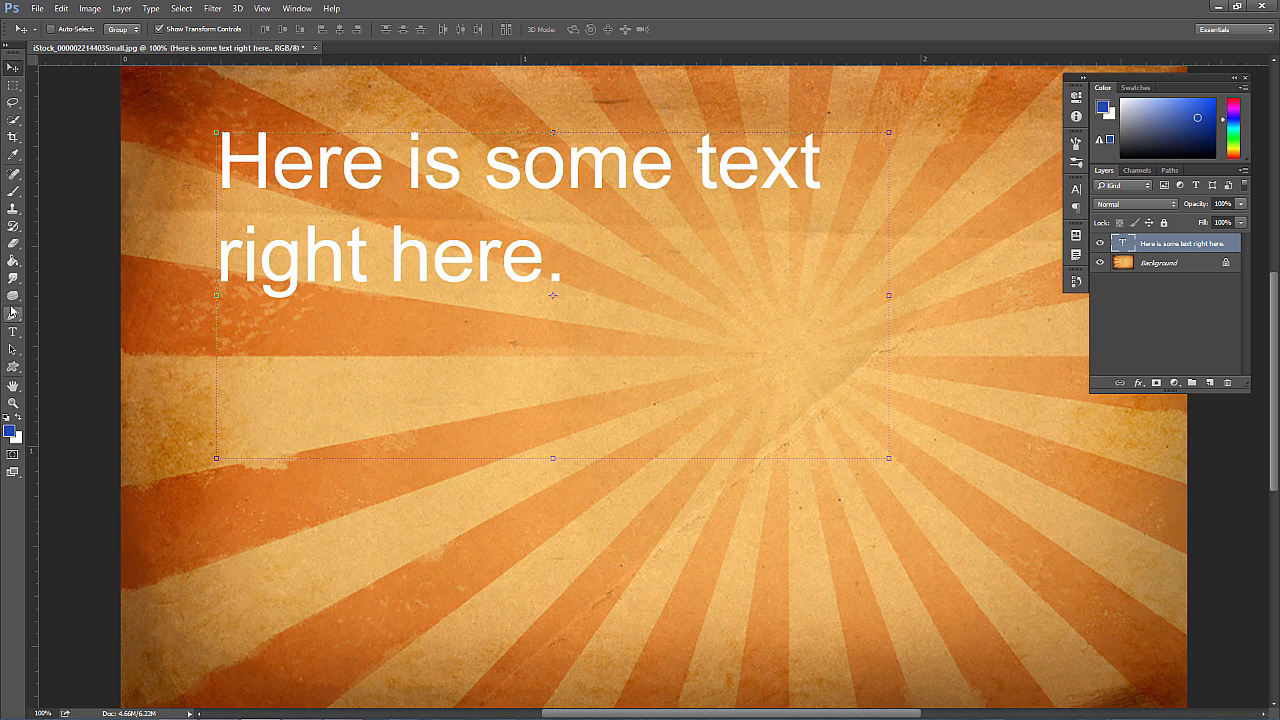
Select all of the text in the paragraph text box for editing.
left_click(13, 331)
left_click(436, 181)
left_click(547, 262)
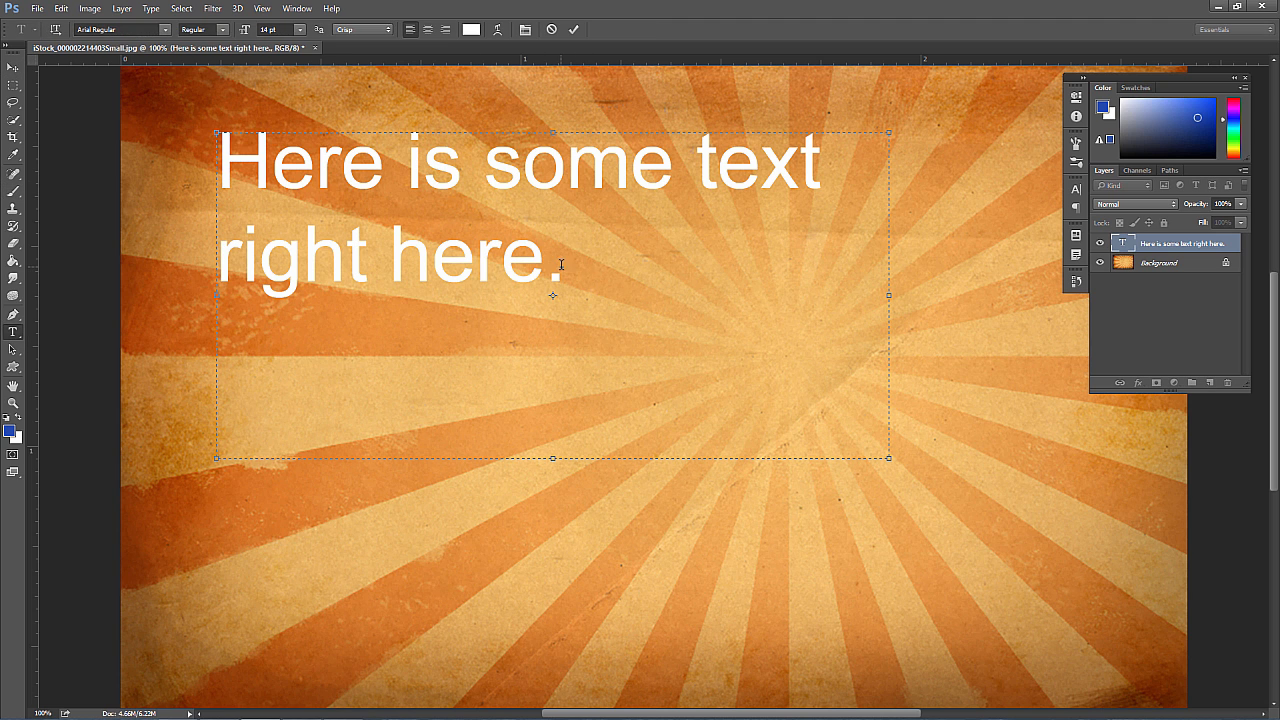
left_click_drag(561, 265, 93, 137)
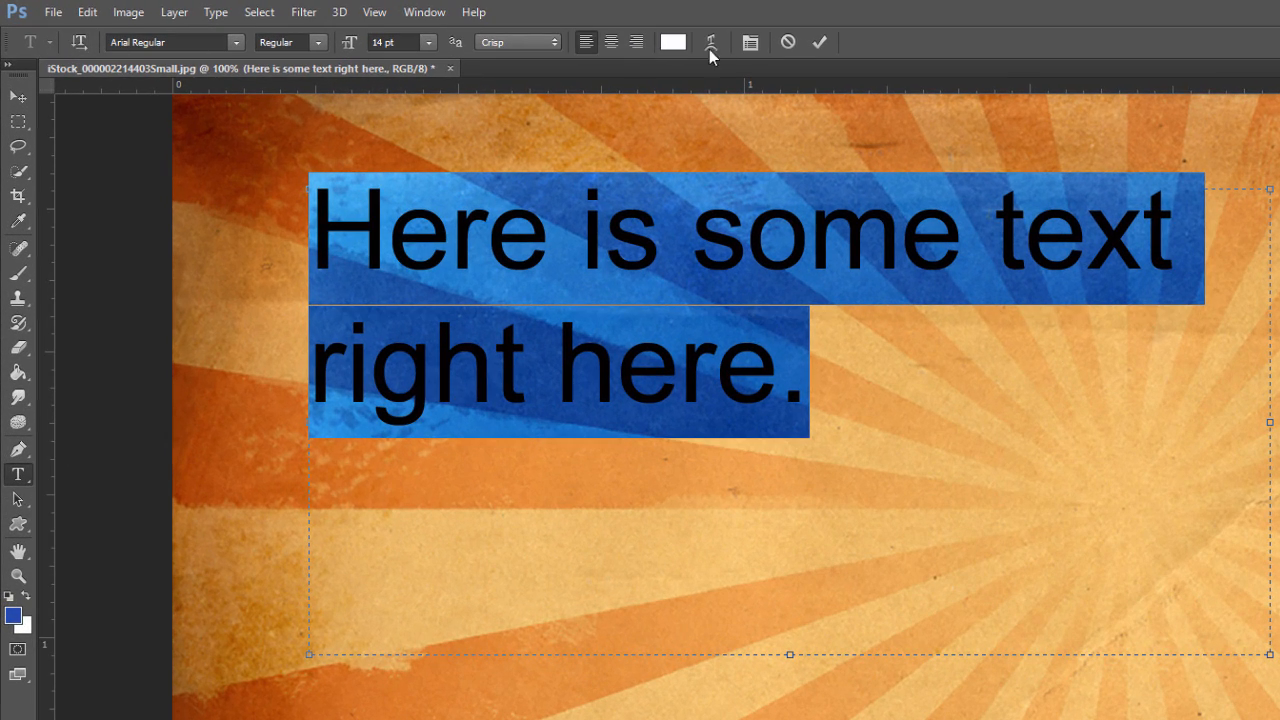
Switch the selected text to vertical orientation and back to horizontal.
left_click(79, 42)
left_click(79, 42)
right_click(25, 479)
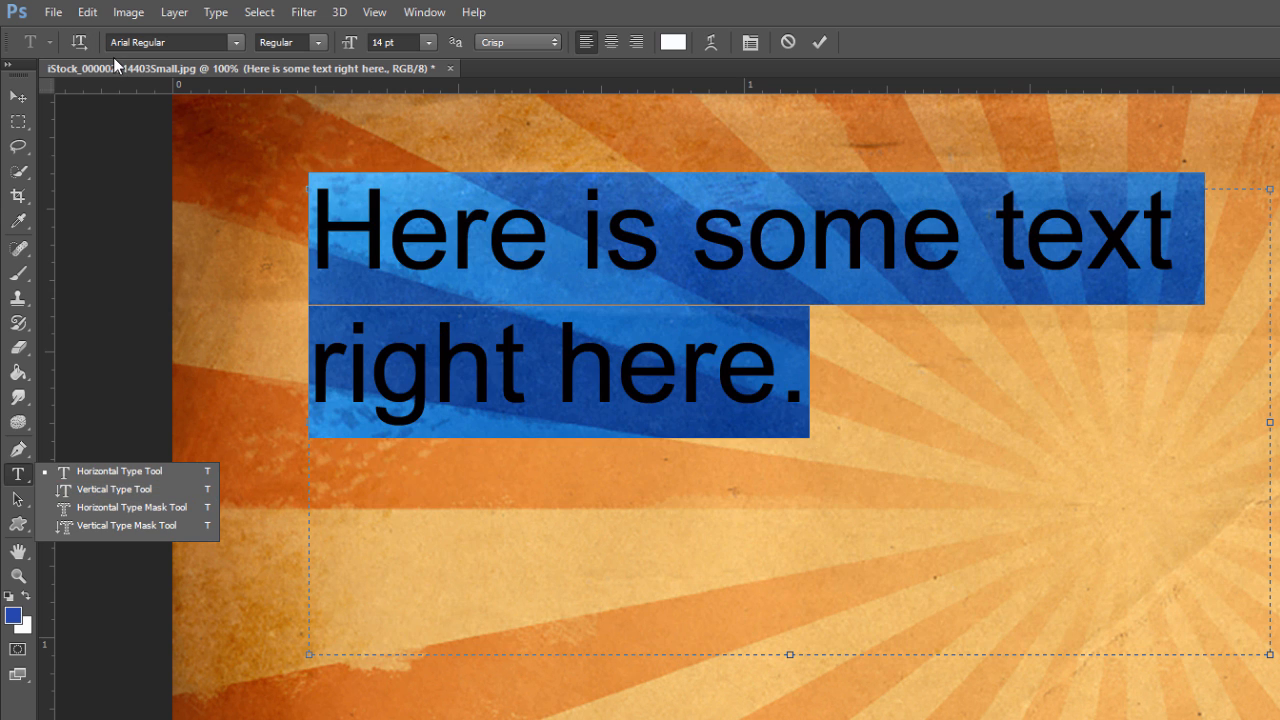
left_click(83, 43)
left_click(79, 43)
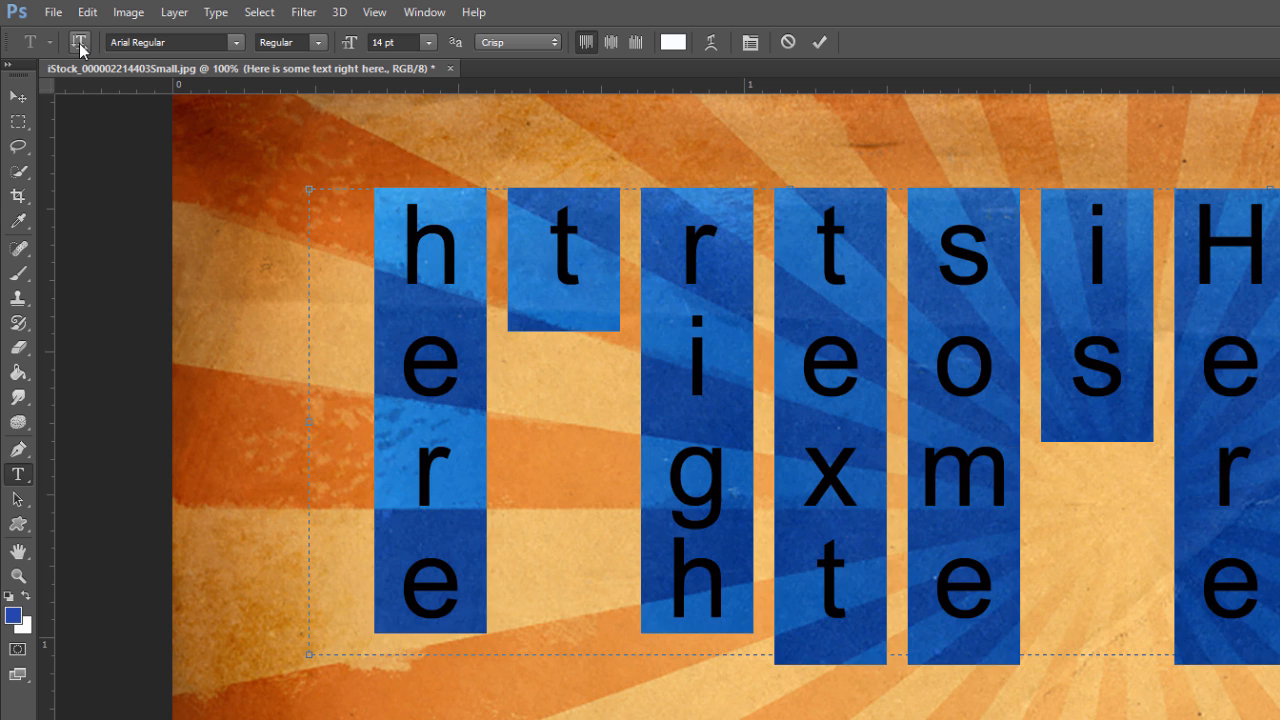
left_click(79, 43)
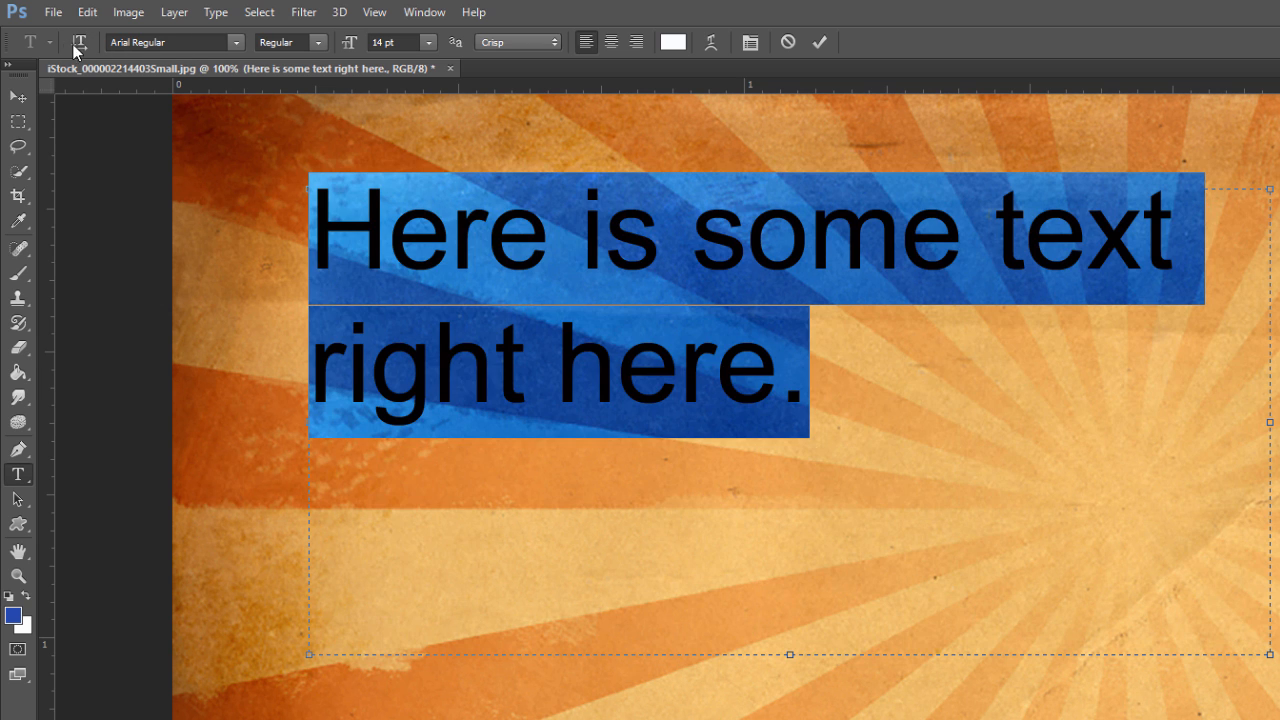
Preview different fonts on the selected text and set its font to Calibri Bold.
left_click(235, 43)
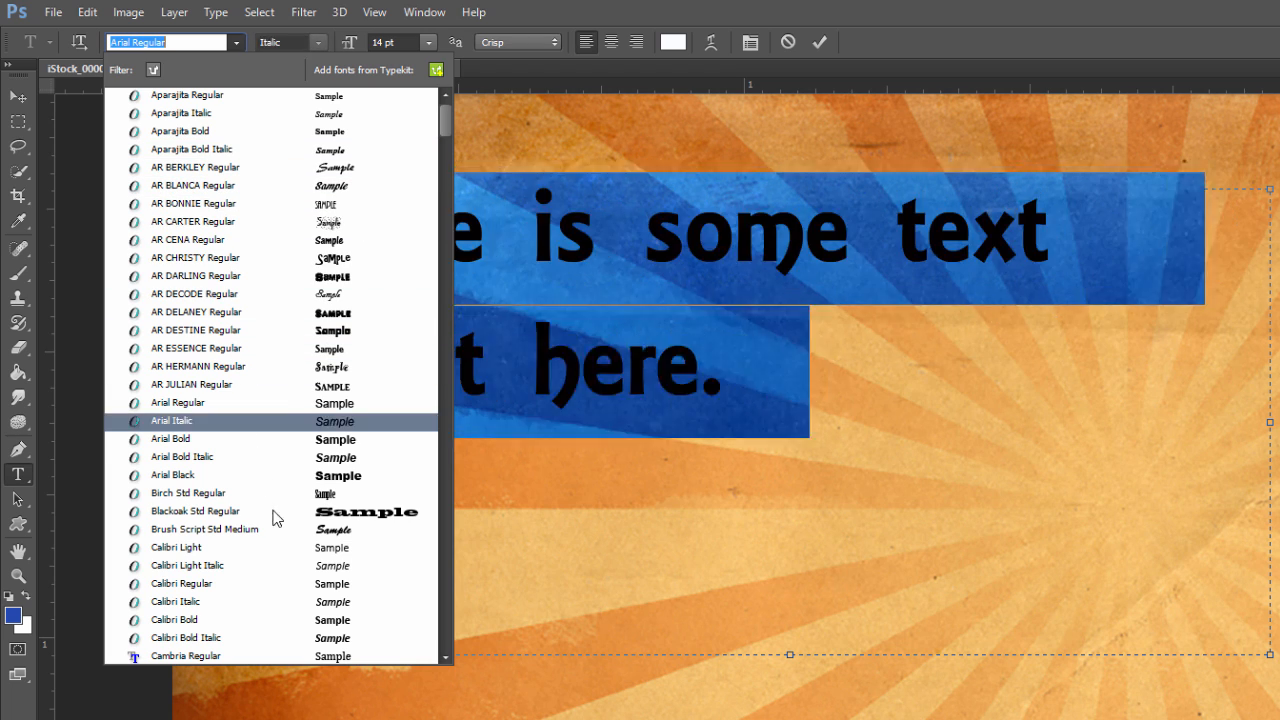
double_click(152, 43)
left_click(174, 42)
key("Return")
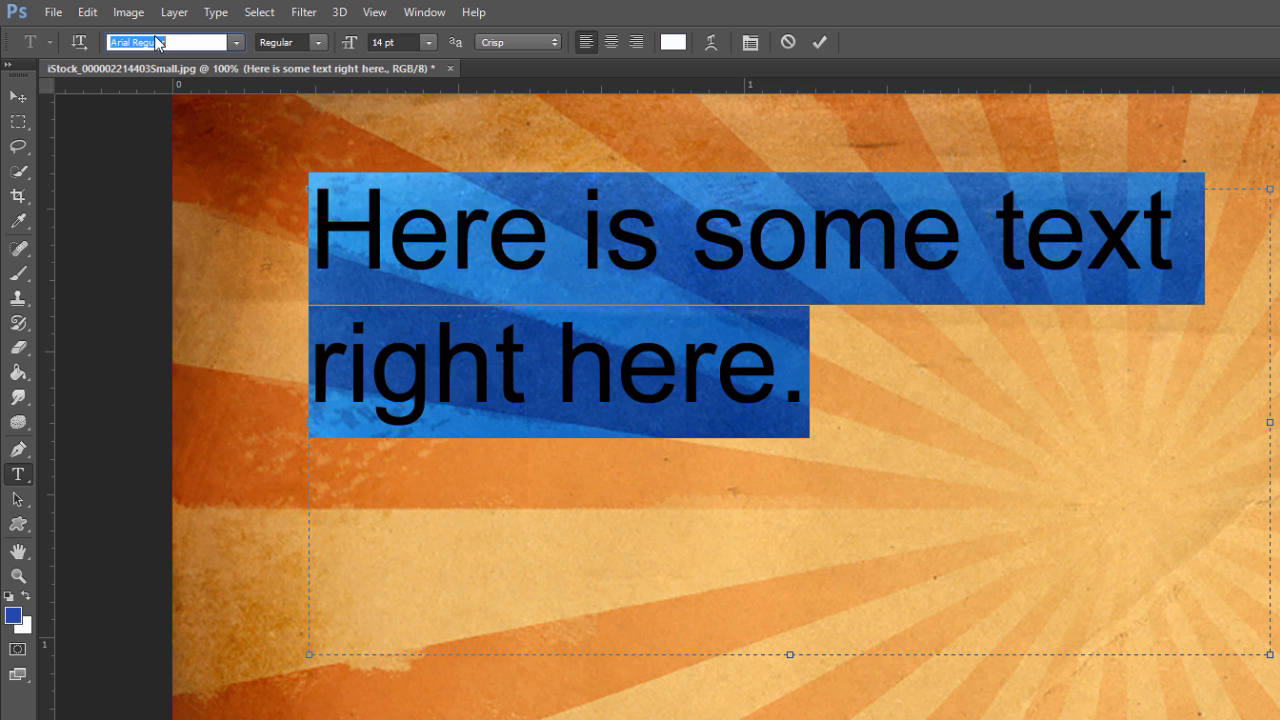
key("Down")
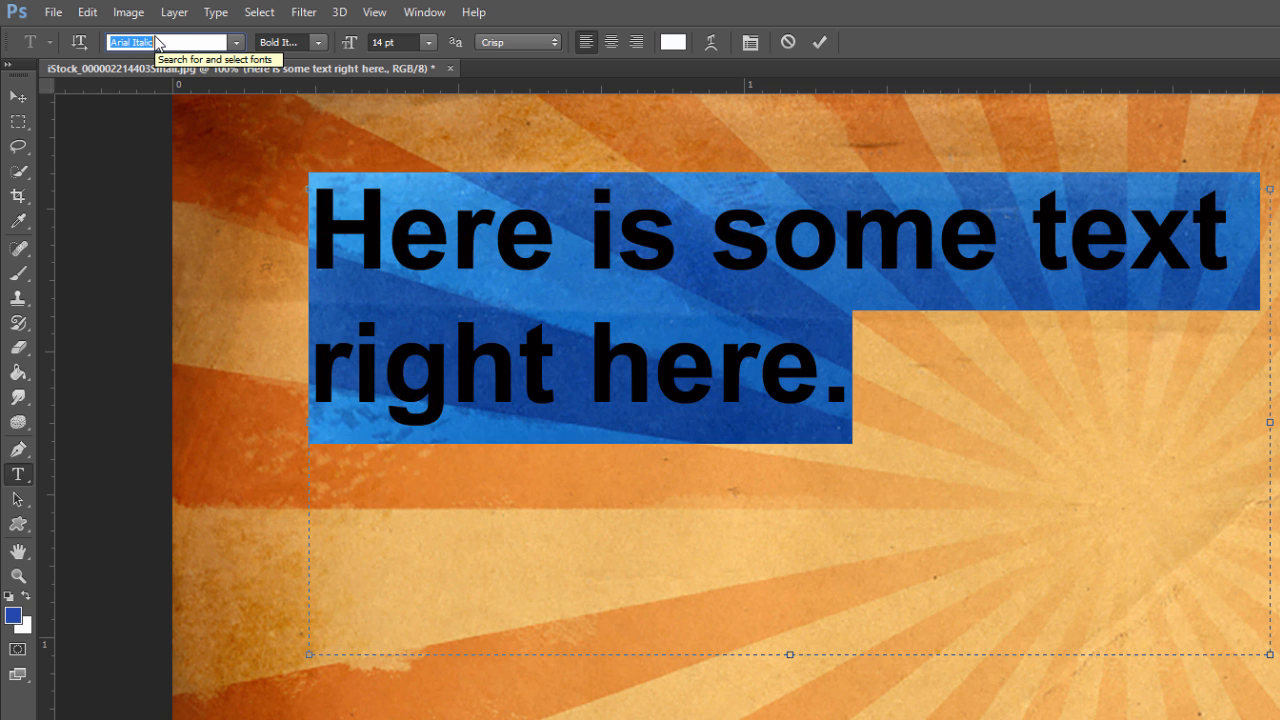
key("Down")
key("Down")
key("Down")
key("Down")
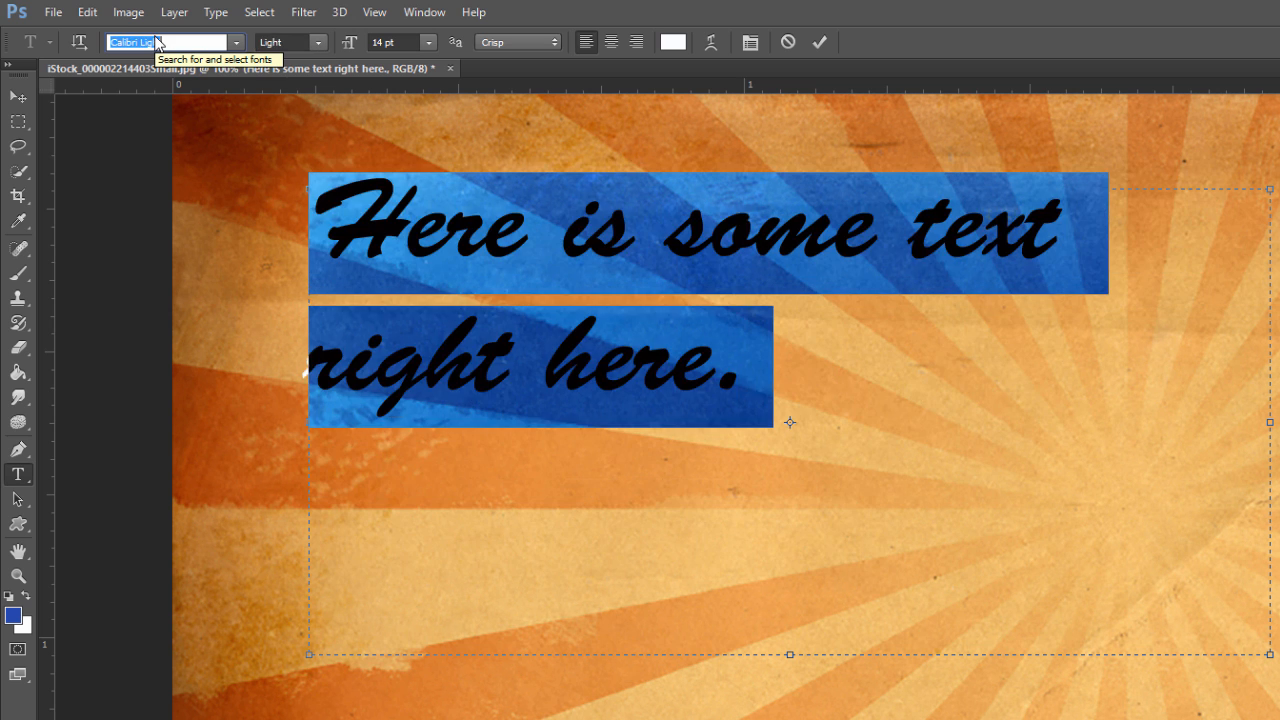
key("Down")
key("Down")
key("Down")
key("Down")
key("Up")
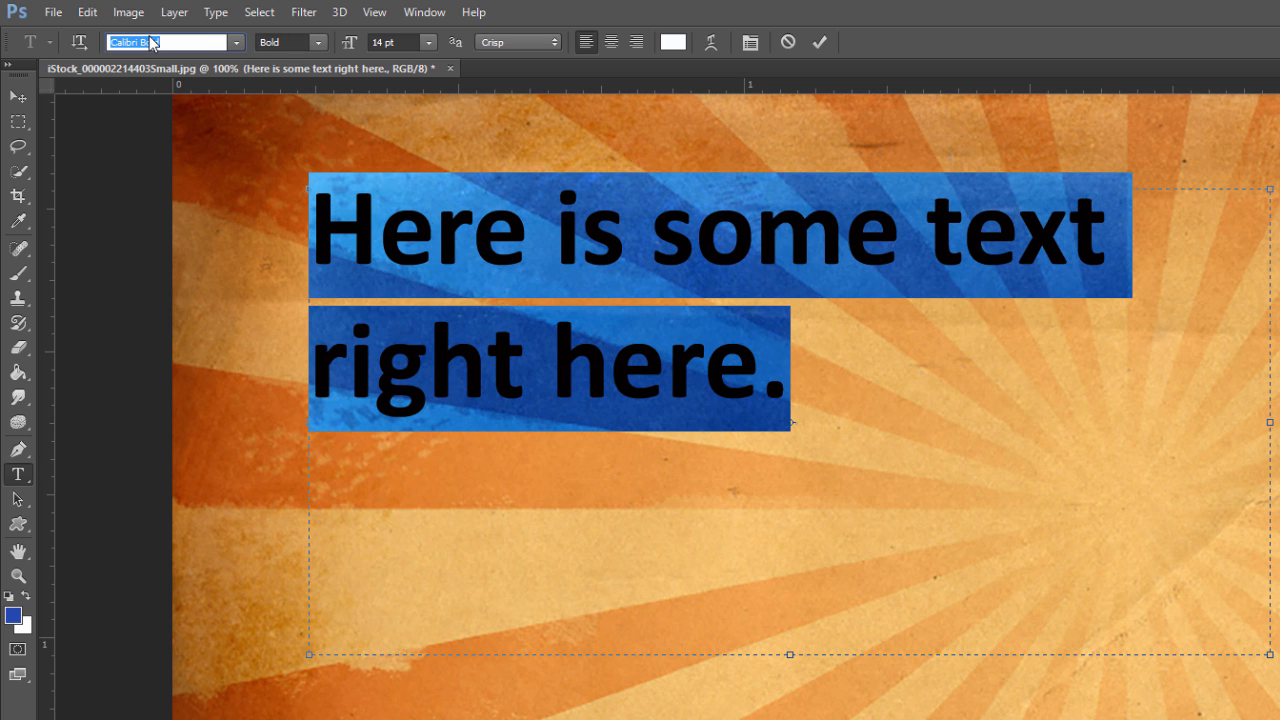
Look through the font styles available for the selected text.
left_click(318, 44)
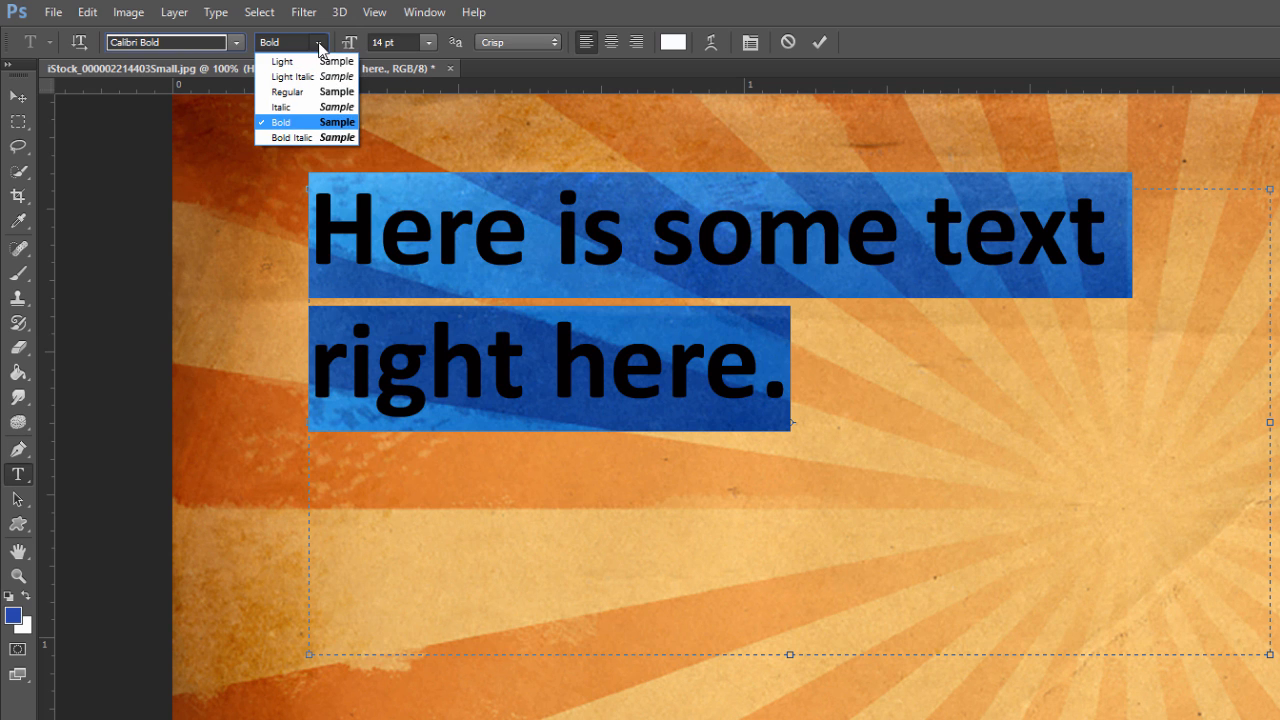
key("Up")
key("Up")
key("Up")
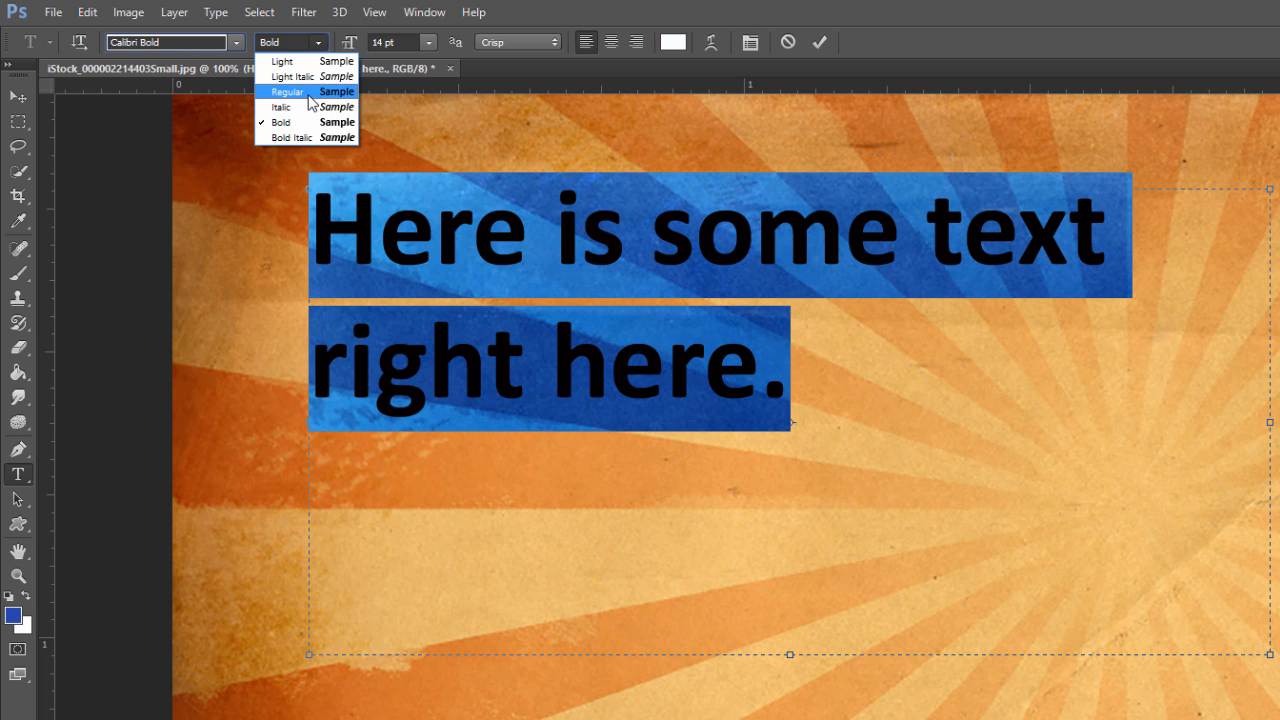
left_click(428, 42)
Try the preset font sizes 24 pt and 12 pt on the selected text.
left_click(428, 42)
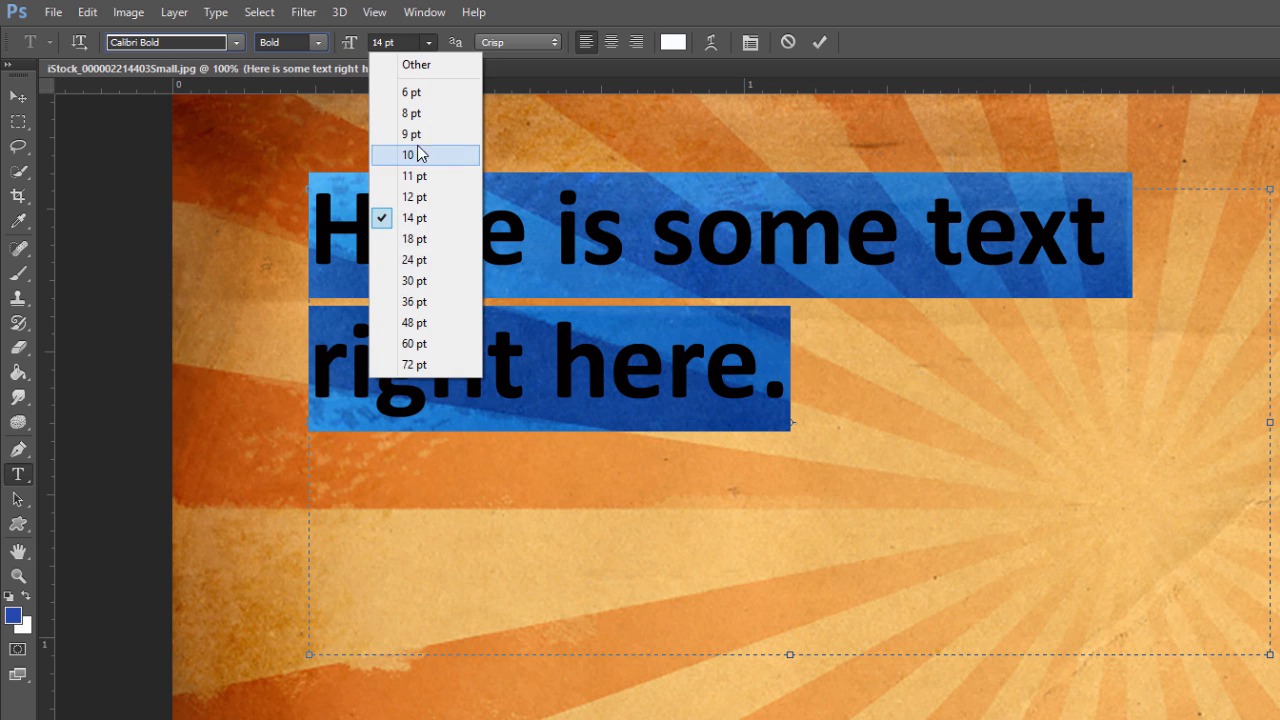
left_click(414, 259)
left_click(430, 43)
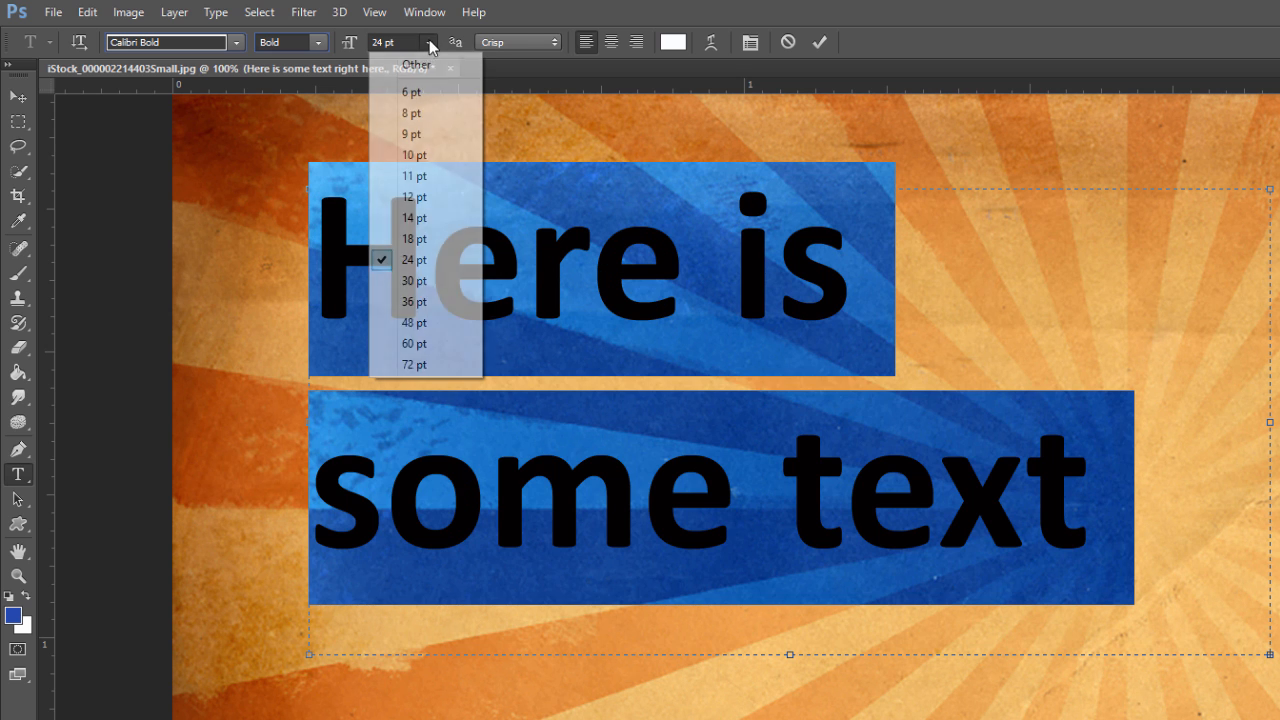
left_click(413, 197)
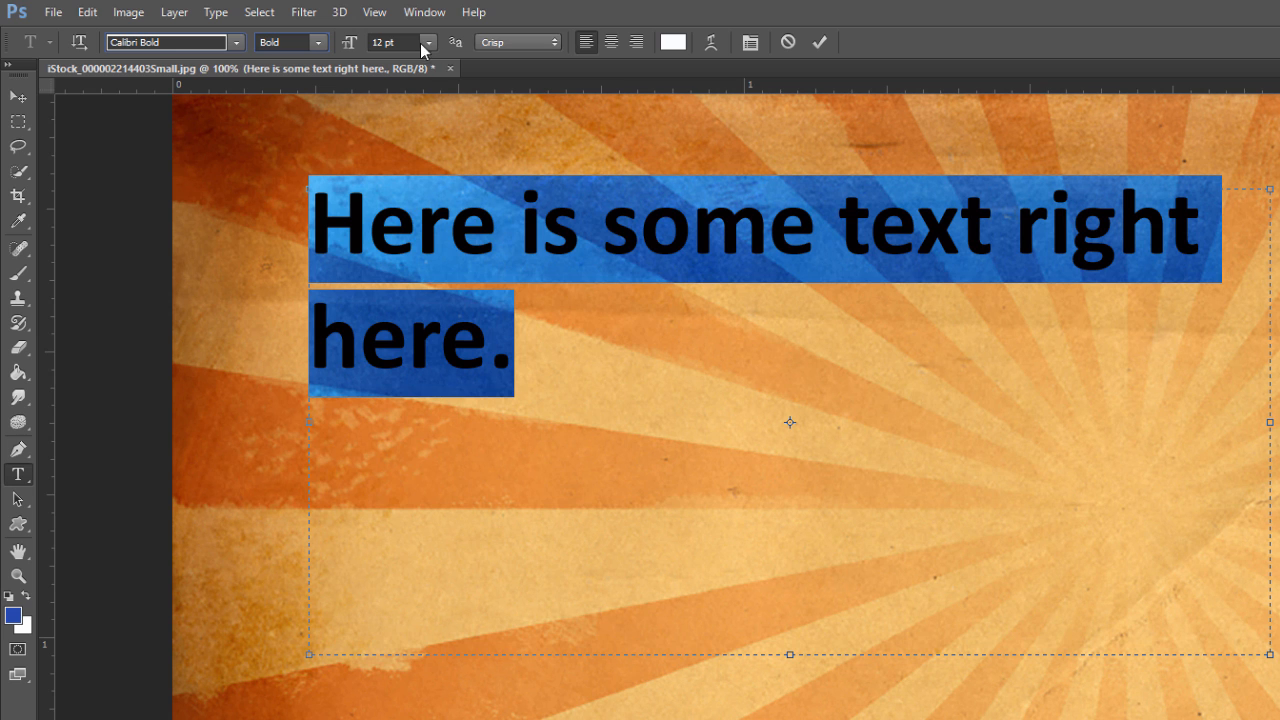
Set the selected text's font size to the custom value 16 pt and deselect the text.
double_click(382, 40)
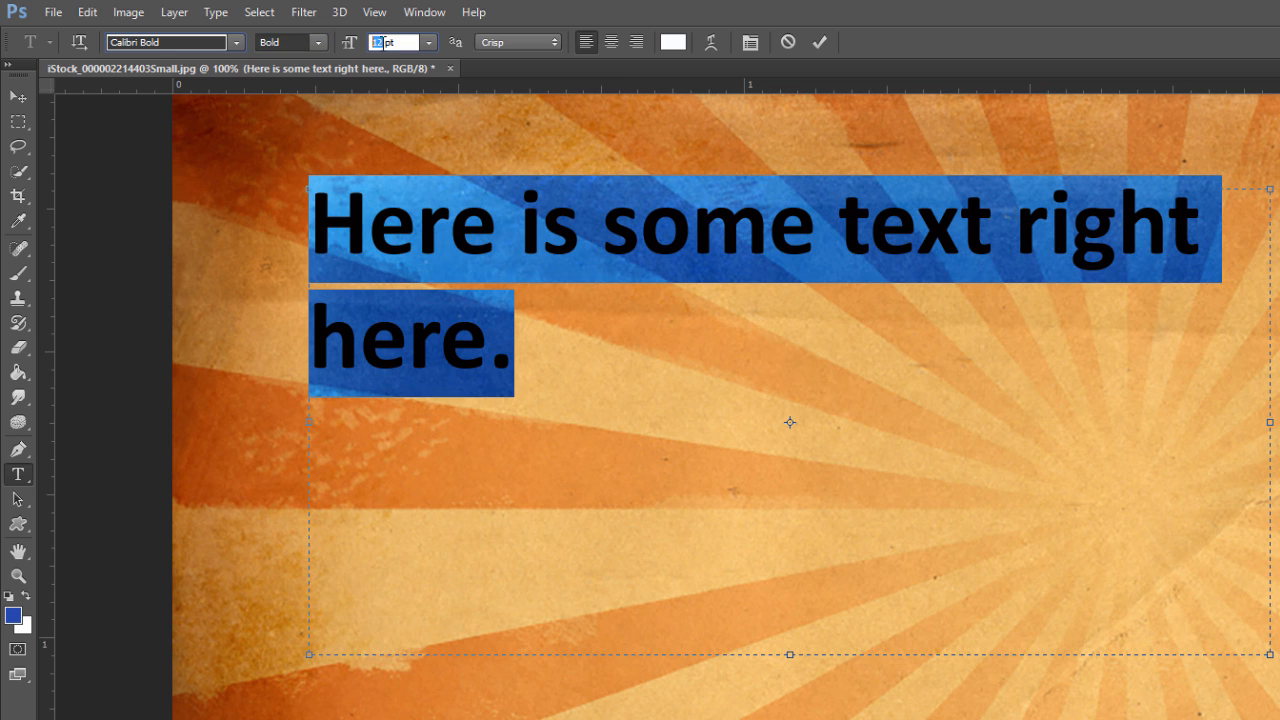
left_click(429, 42)
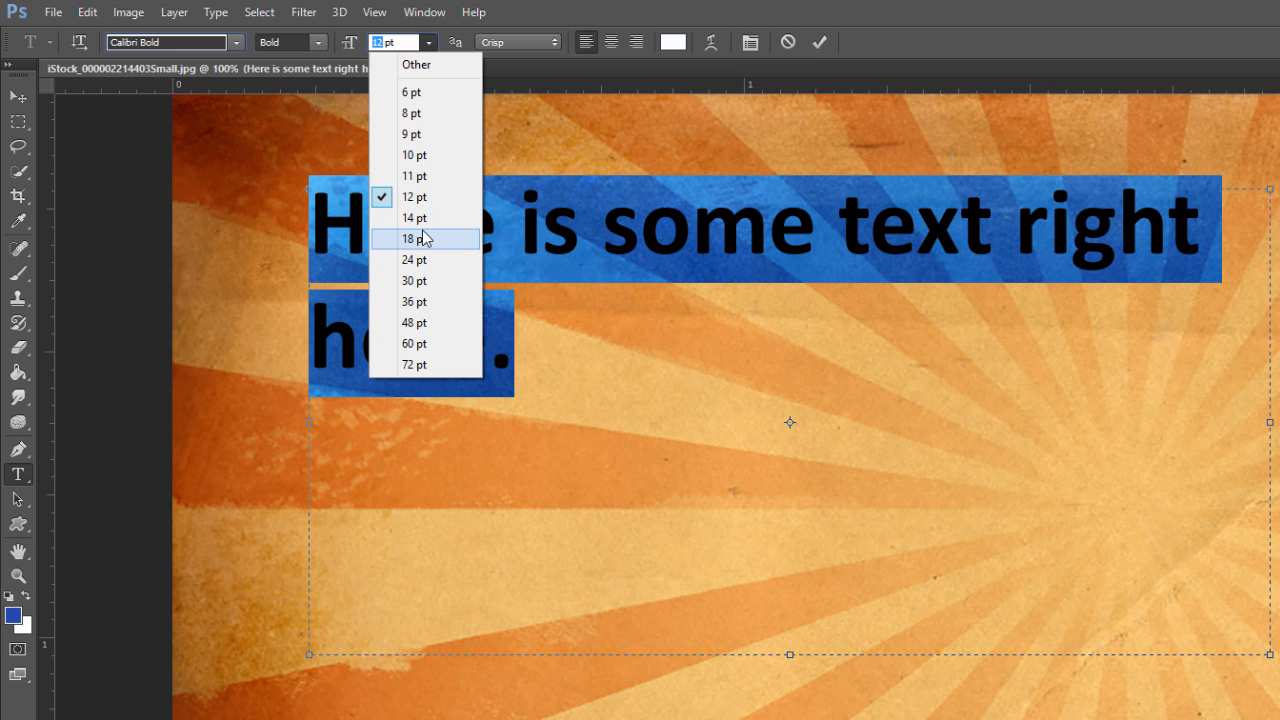
left_click(383, 45)
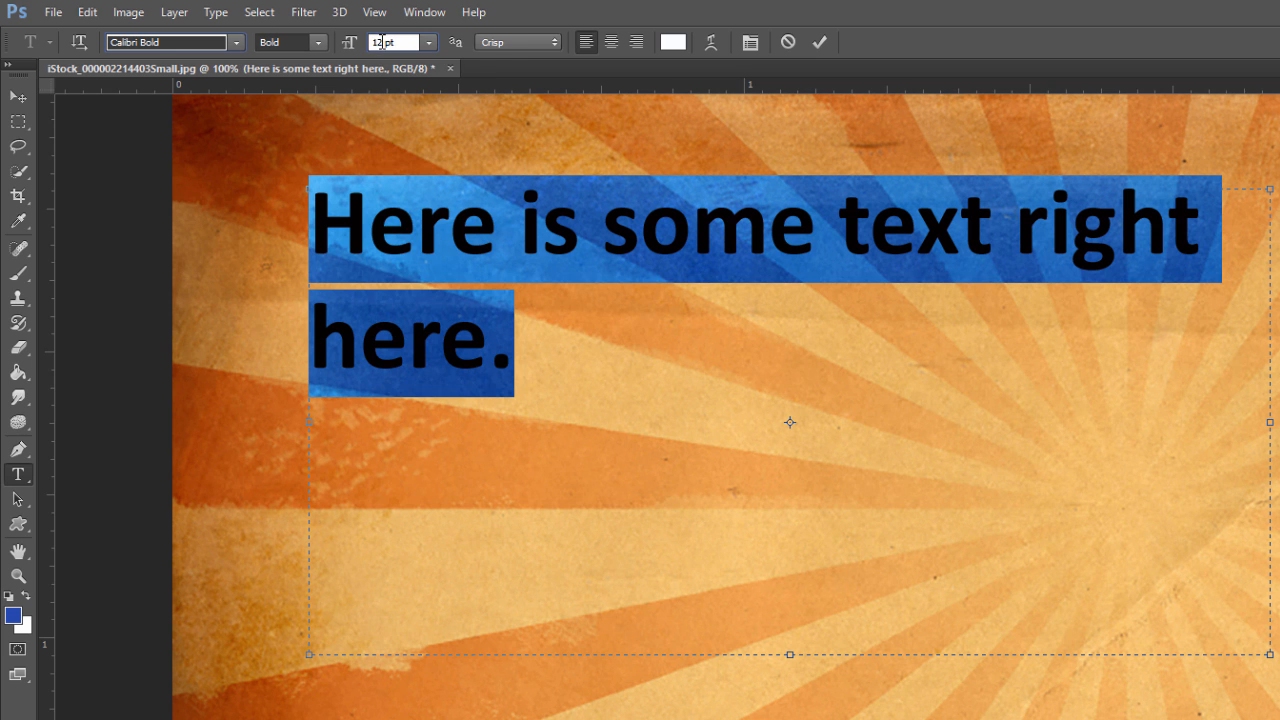
type("16")
key("Return")
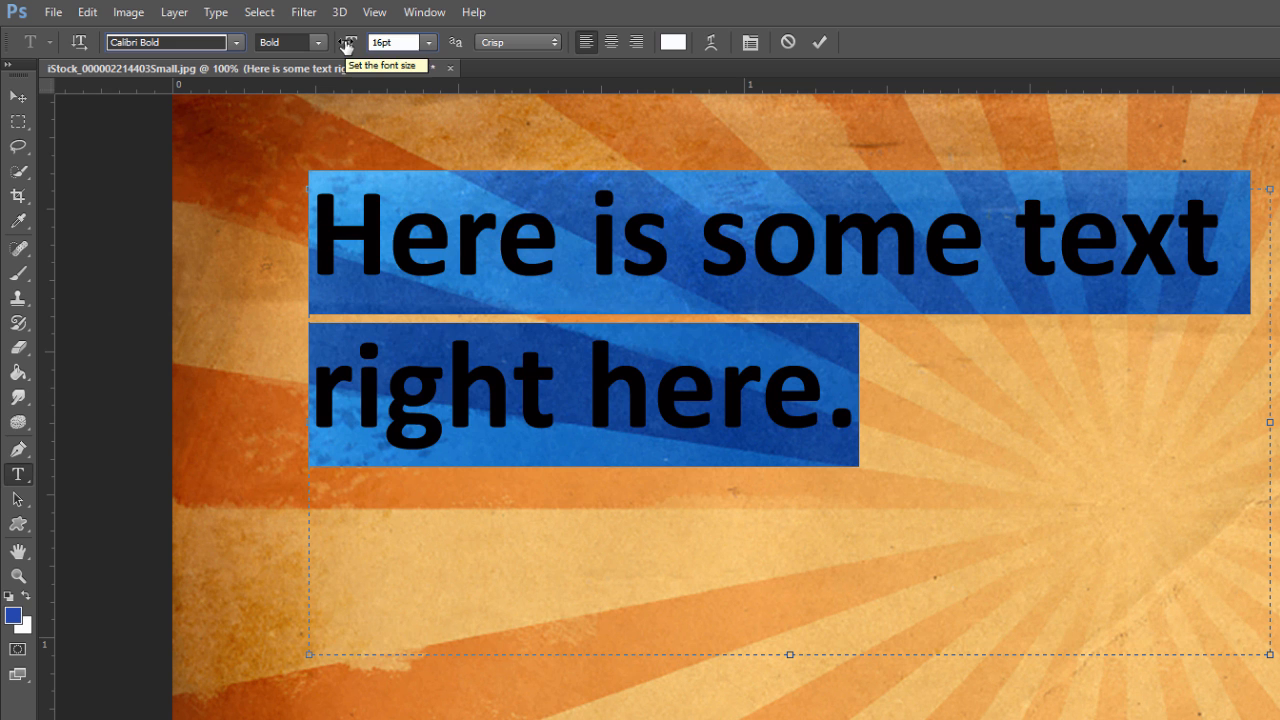
left_click(719, 231)
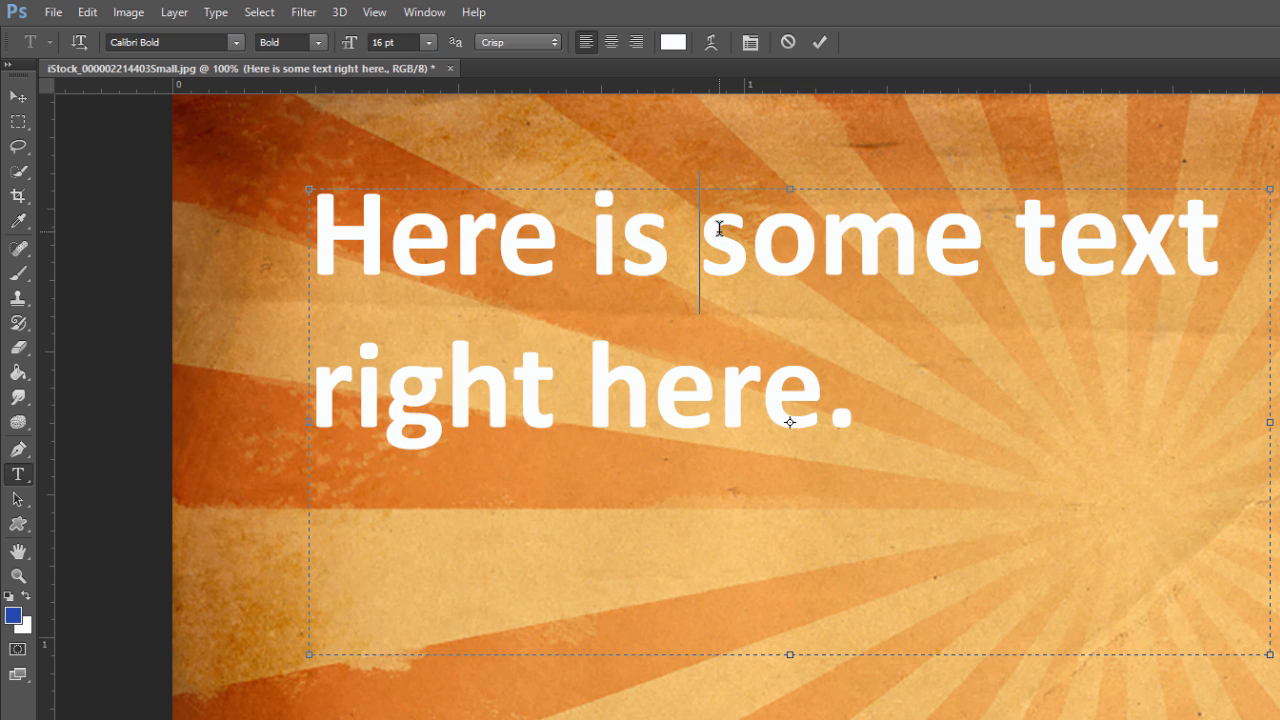
Select all of the text, try None and Sharp anti-aliasing on it, and set the anti-aliasing to Smooth.
left_click_drag(850, 421, 14, 238)
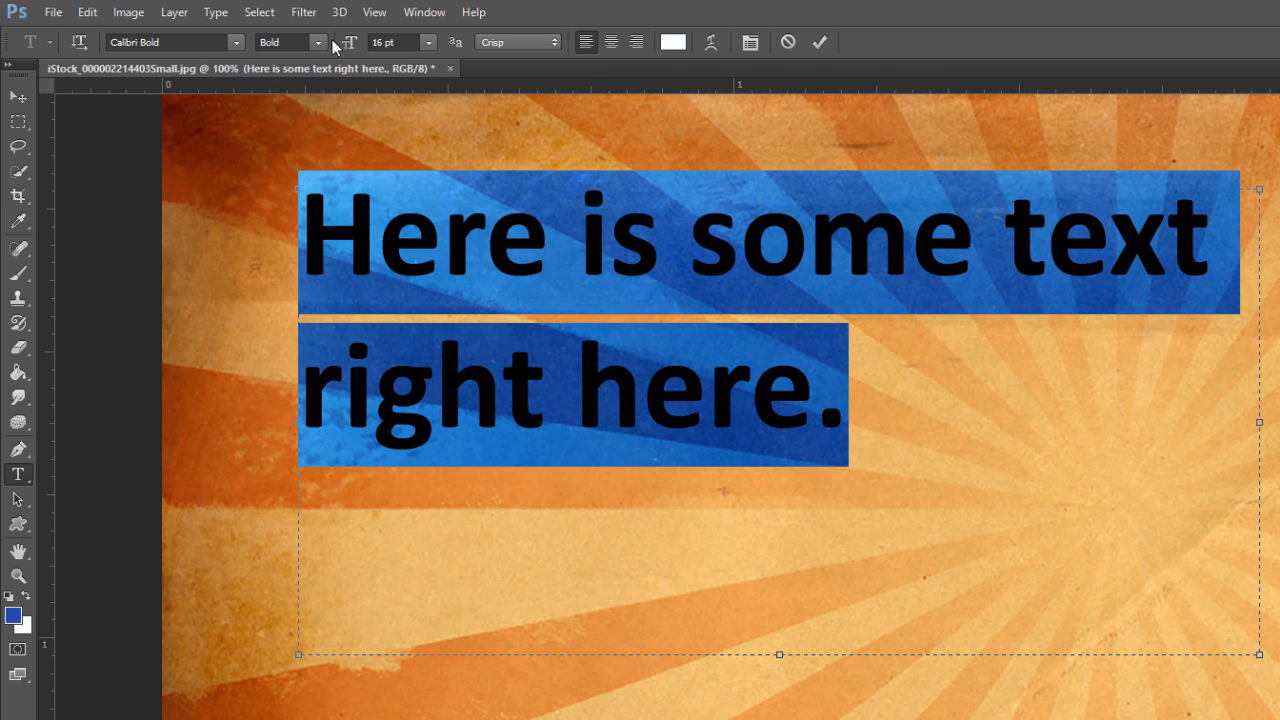
left_click(536, 45)
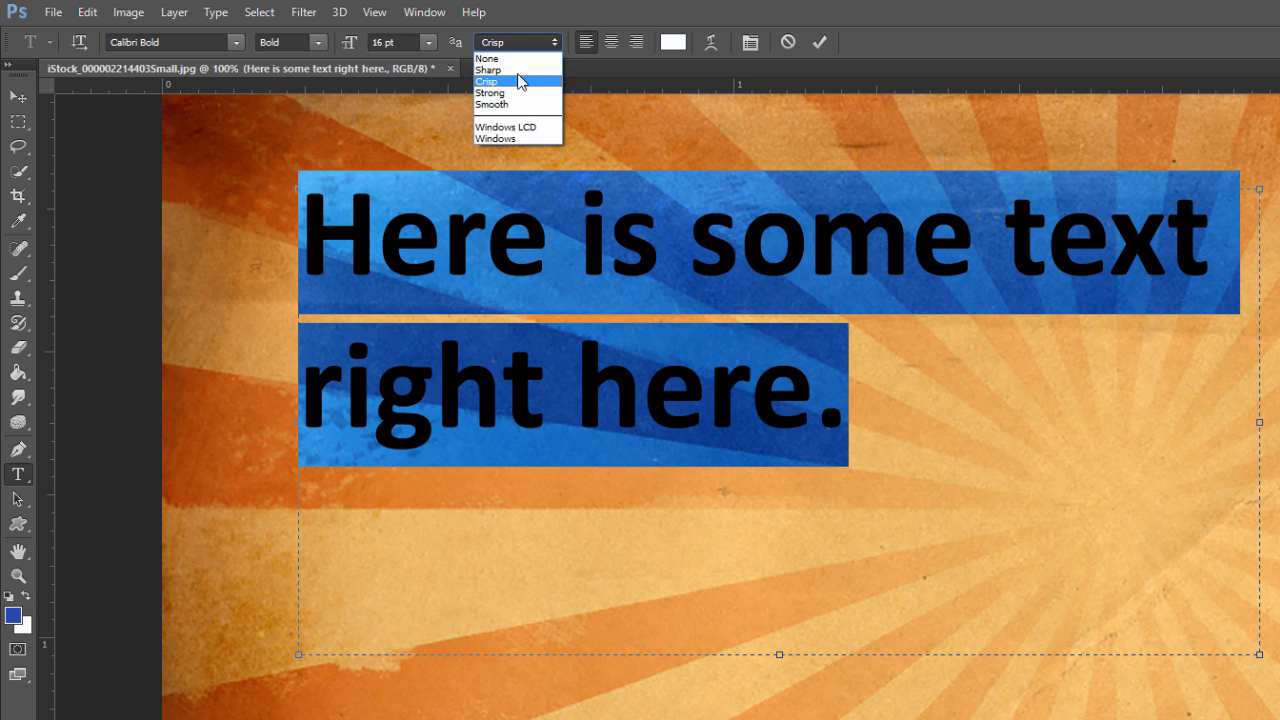
left_click(518, 59)
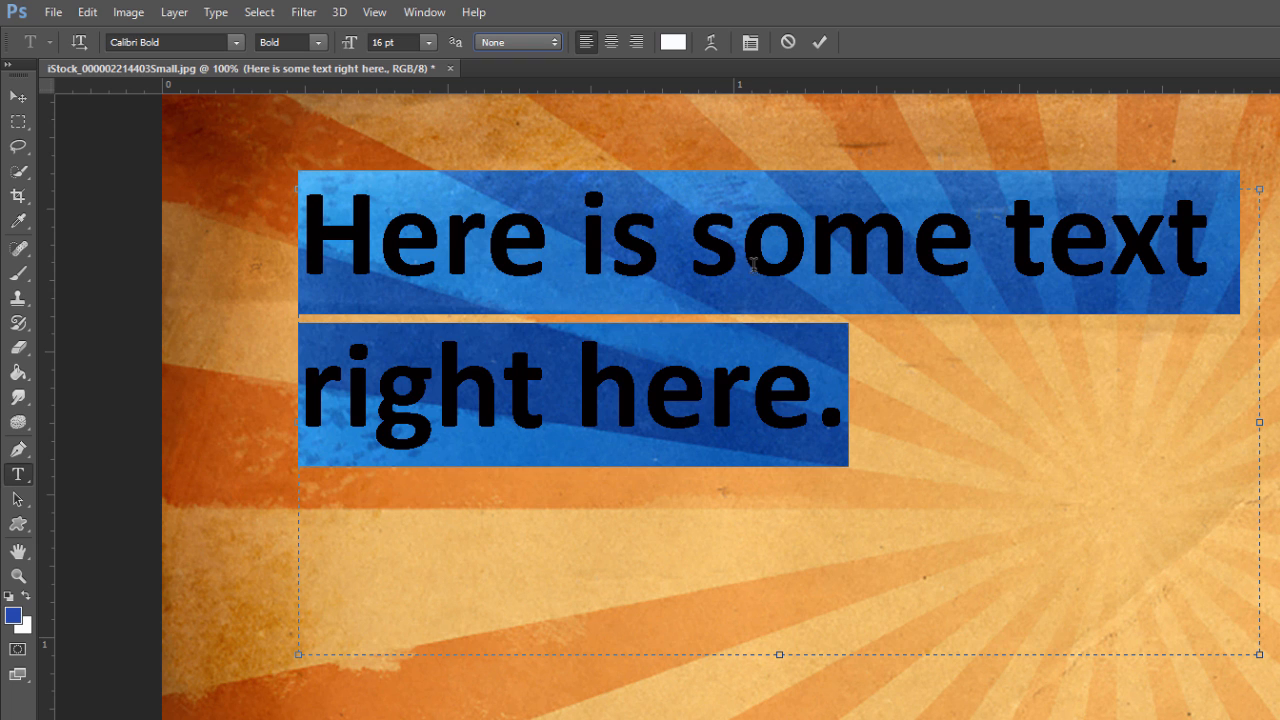
left_click(543, 43)
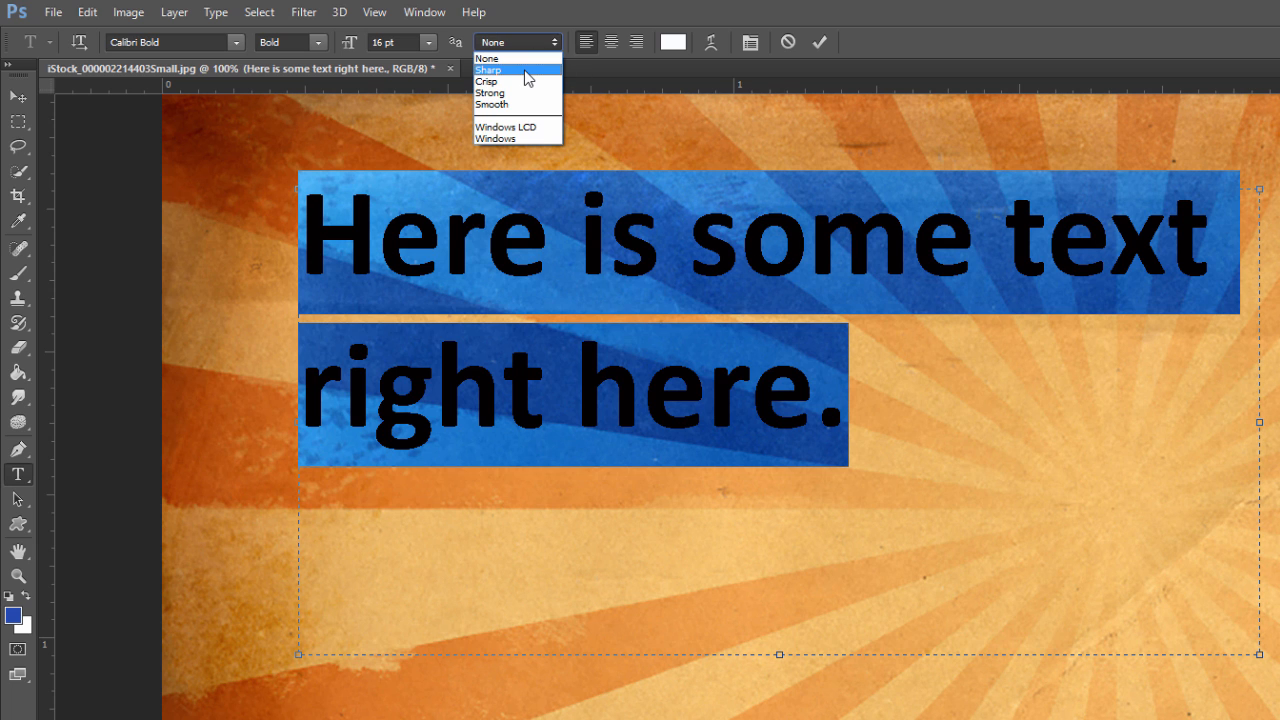
left_click(527, 70)
left_click(527, 46)
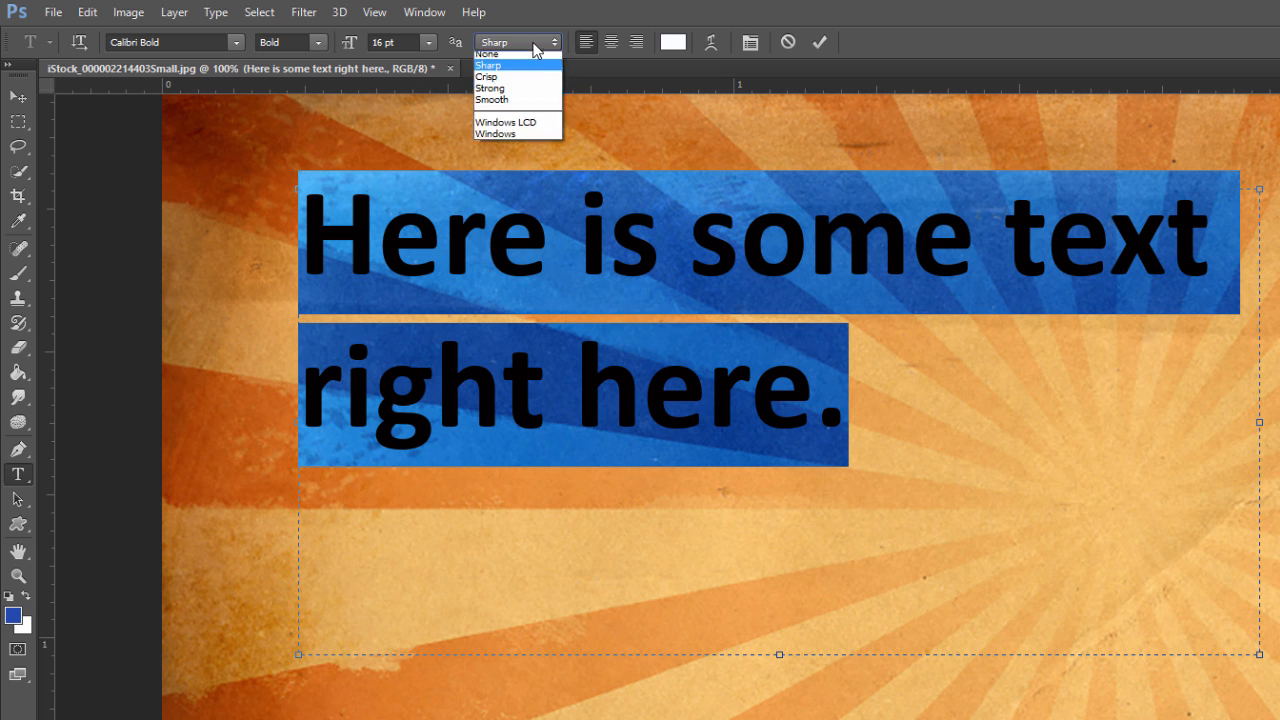
left_click(505, 104)
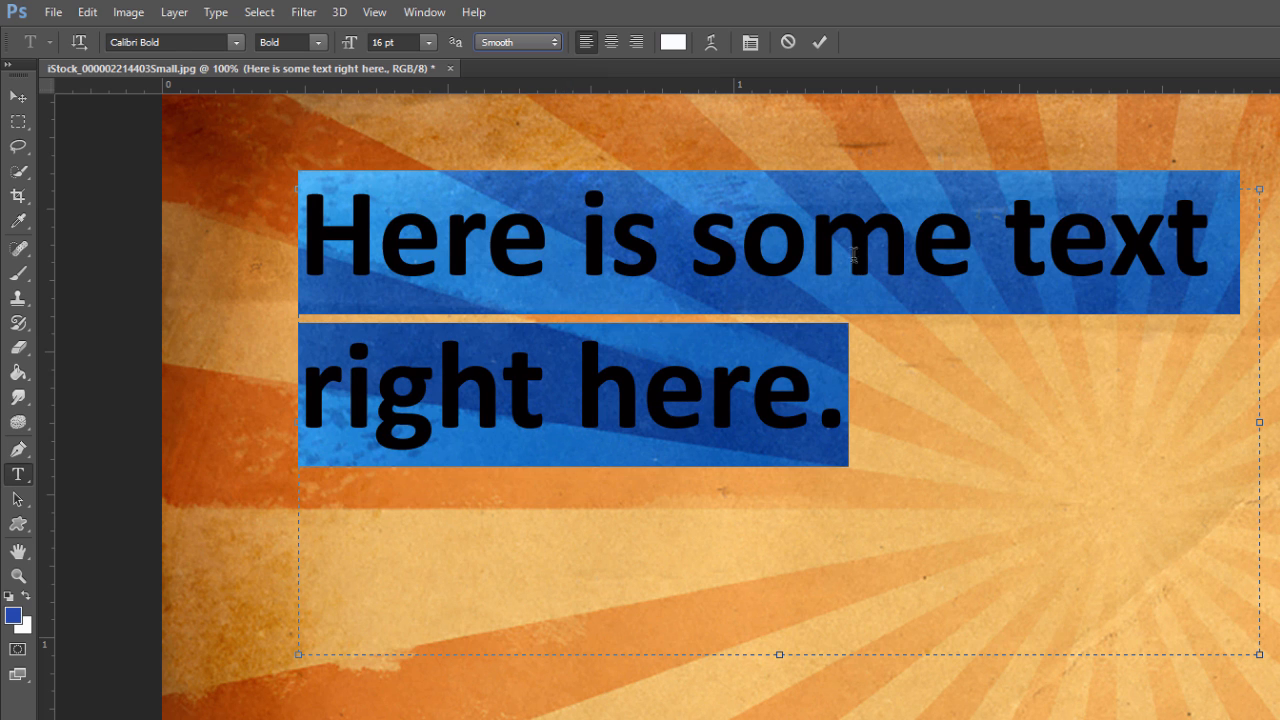
left_click(540, 44)
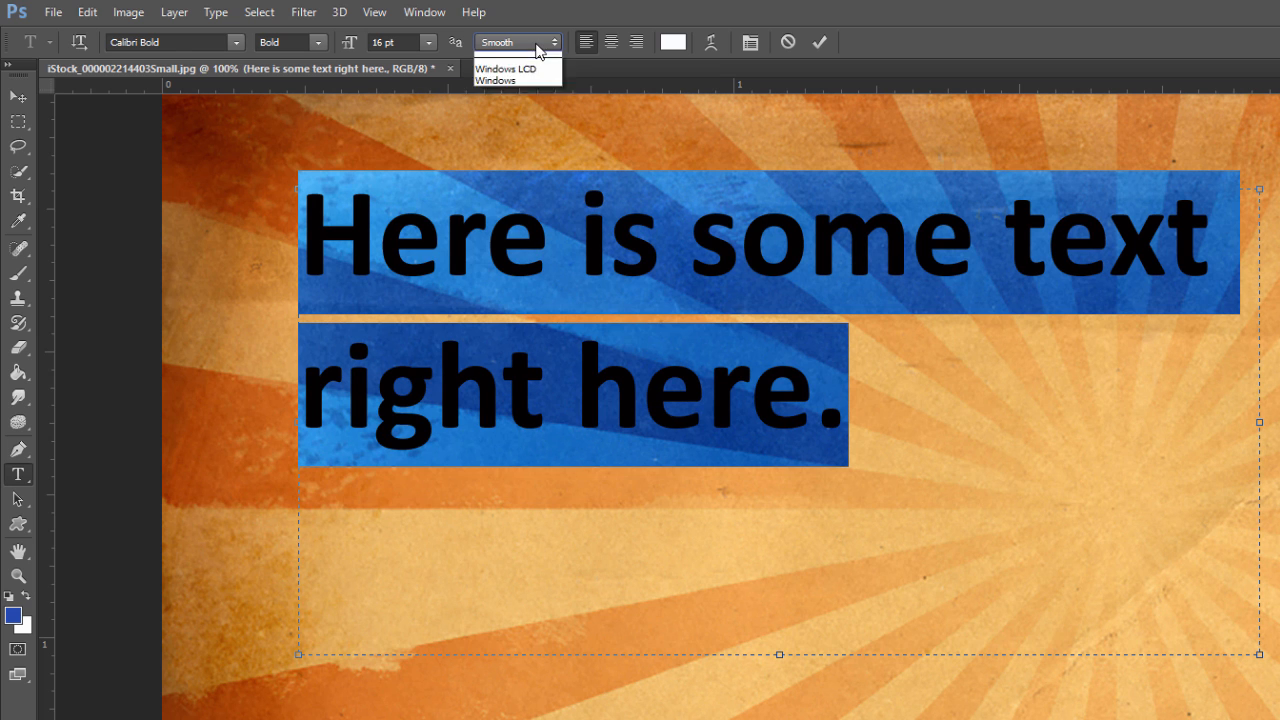
left_click(535, 43)
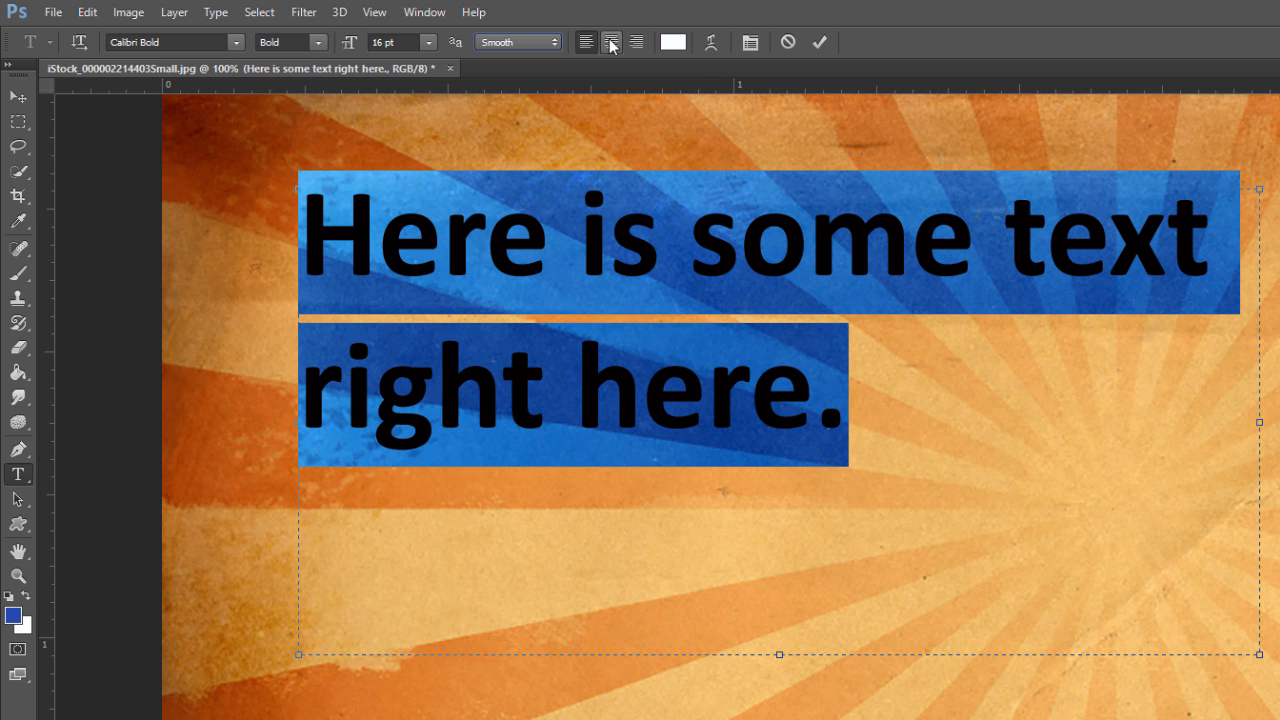
Set the text colour to a medium blue with about 87% saturation and 77% brightness, and deselect the text.
left_click(662, 44)
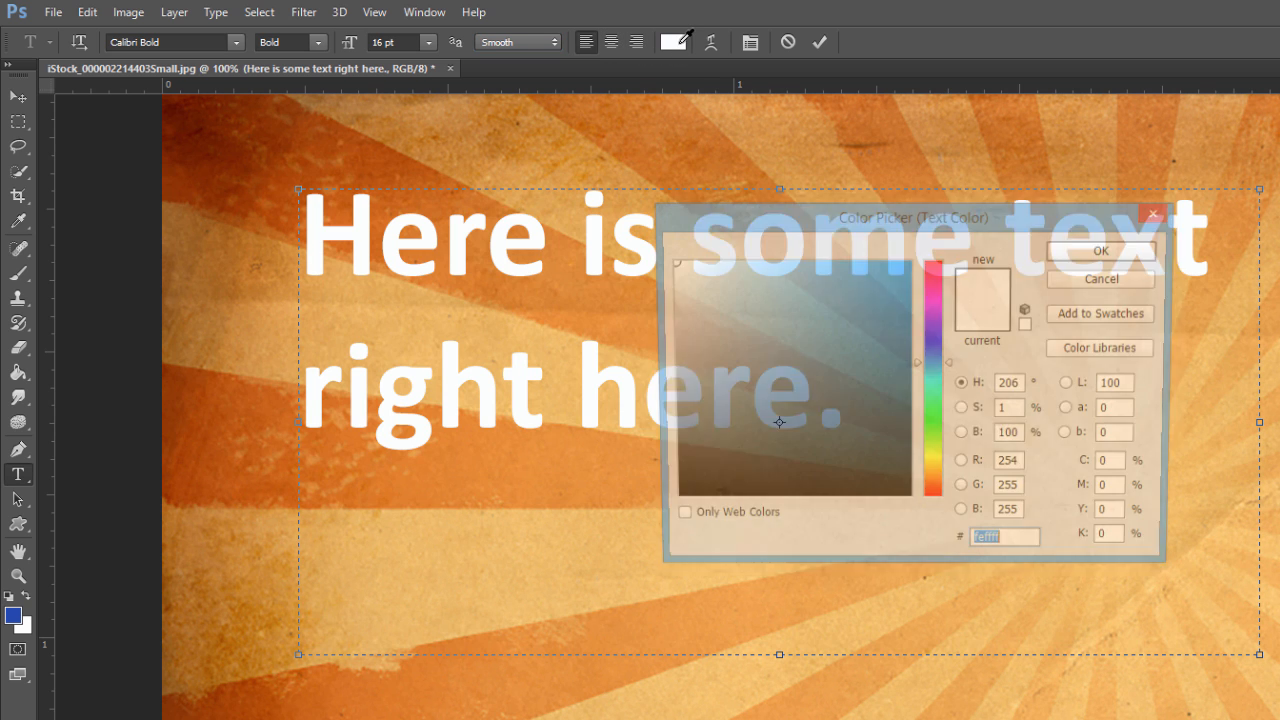
left_click(880, 315)
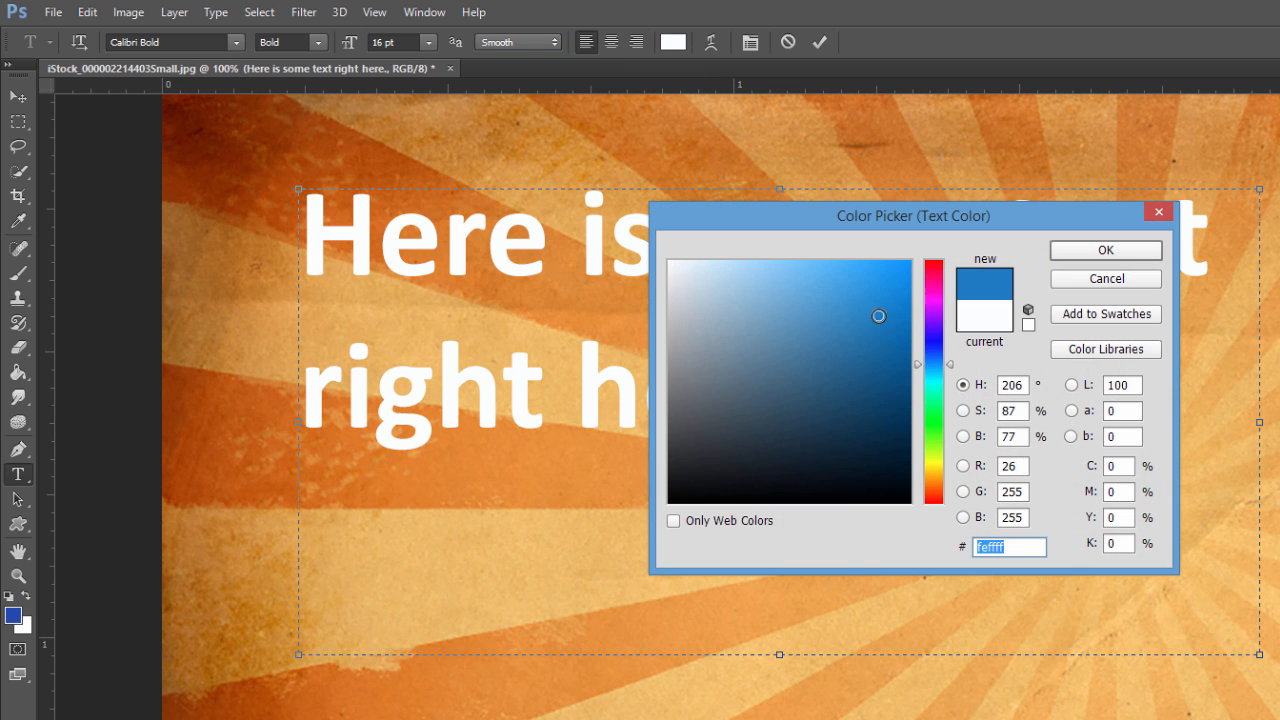
left_click(1106, 251)
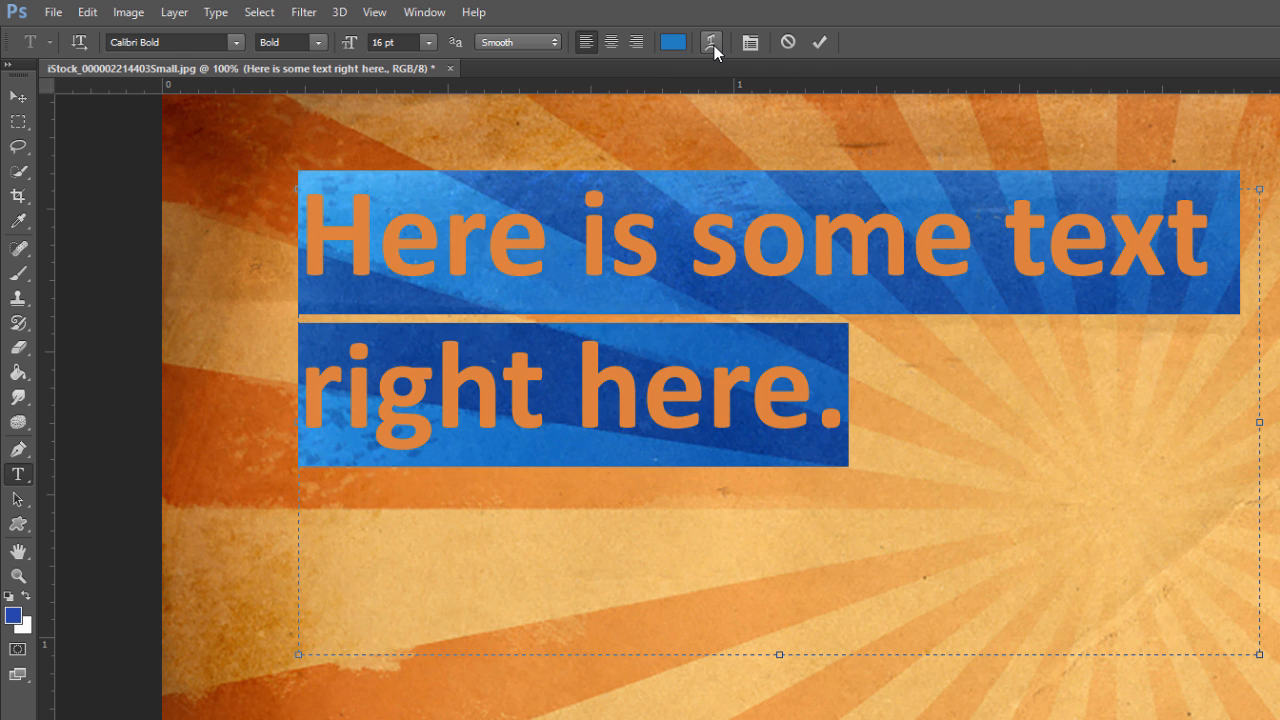
left_click(715, 236)
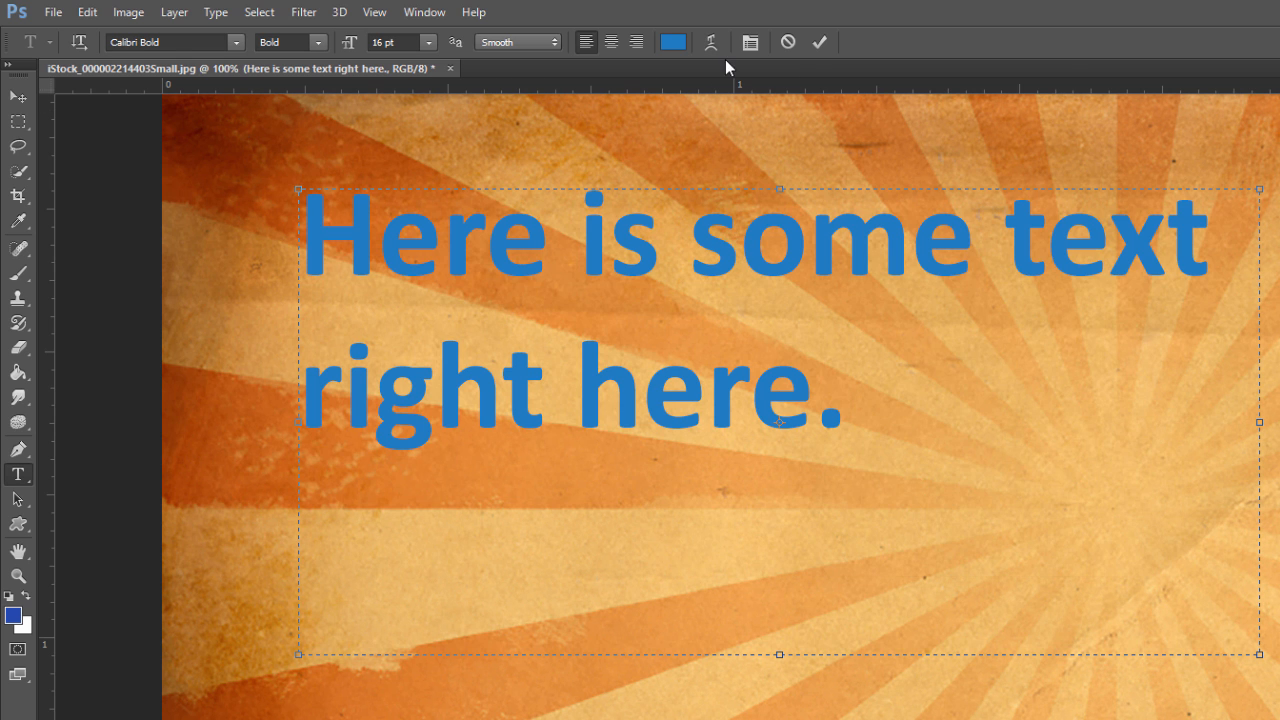
Select the word "some" and try the Arc, Arc Lower, Arc Upper and Arch warp styles on the text.
left_click_drag(703, 245, 1012, 247)
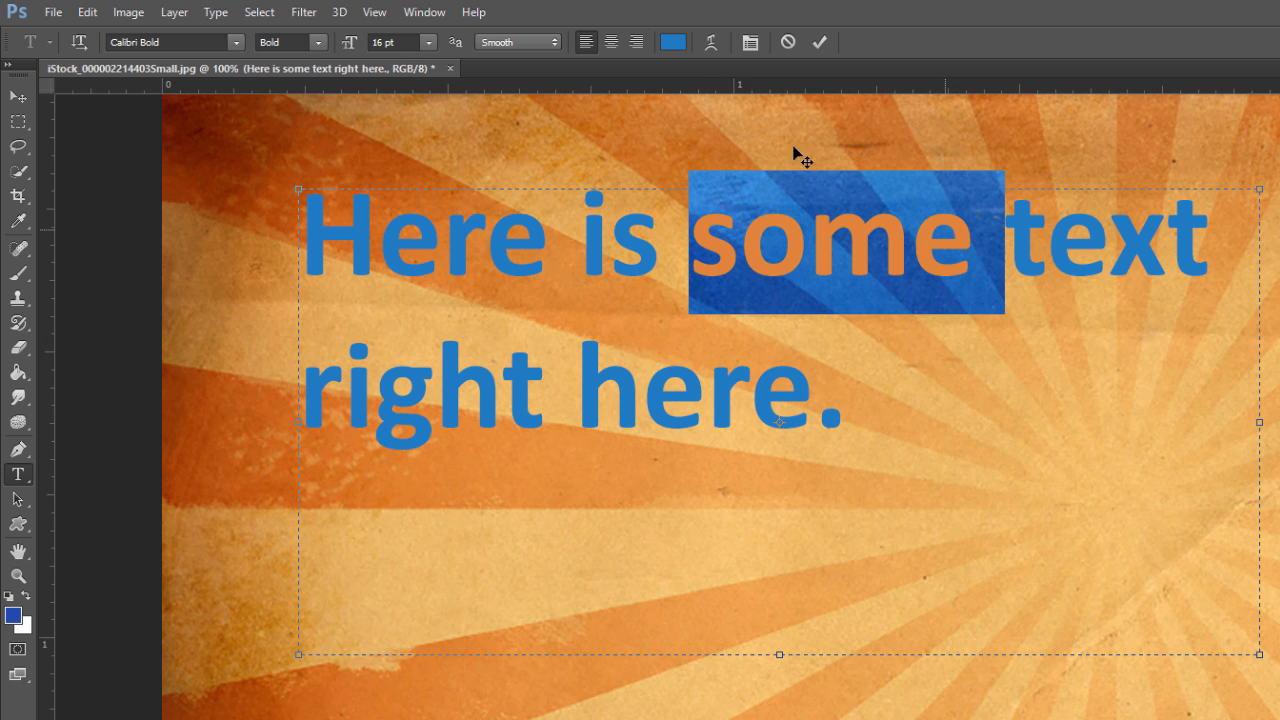
left_click(710, 42)
left_click(869, 286)
left_click(869, 336)
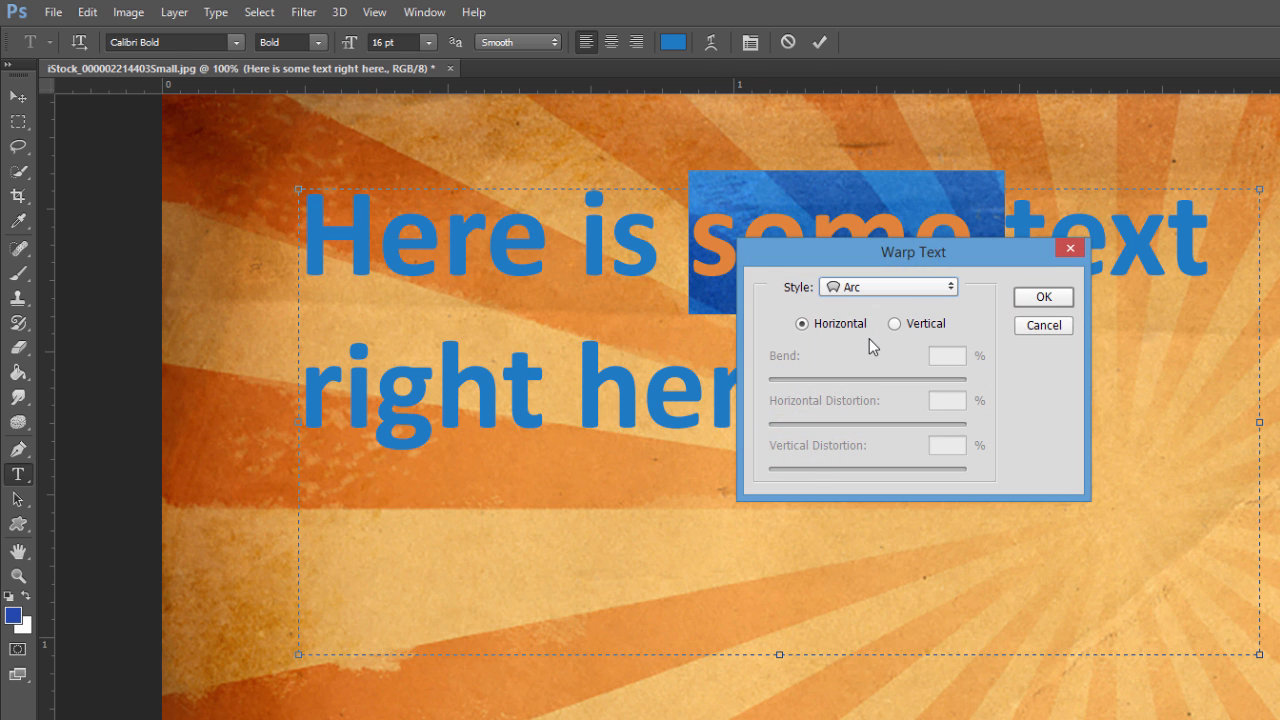
left_click(906, 290)
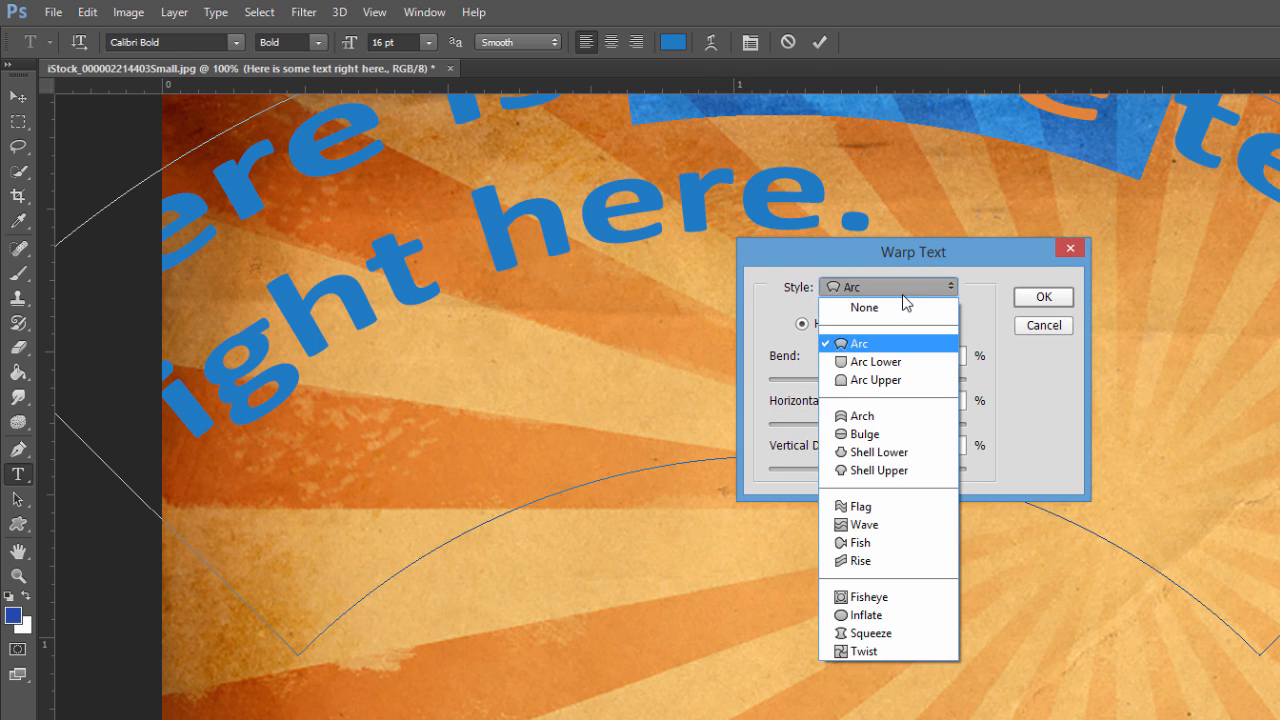
left_click(870, 362)
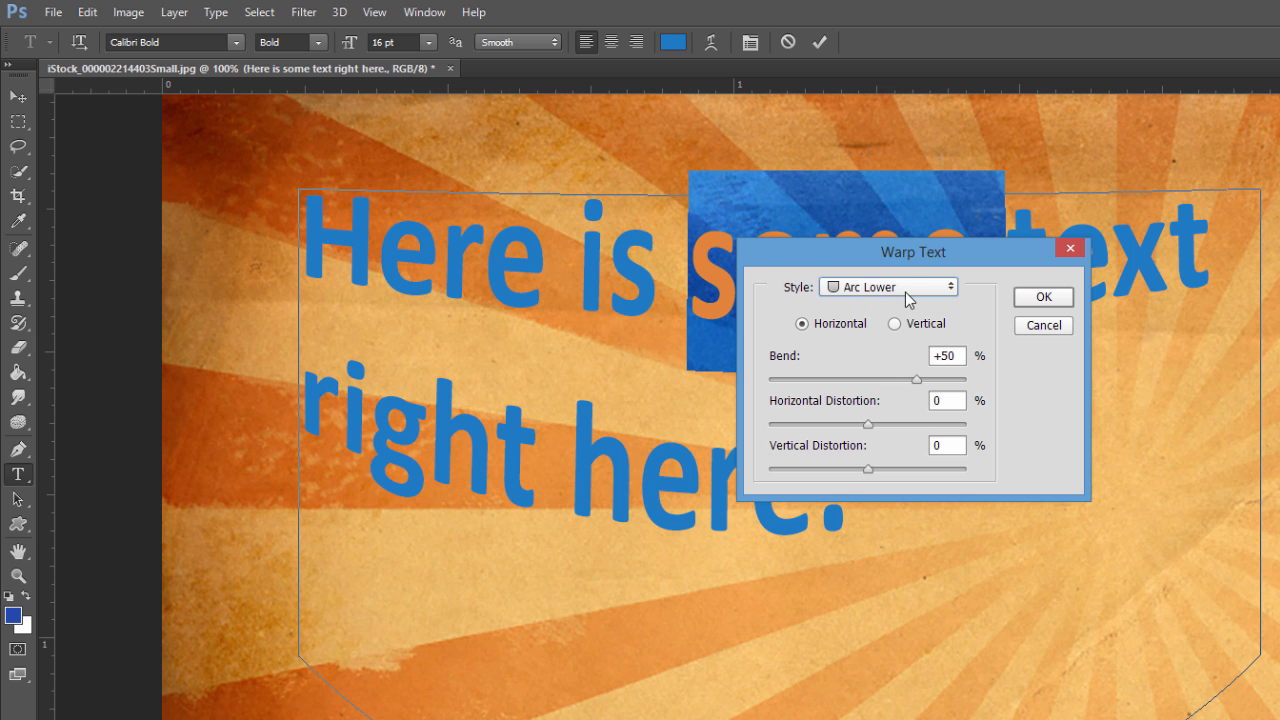
left_click(907, 292)
left_click(878, 380)
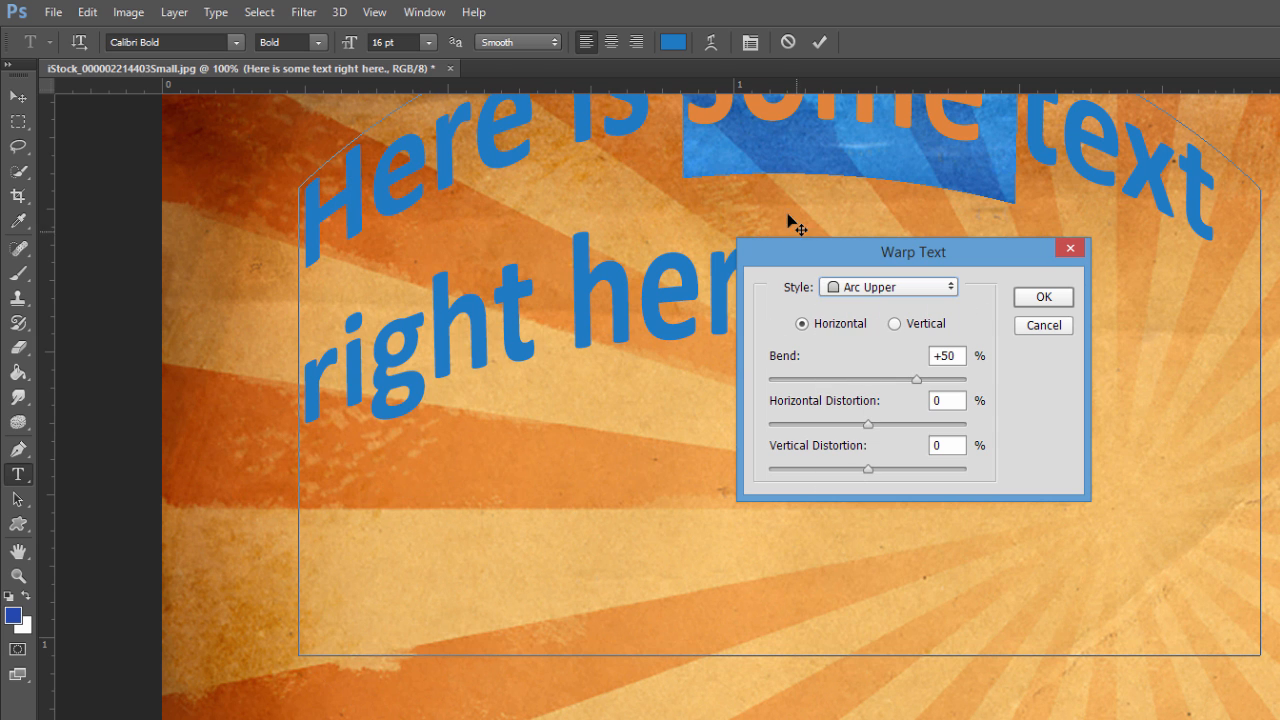
left_click(913, 289)
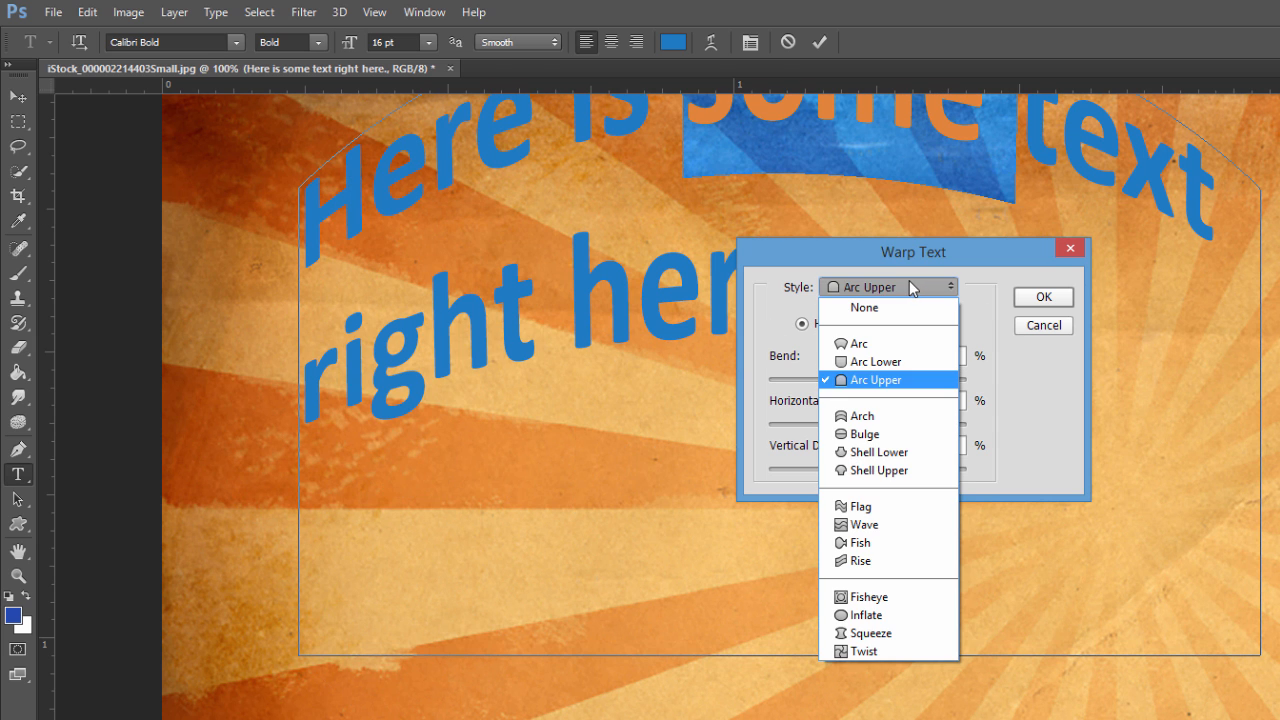
left_click(880, 414)
Try the Bulge warp style on the text with a bend of about -22%.
left_click(913, 287)
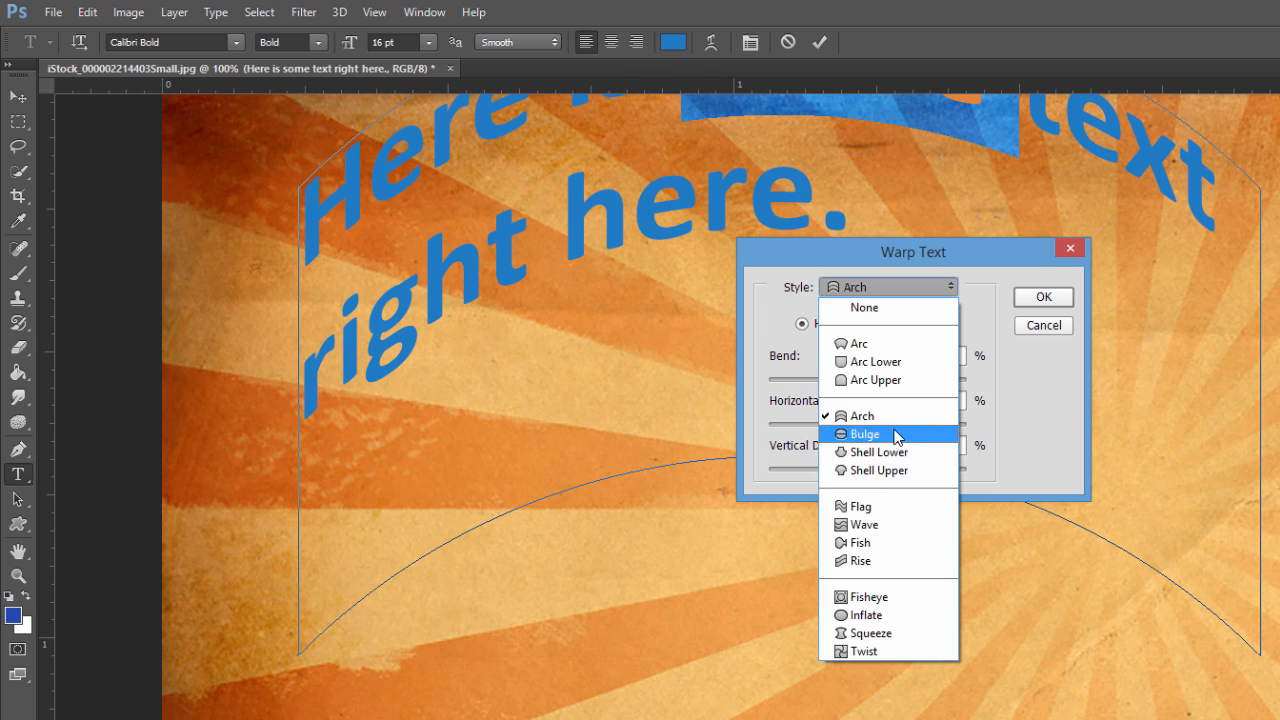
left_click(899, 435)
left_click_drag(917, 379, 837, 395)
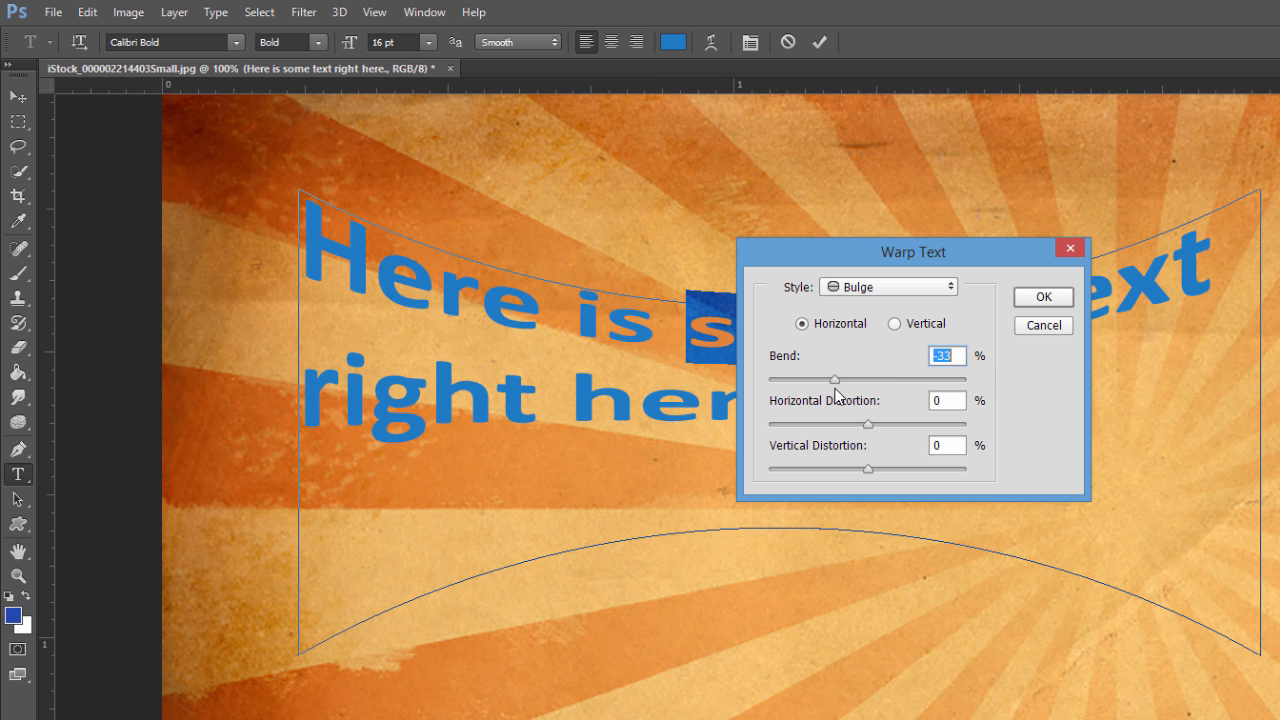
Try the Fisheye warp style with about -8% bend and adjusted horizontal and vertical distortion, and cancel the text warp.
left_click(884, 288)
left_click(866, 596)
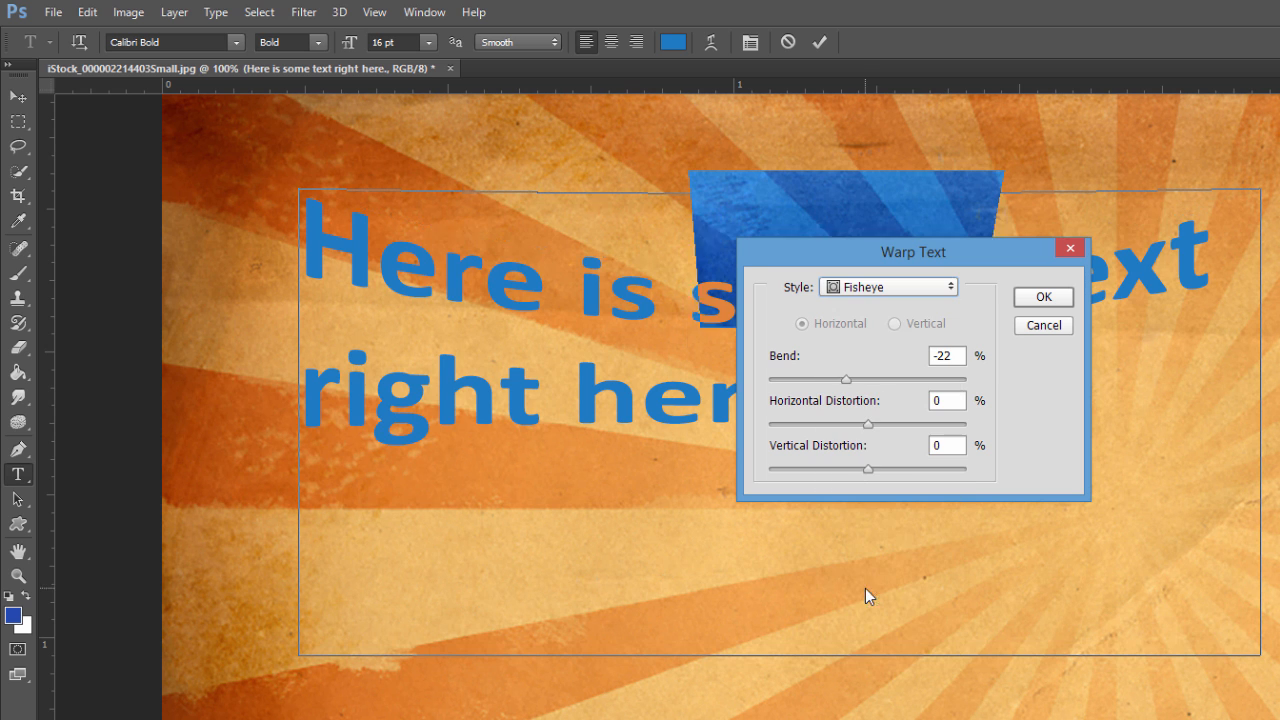
left_click_drag(844, 382, 859, 381)
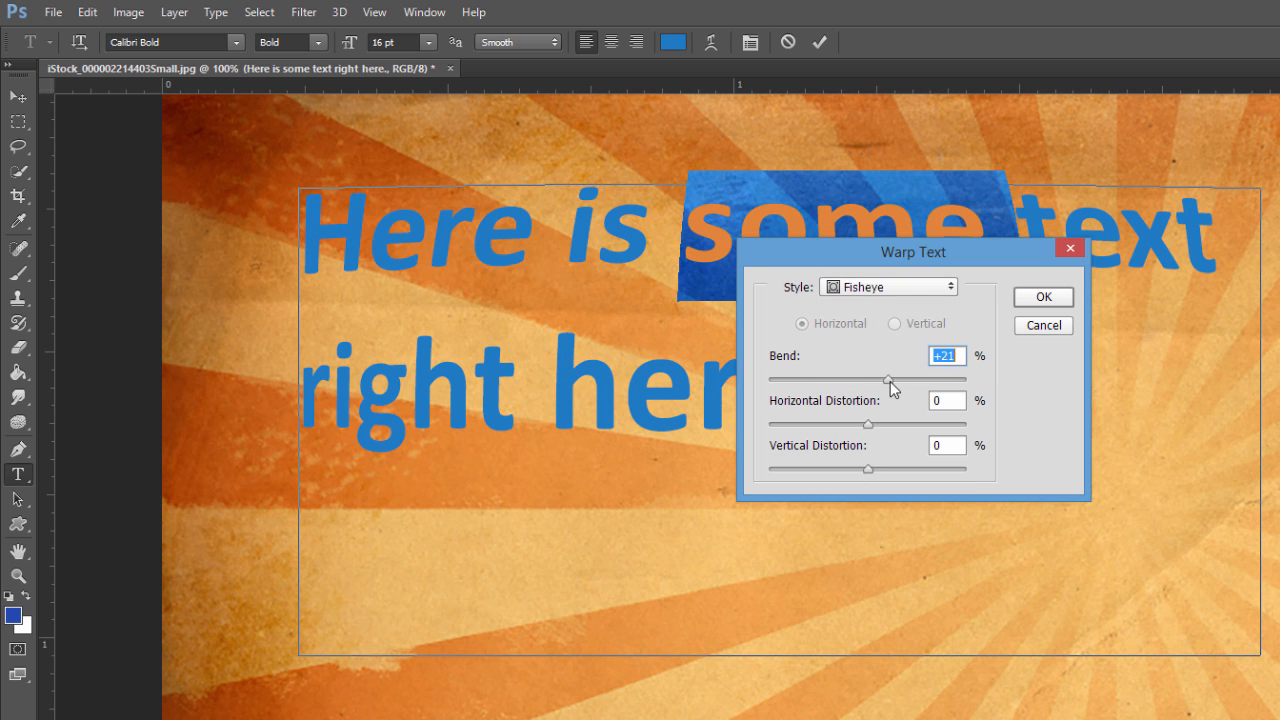
left_click_drag(870, 425, 925, 424)
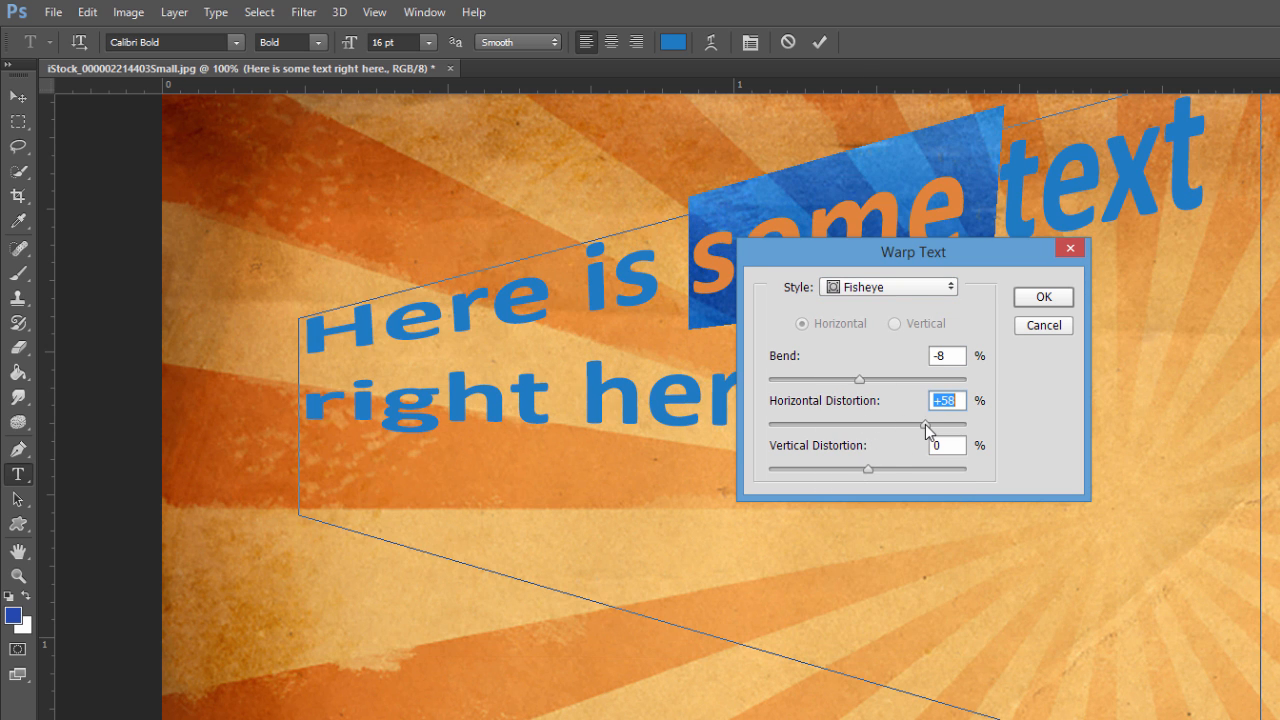
mouse_move(860, 465)
left_mouse_down()
mouse_move(828, 465)
mouse_move(881, 468)
left_mouse_up()
left_click_drag(924, 422, 851, 422)
left_click(1044, 325)
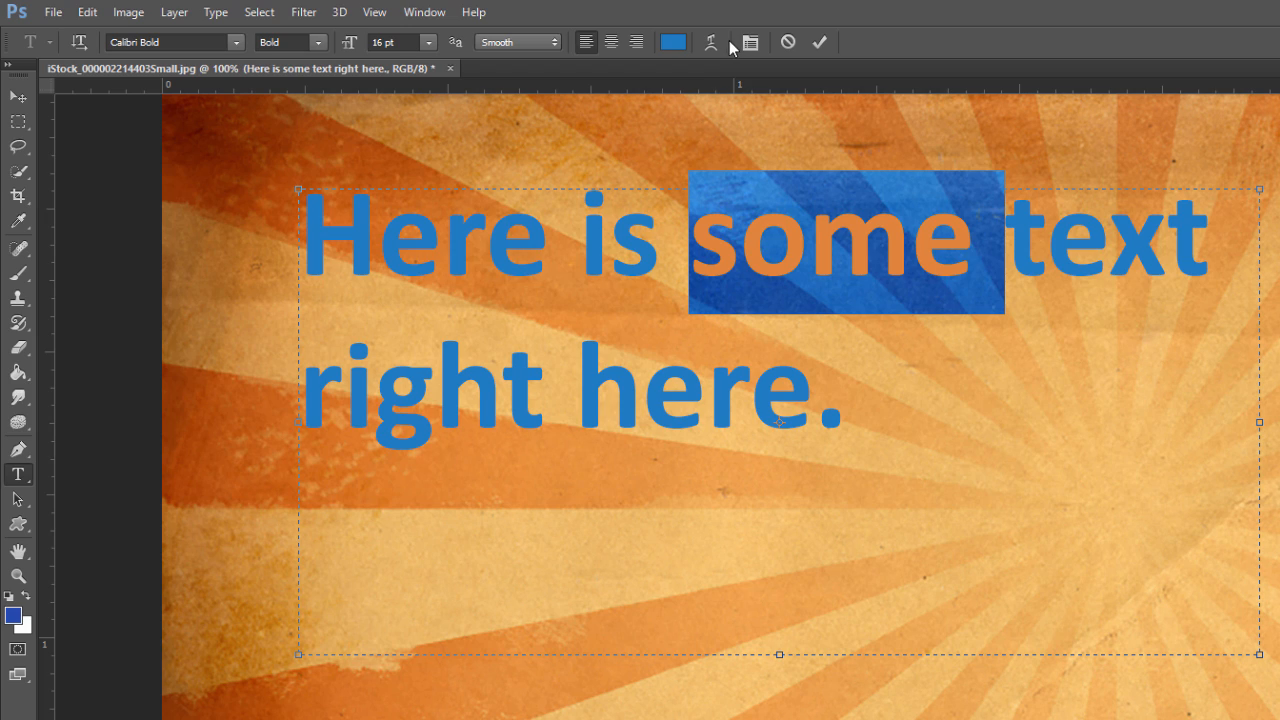
Open the detailed Character and Paragraph settings for the text.
left_click(749, 42)
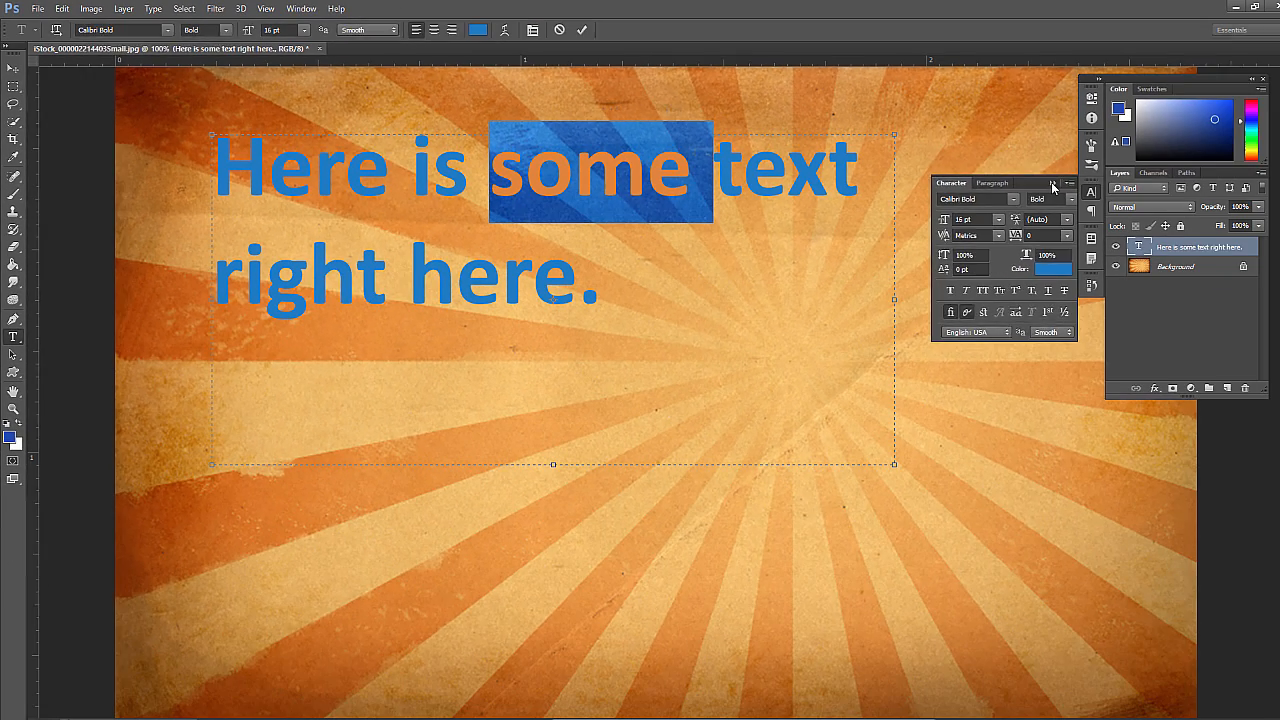
Collapse the detailed character settings and show them again.
left_click(1052, 184)
left_click(301, 8)
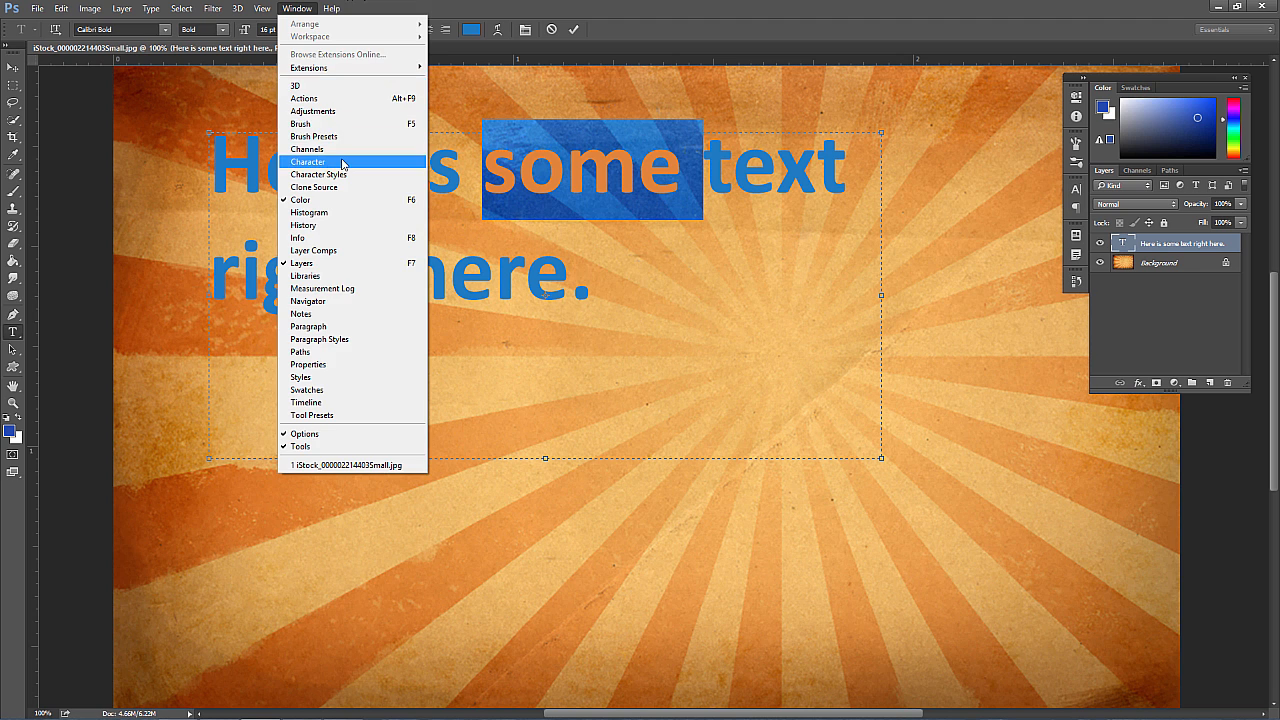
left_click(343, 163)
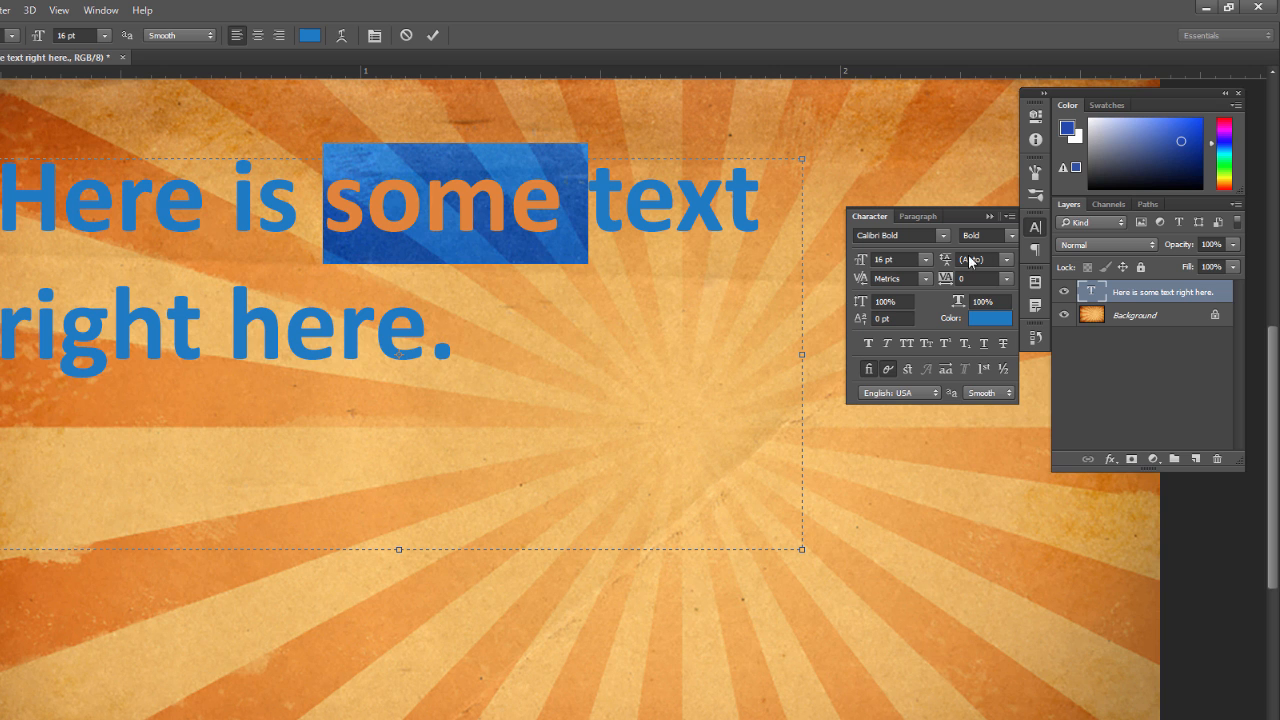
Try a 30 pt leading on the selected word "some" and on the whole text.
left_click(1006, 260)
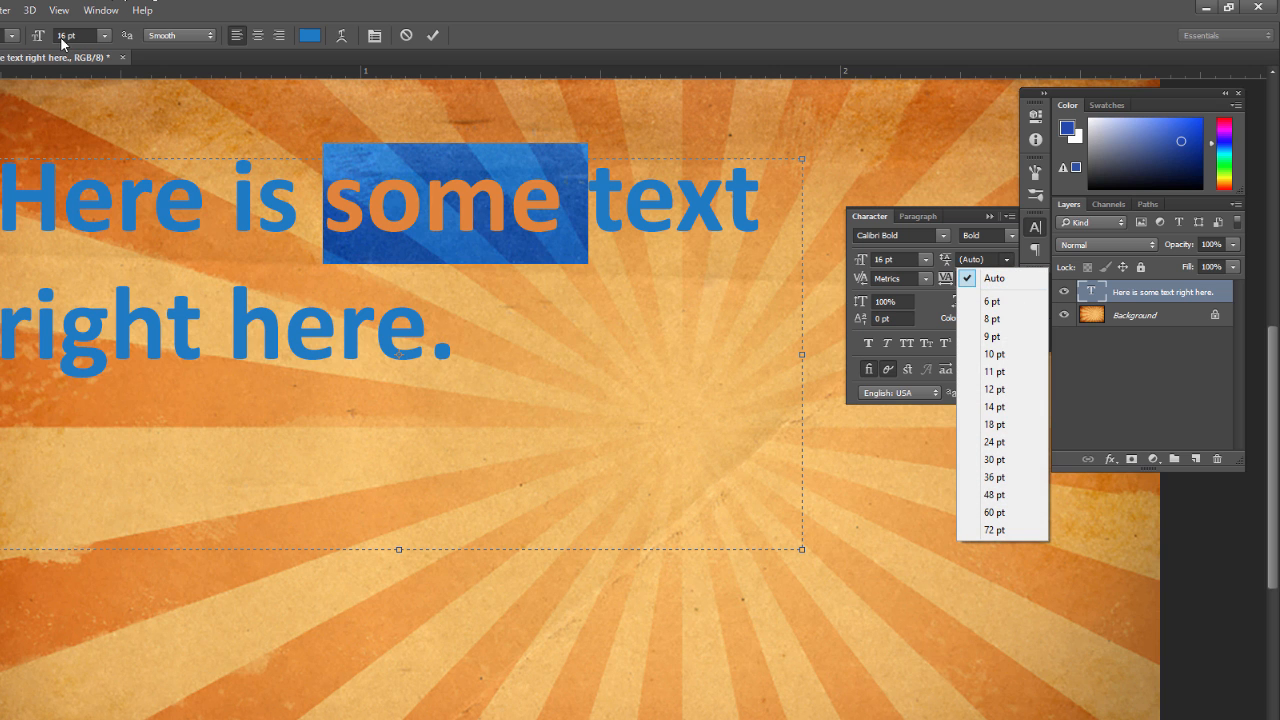
left_click(993, 460)
left_click_drag(481, 343, 3, 70)
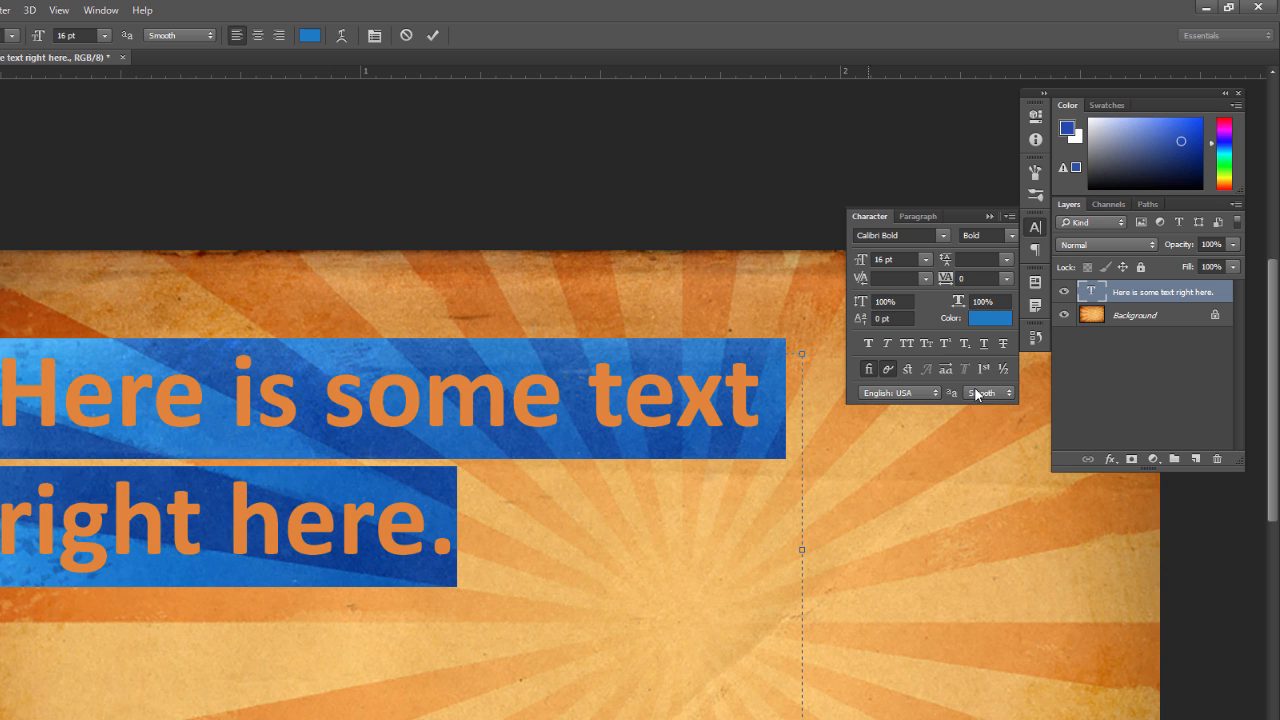
left_click(1006, 261)
left_click(1005, 461)
Try a 6 pt leading on the whole text and return the leading to Auto.
left_click(1006, 260)
left_click(1001, 300)
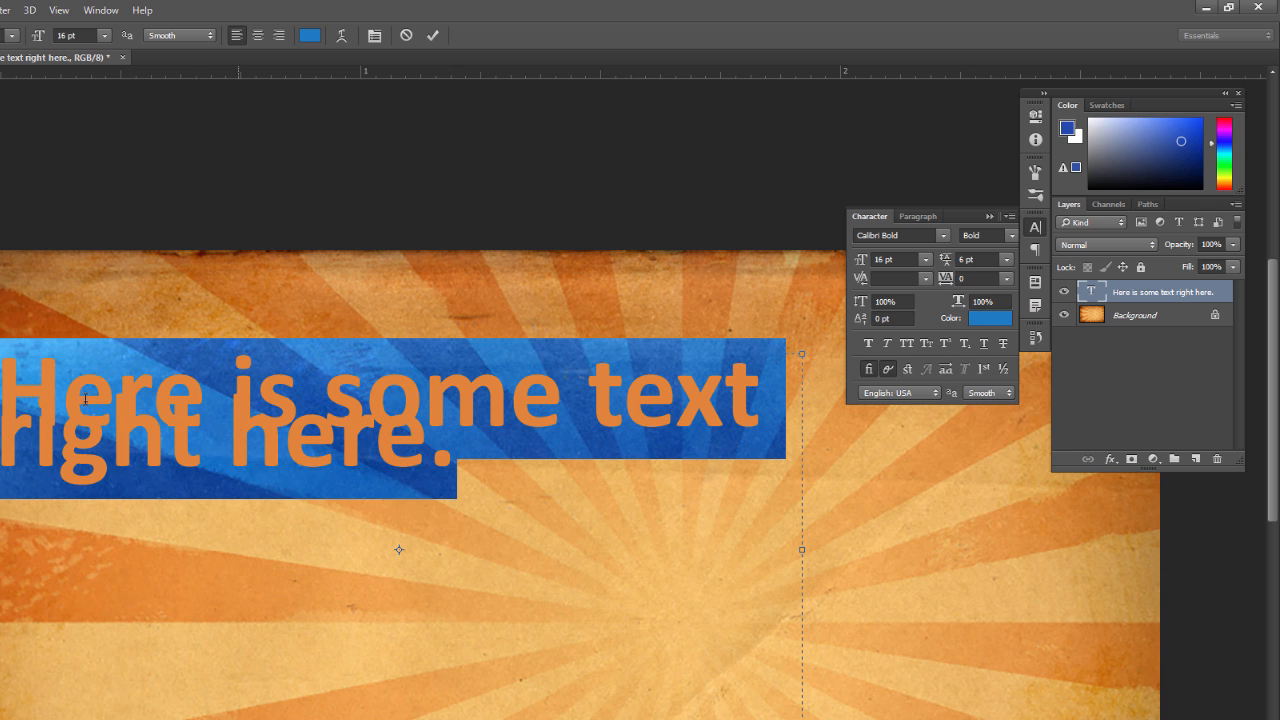
left_click(1006, 260)
left_click(1000, 279)
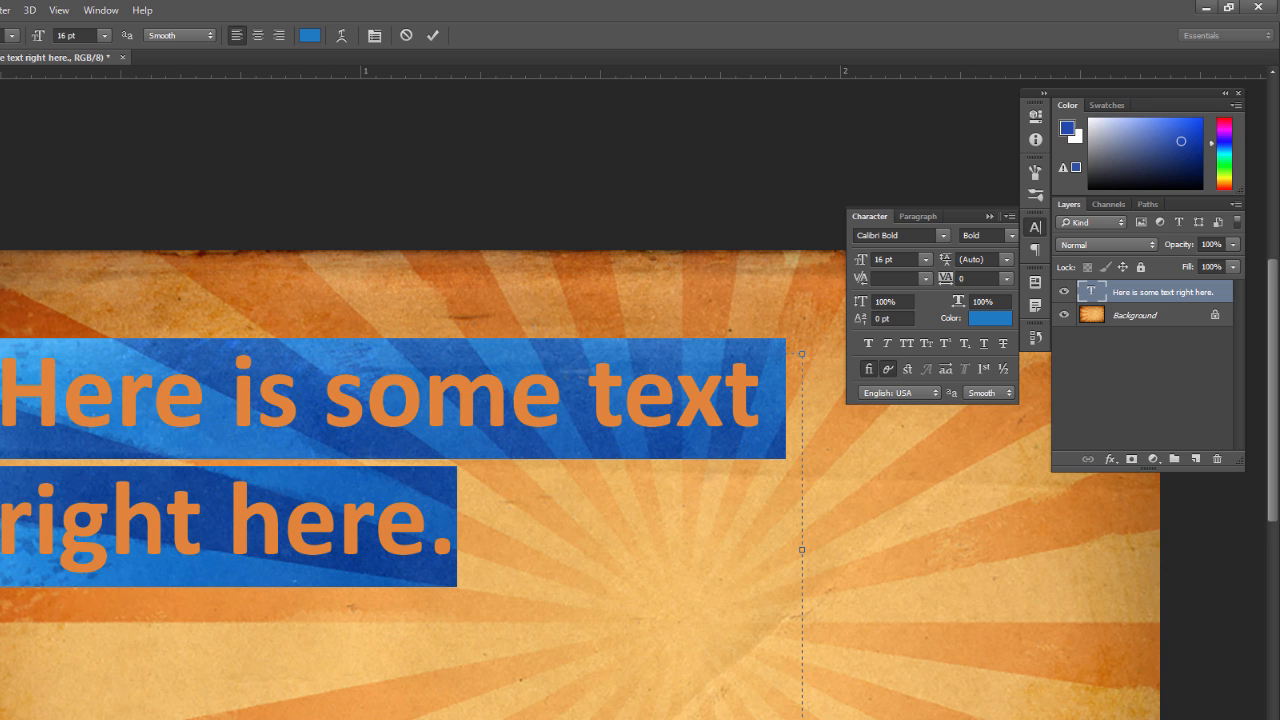
Set the kerning between the "H" and "e" of "Here" to -75.
scroll(580, 480, "down", 2)
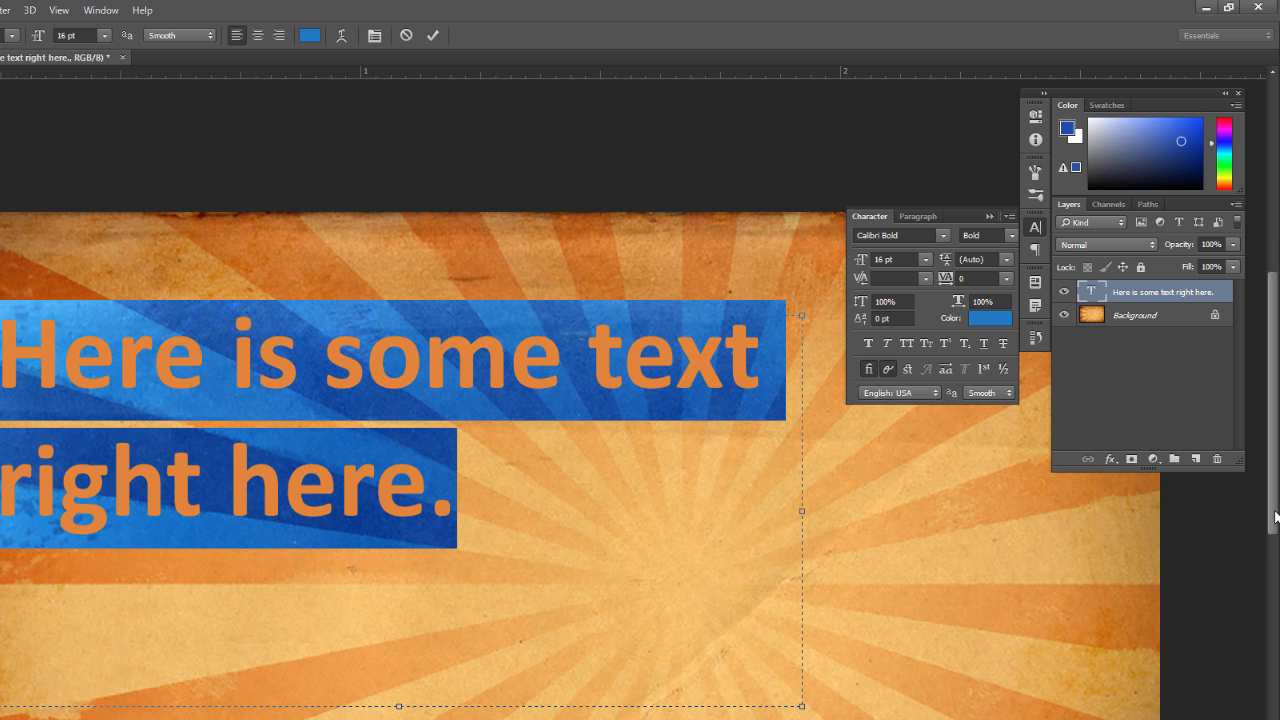
scroll(900, 450, "down", 5)
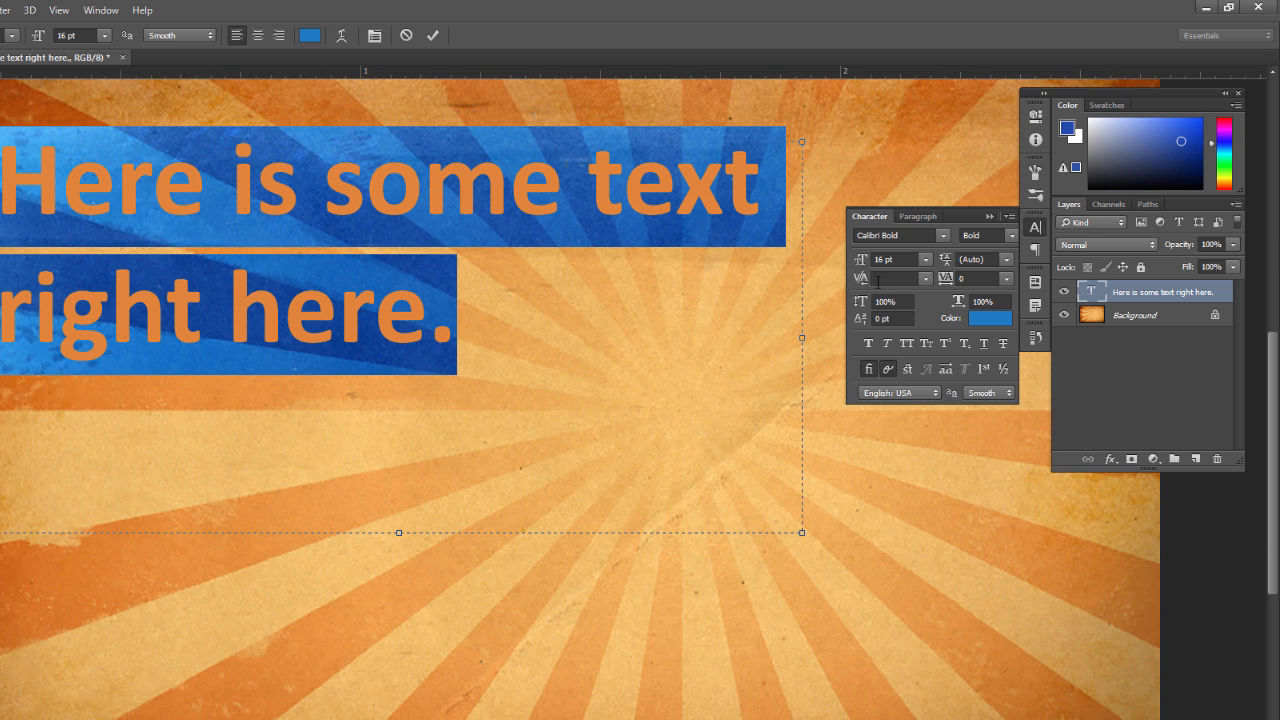
left_click(562, 198)
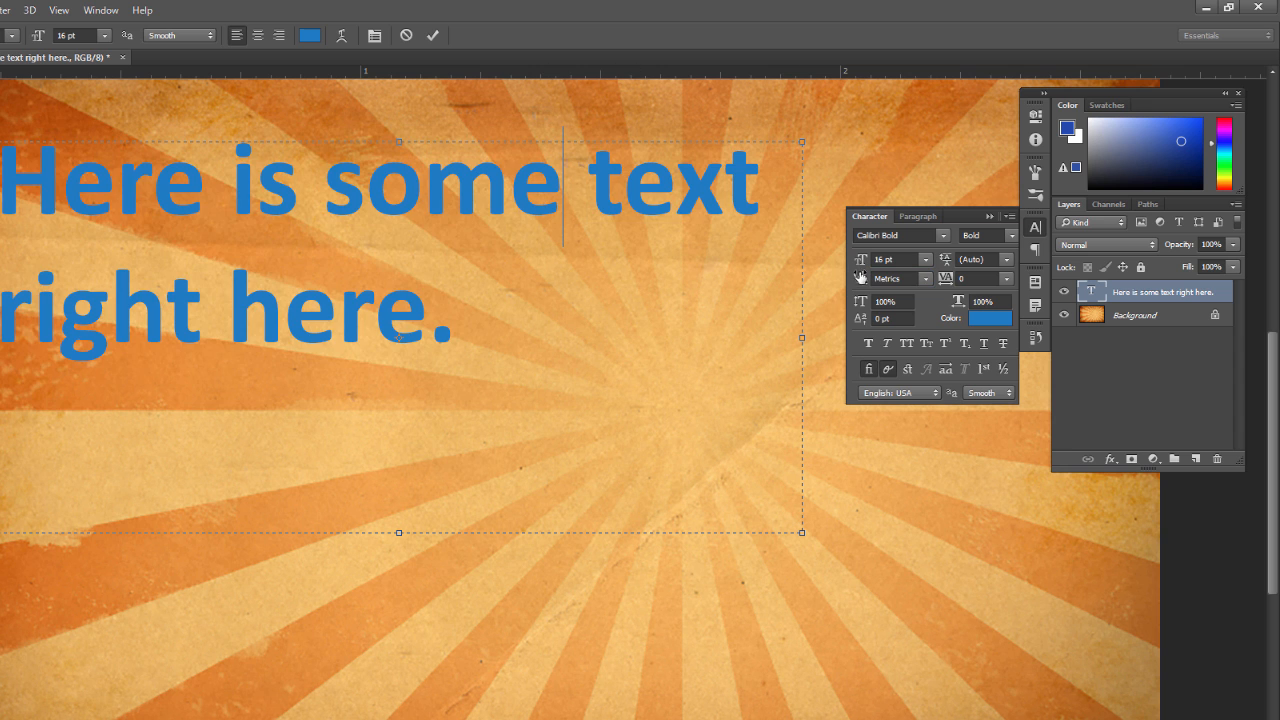
left_click(66, 193)
left_click(926, 279)
left_click(918, 355)
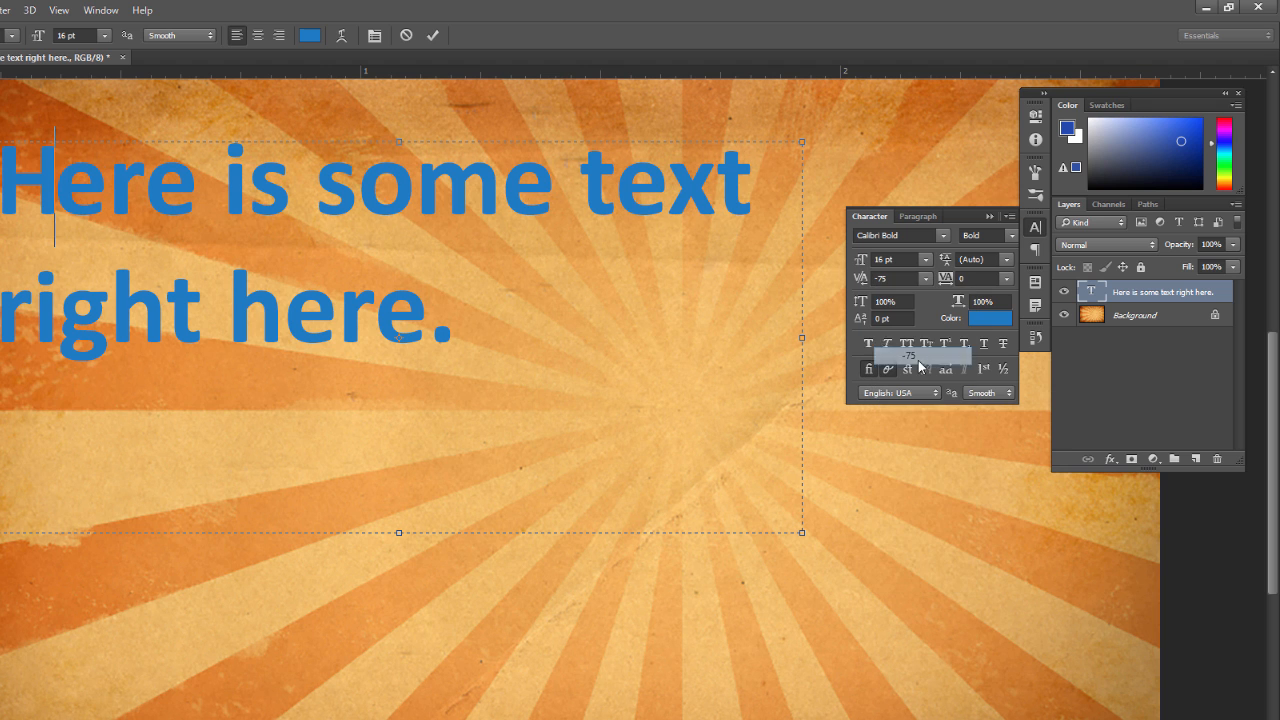
Try a kerning of 75 between the "H" and "e" of "Here", and set it to 0.
left_click(920, 279)
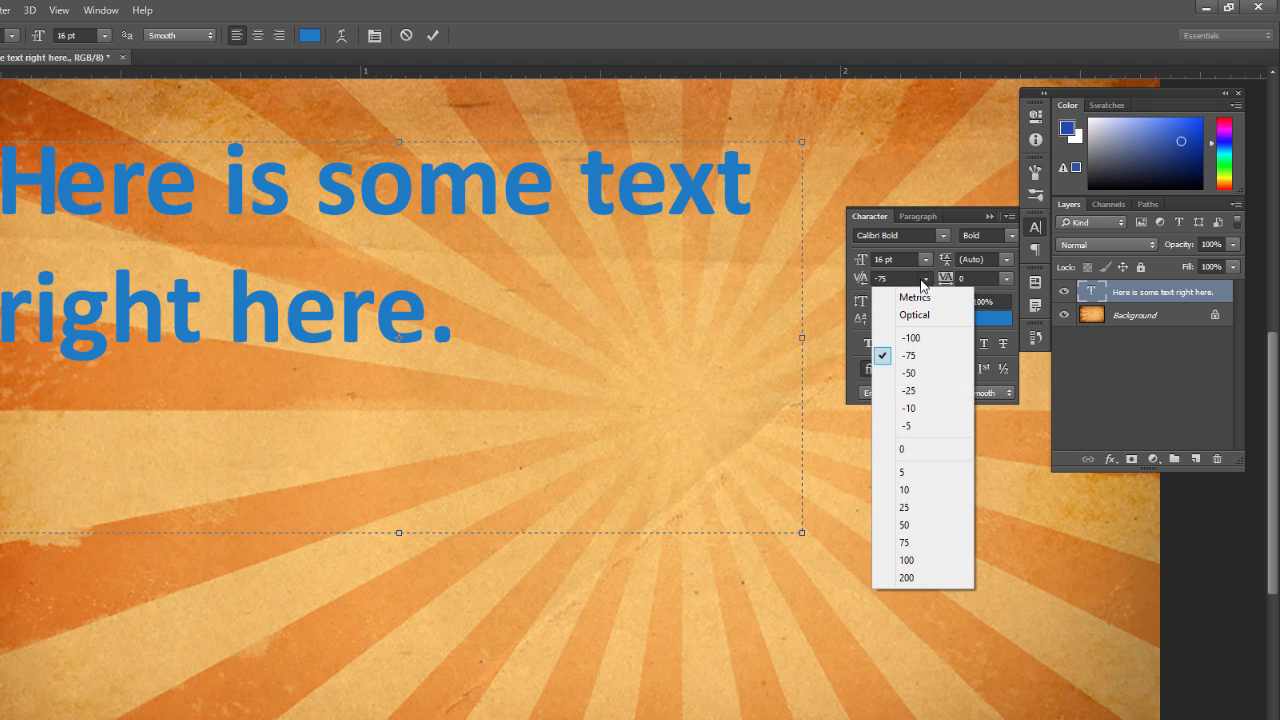
left_click(920, 543)
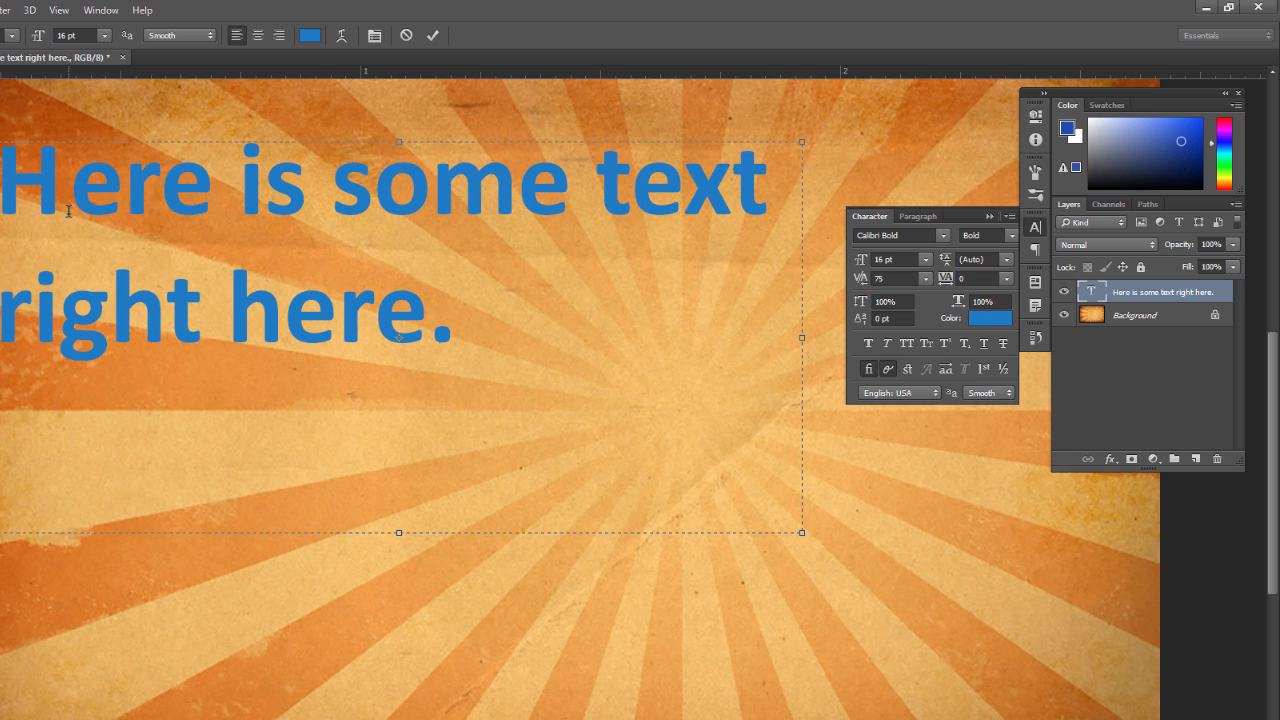
left_click(926, 279)
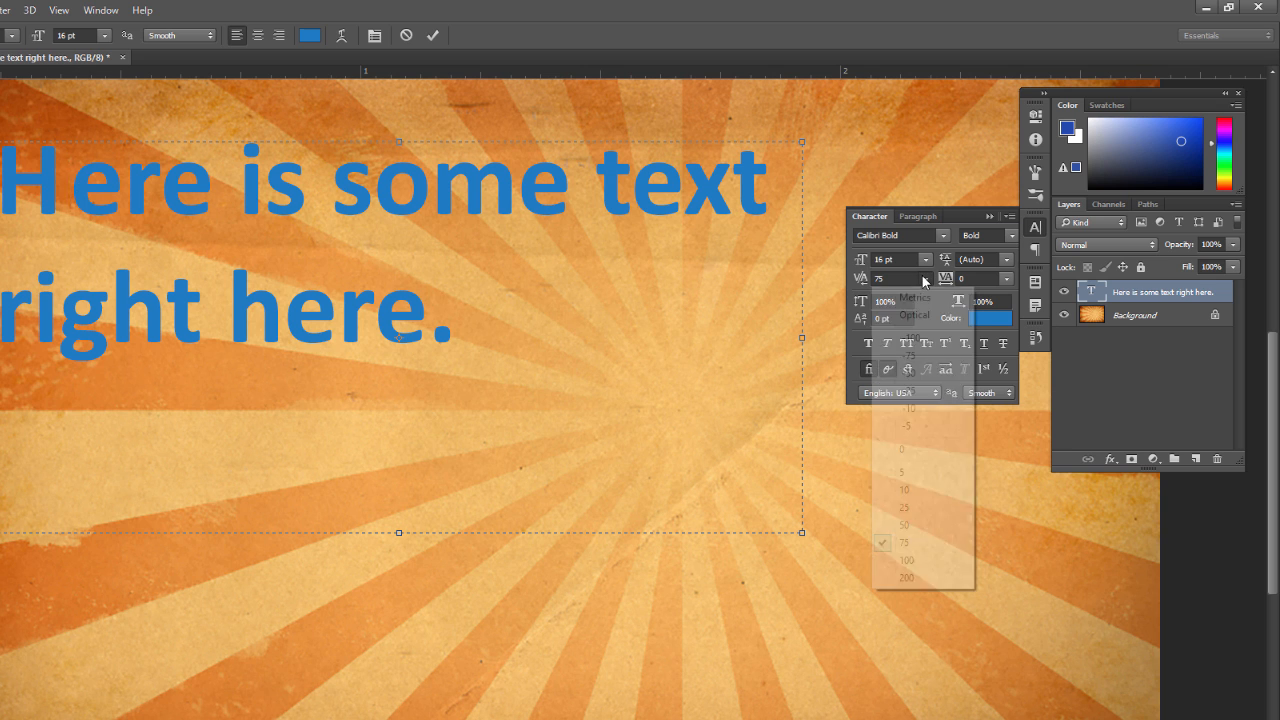
left_click(899, 450)
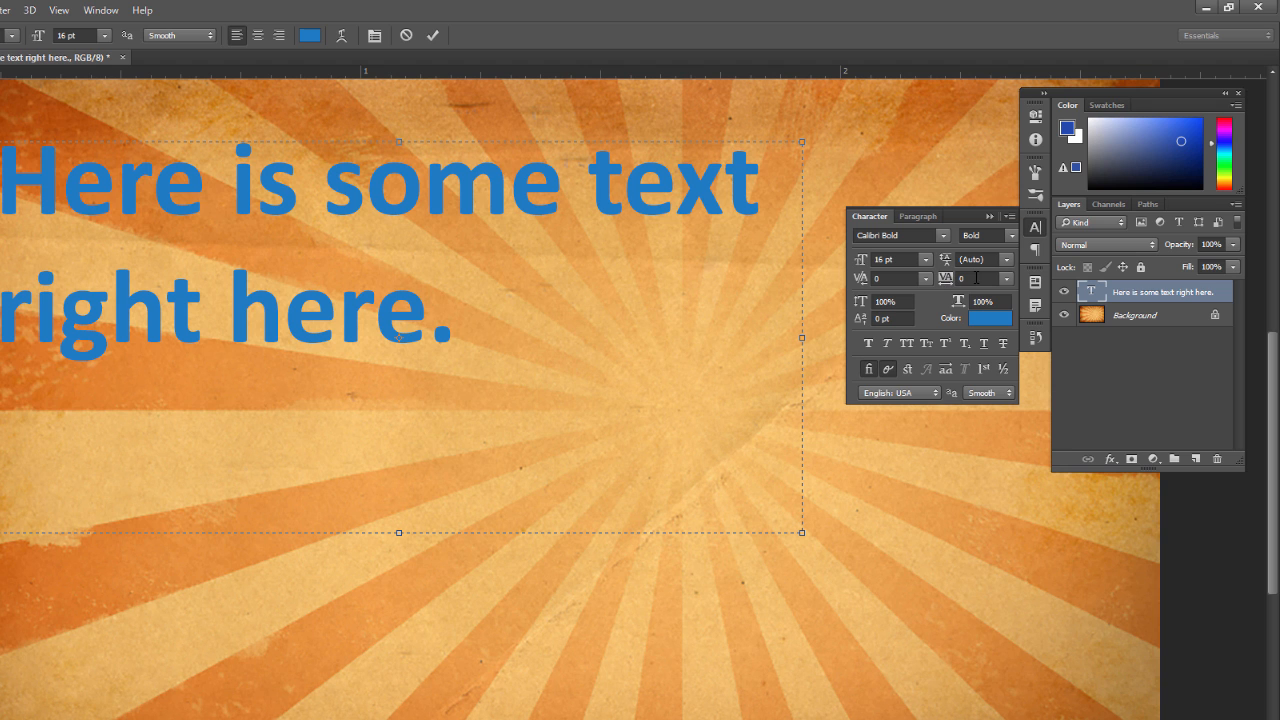
Select the whole text, try tracking values of -100 and 100, and reset the tracking to 0.
left_click_drag(452, 322, 10, 180)
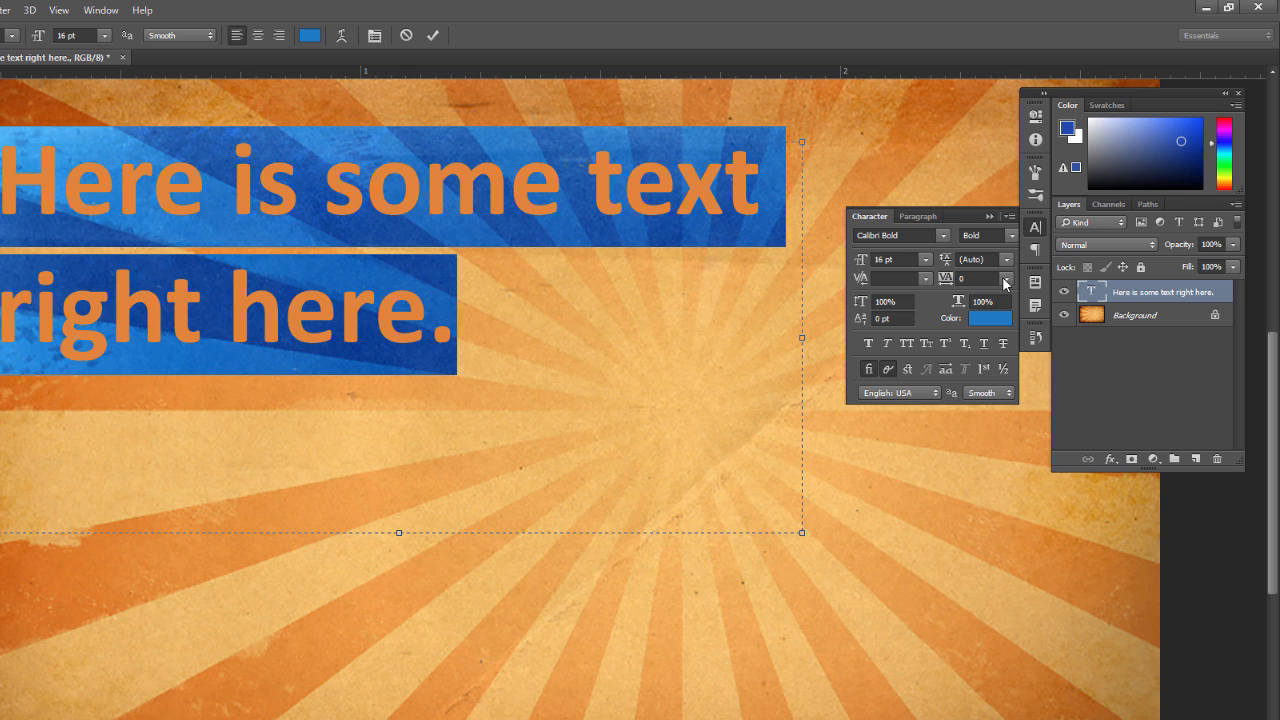
left_click(1007, 279)
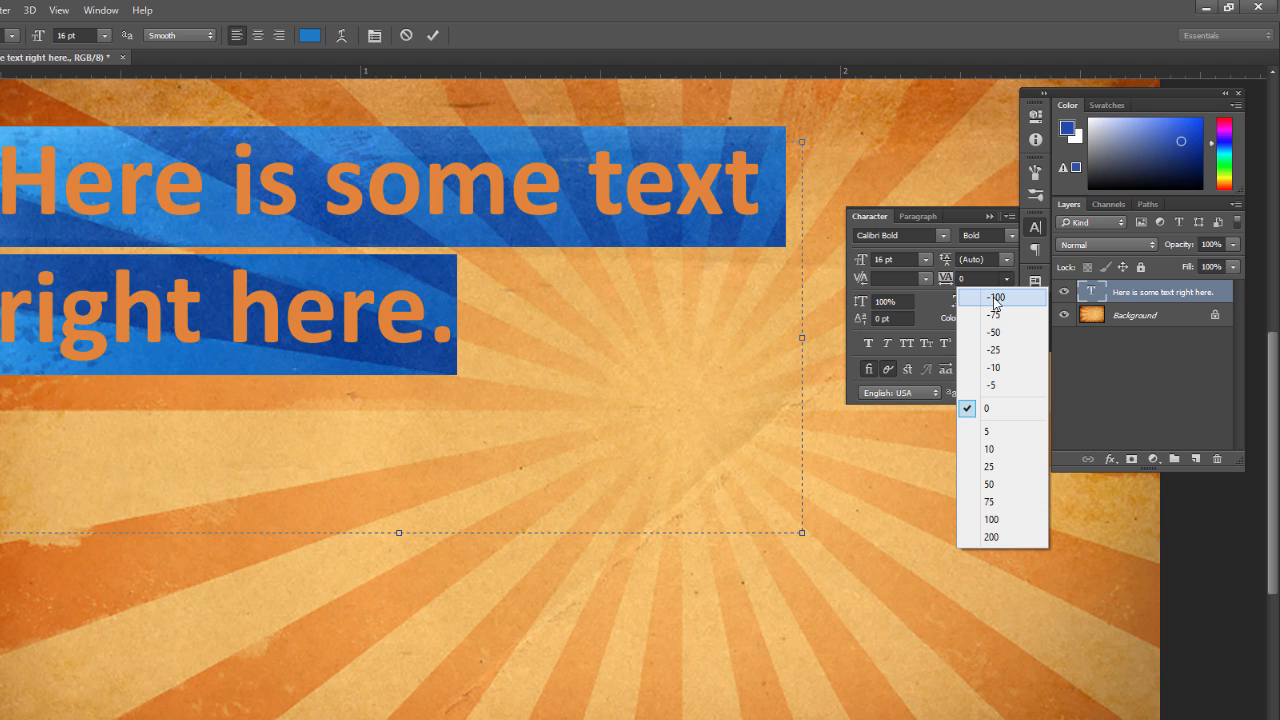
left_click(996, 298)
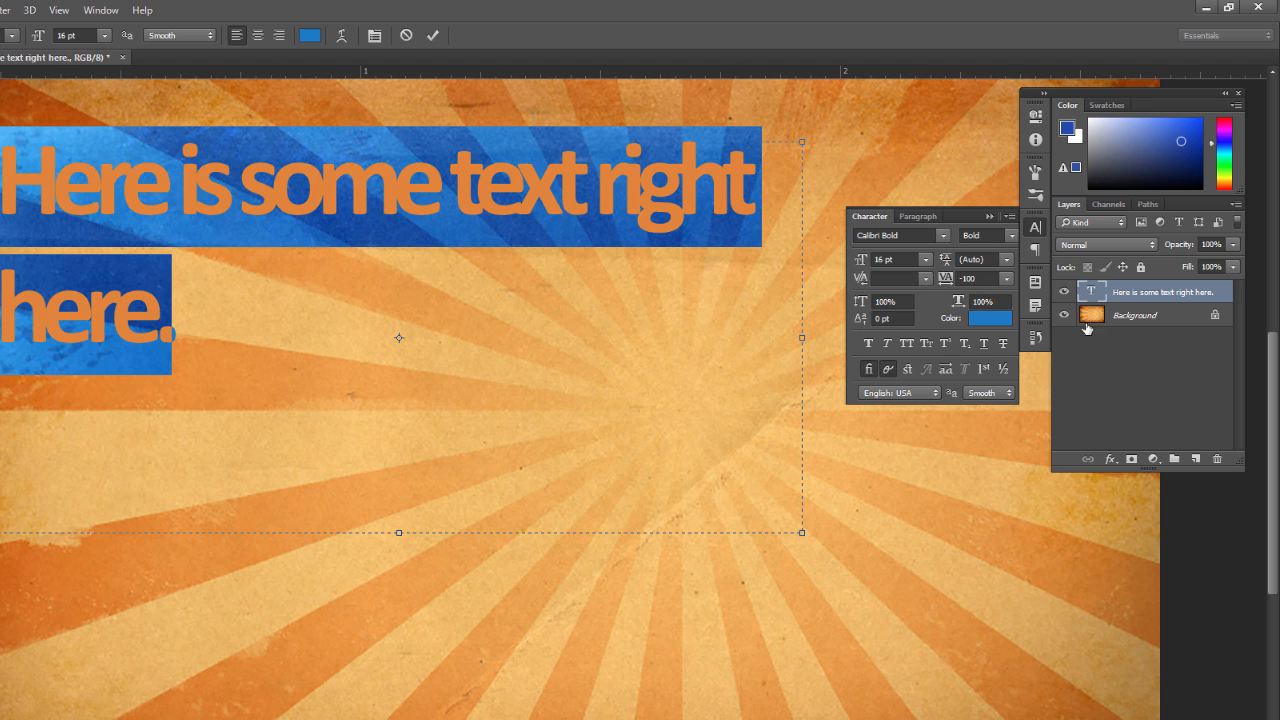
left_click(1007, 280)
left_click(994, 522)
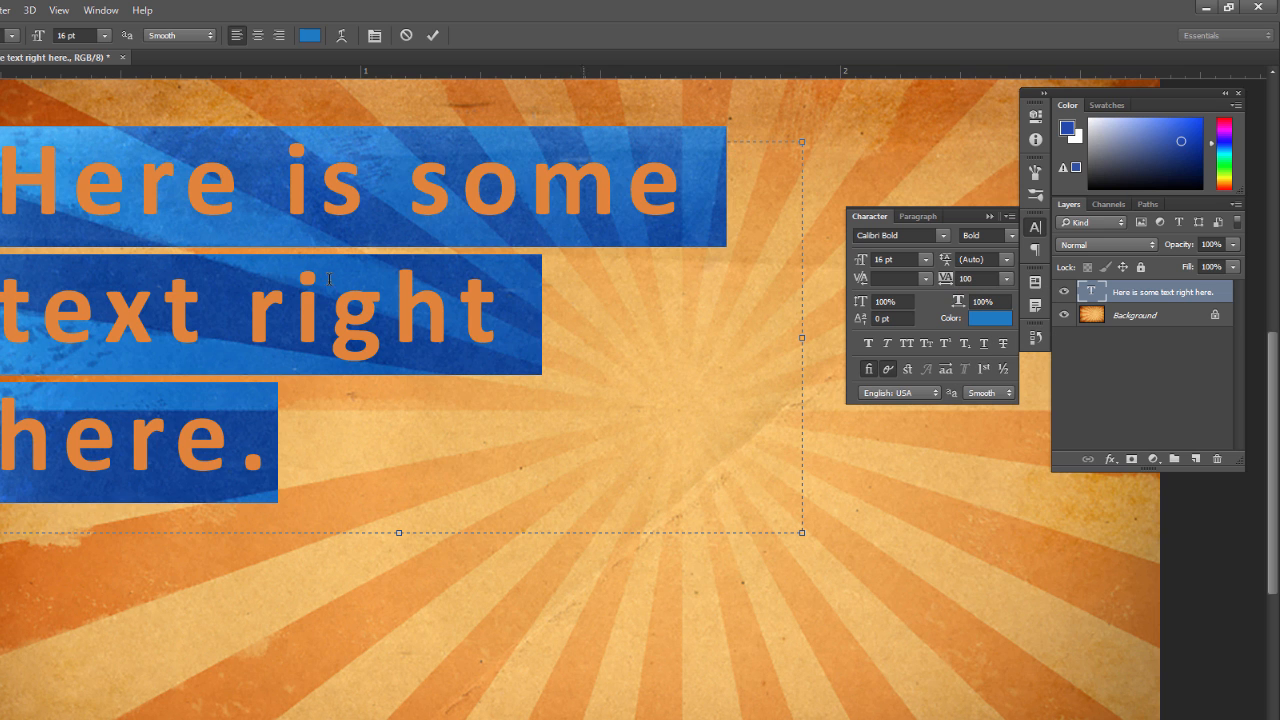
left_click(1007, 280)
left_click(975, 408)
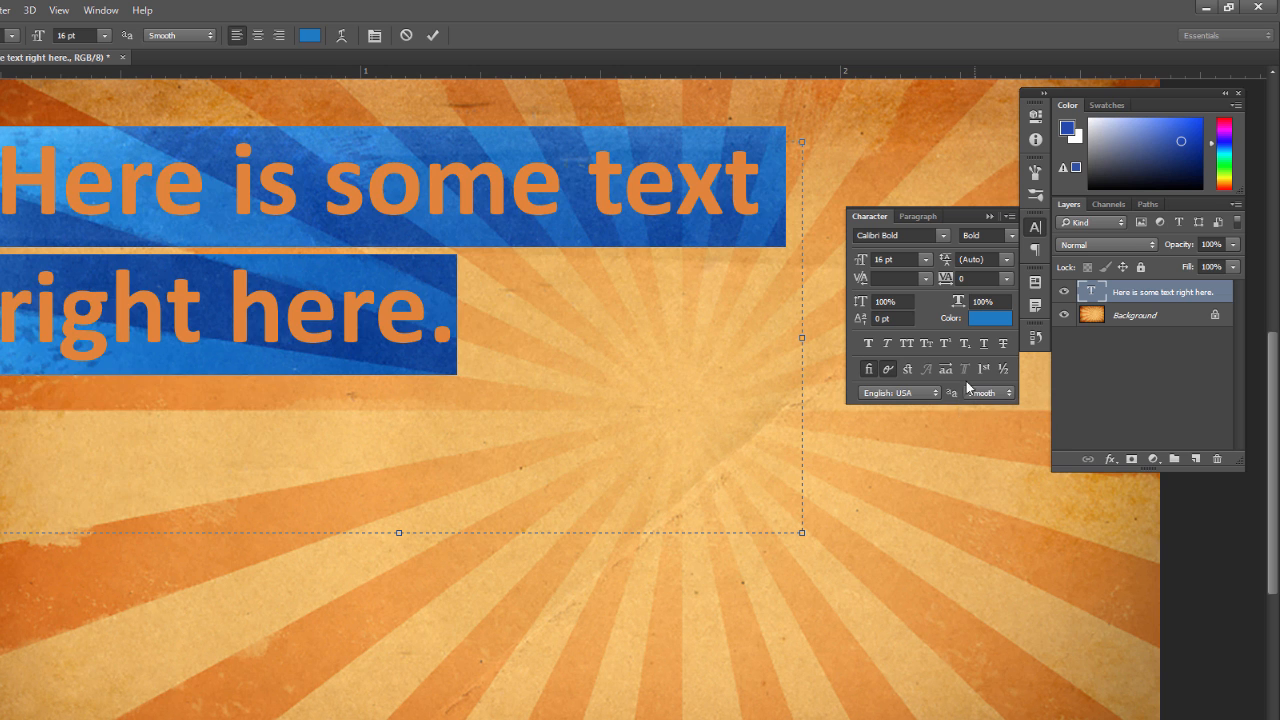
Scale the selected text to 113% horizontally and 114% vertically, keeping the Bold font style.
mouse_move(960, 307)
left_mouse_down()
mouse_move(995, 307)
mouse_move(966, 308)
left_mouse_up()
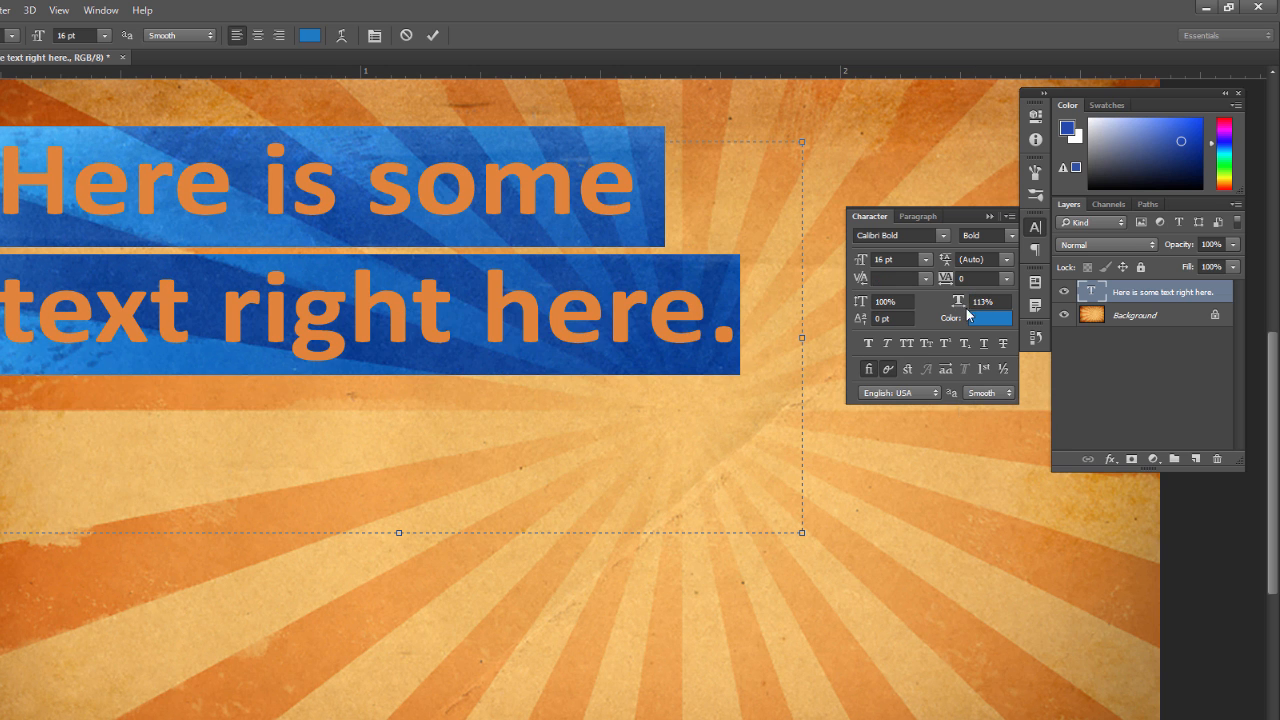
mouse_move(862, 312)
left_mouse_down()
mouse_move(879, 310)
mouse_move(860, 312)
left_mouse_up()
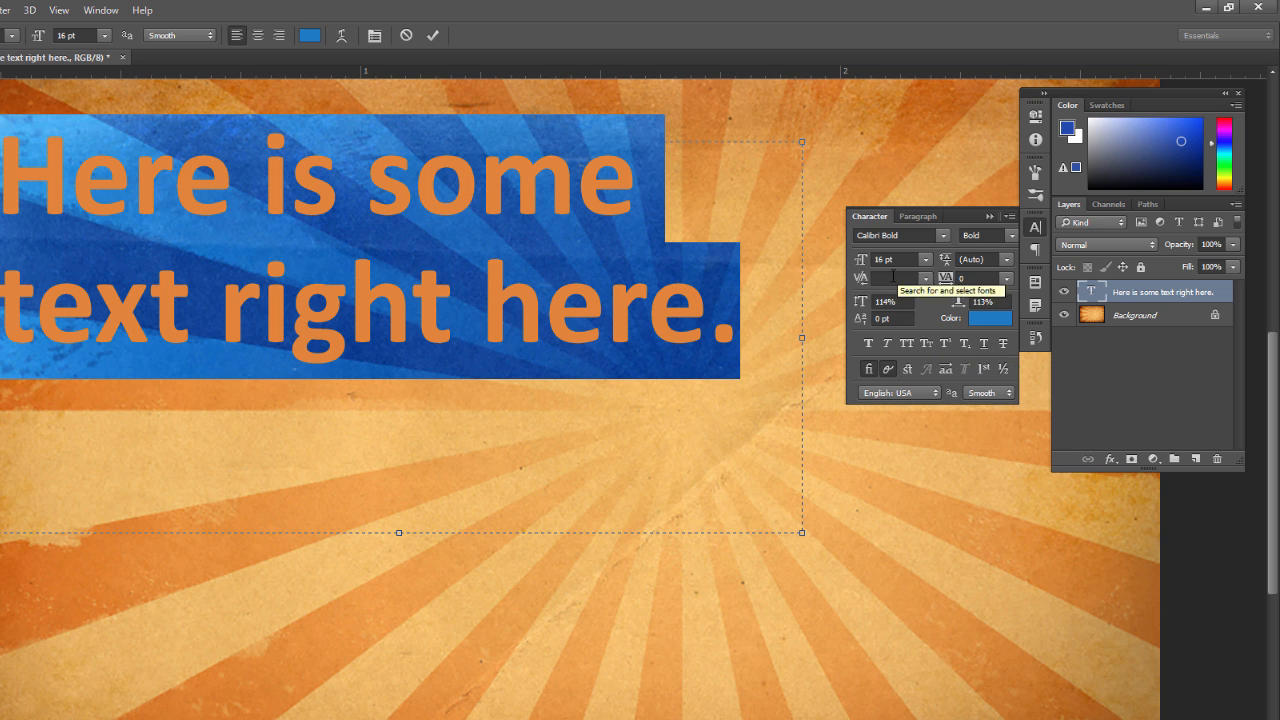
left_click(1005, 236)
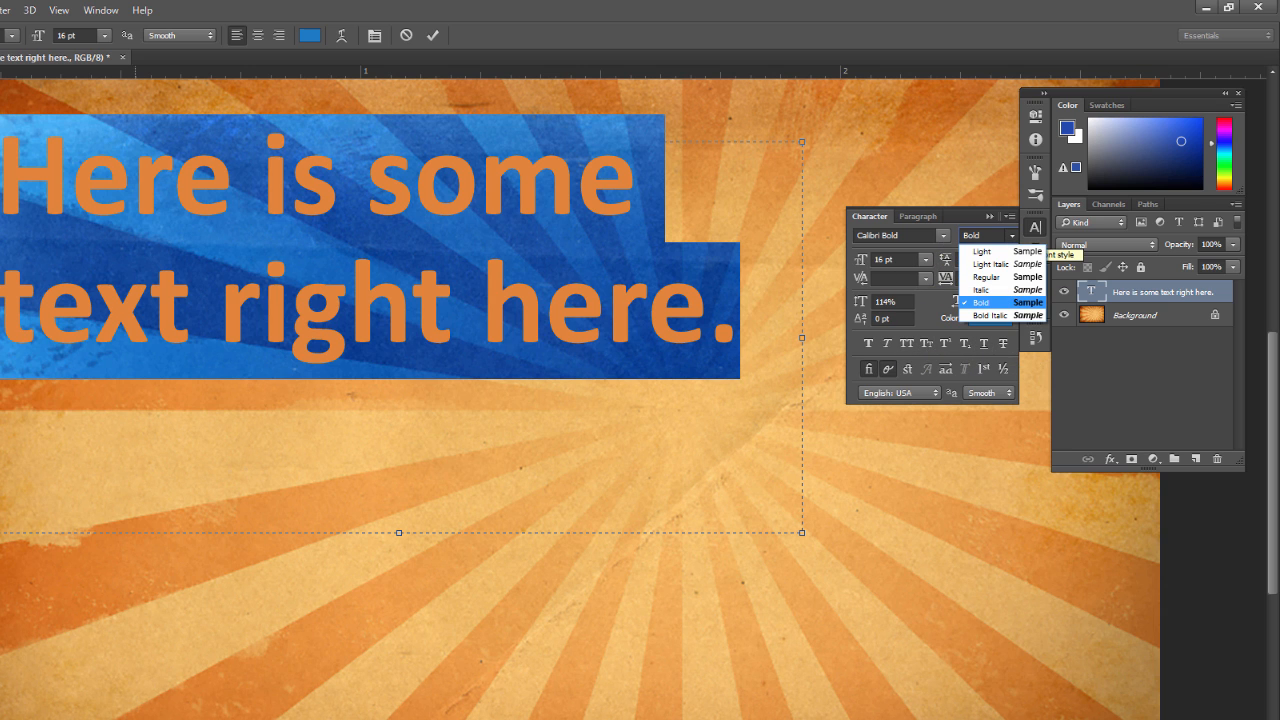
left_click(935, 320)
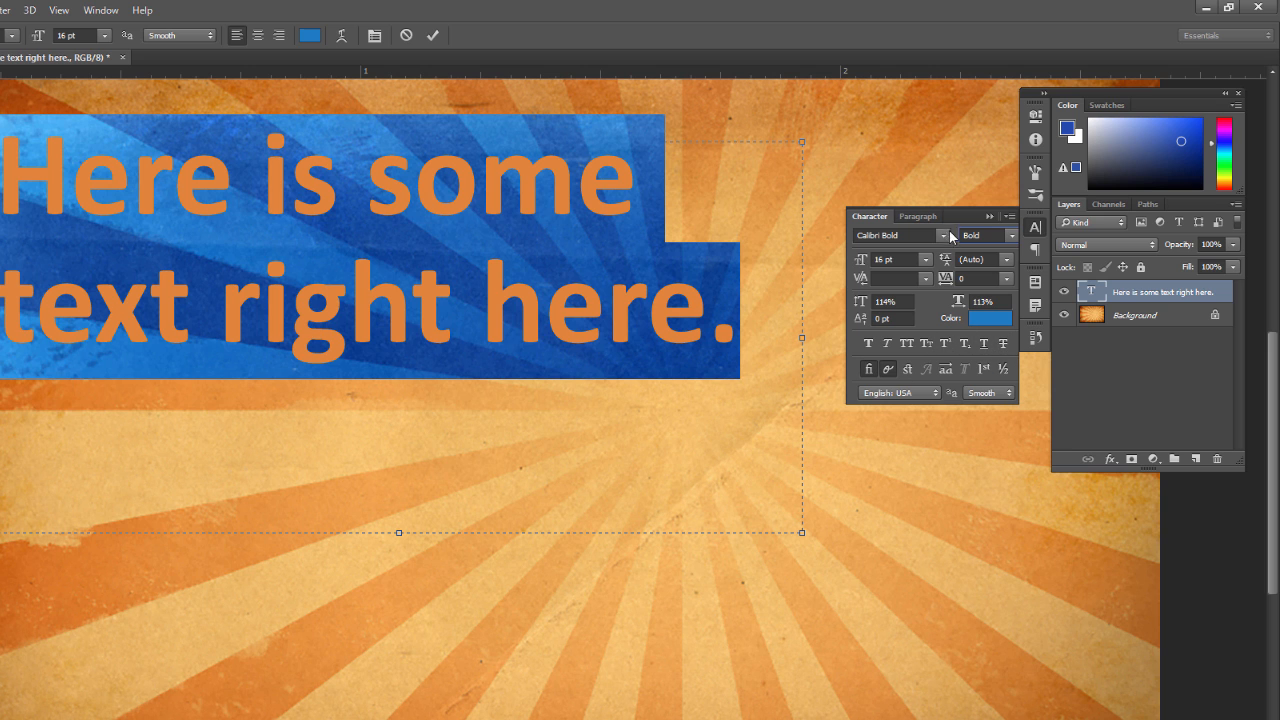
Look over the paragraph settings, return to the character settings and collapse them.
left_click(922, 217)
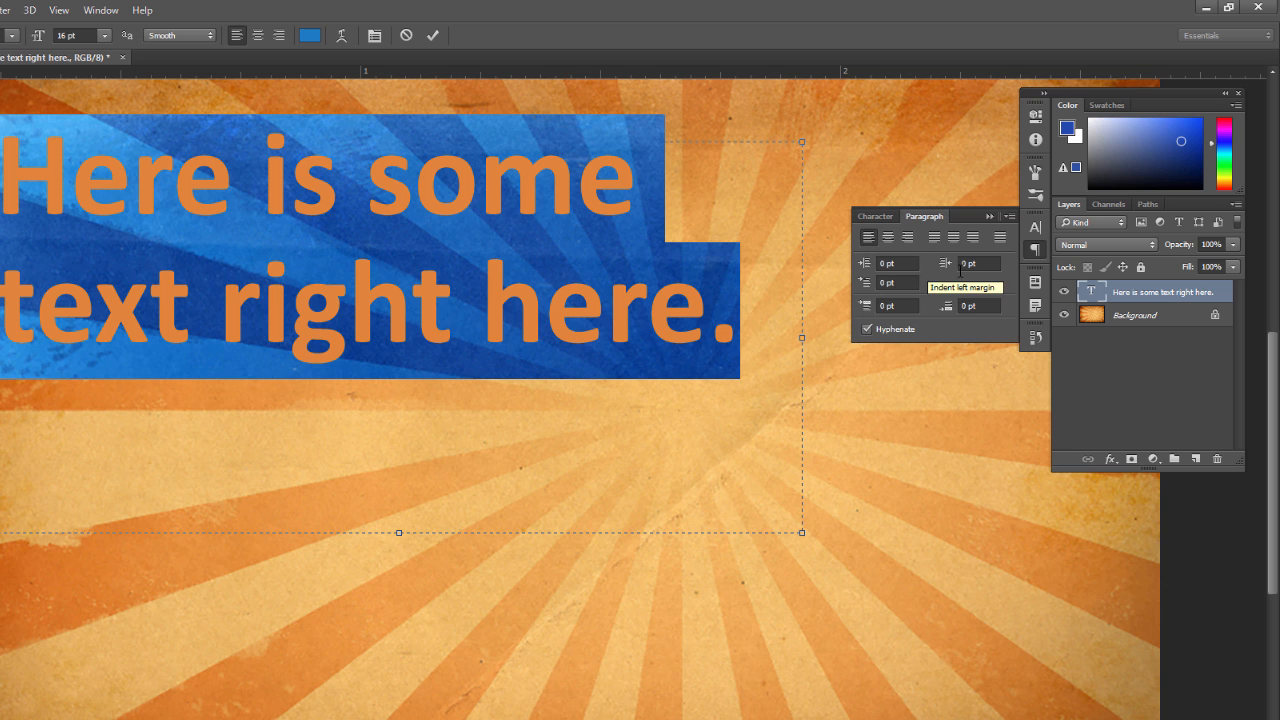
left_click(889, 218)
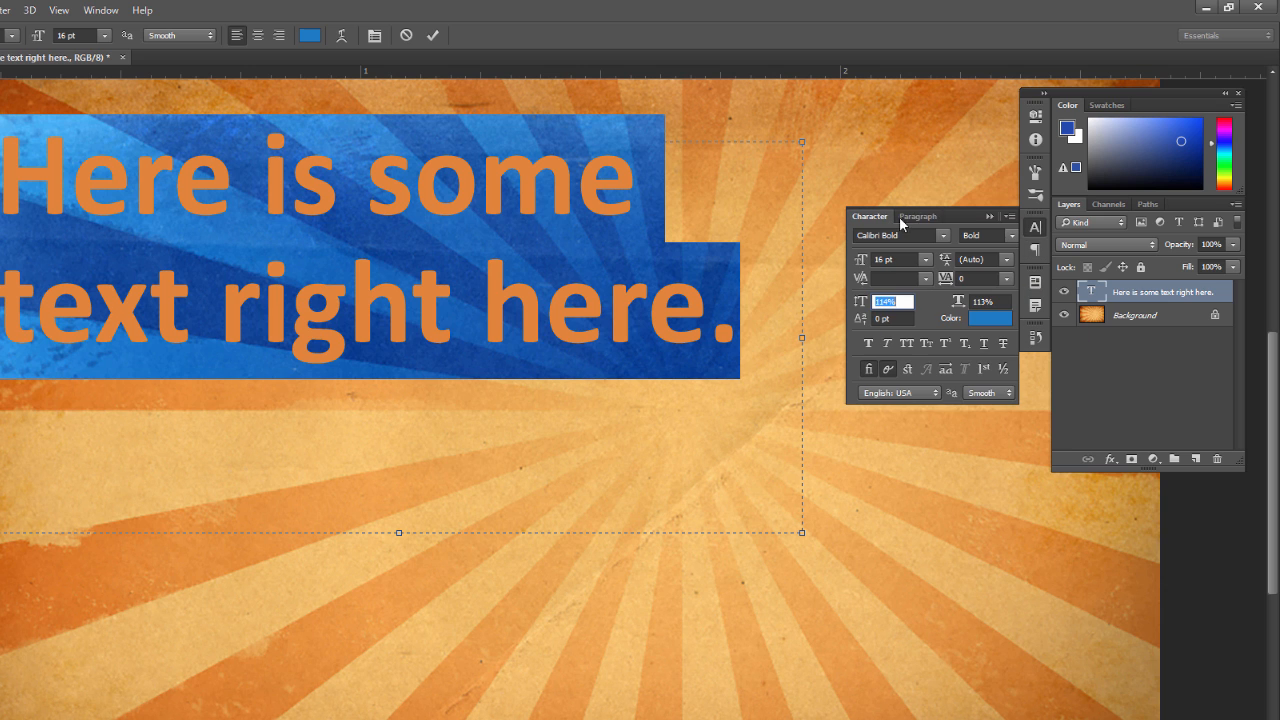
left_click(990, 216)
Commit the text by switching to the Move tool, and reopen it with the Type tool and commit it again.
left_click(499, 197)
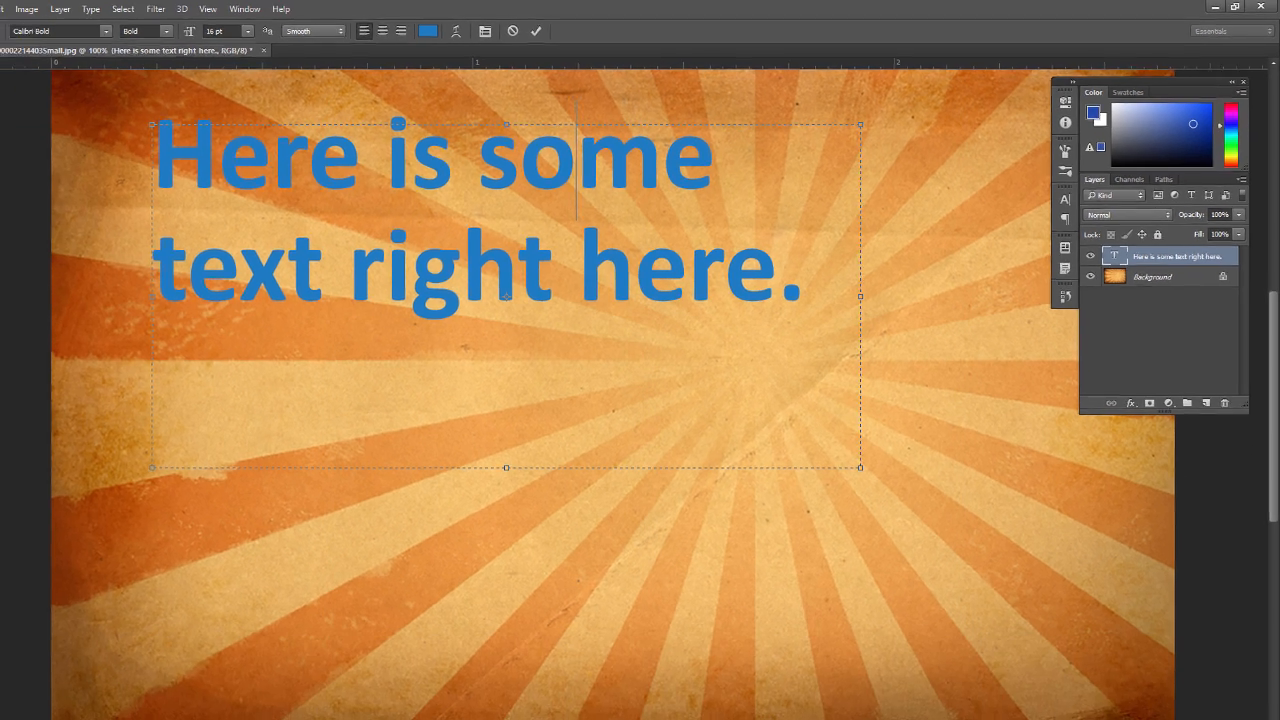
left_click(13, 67)
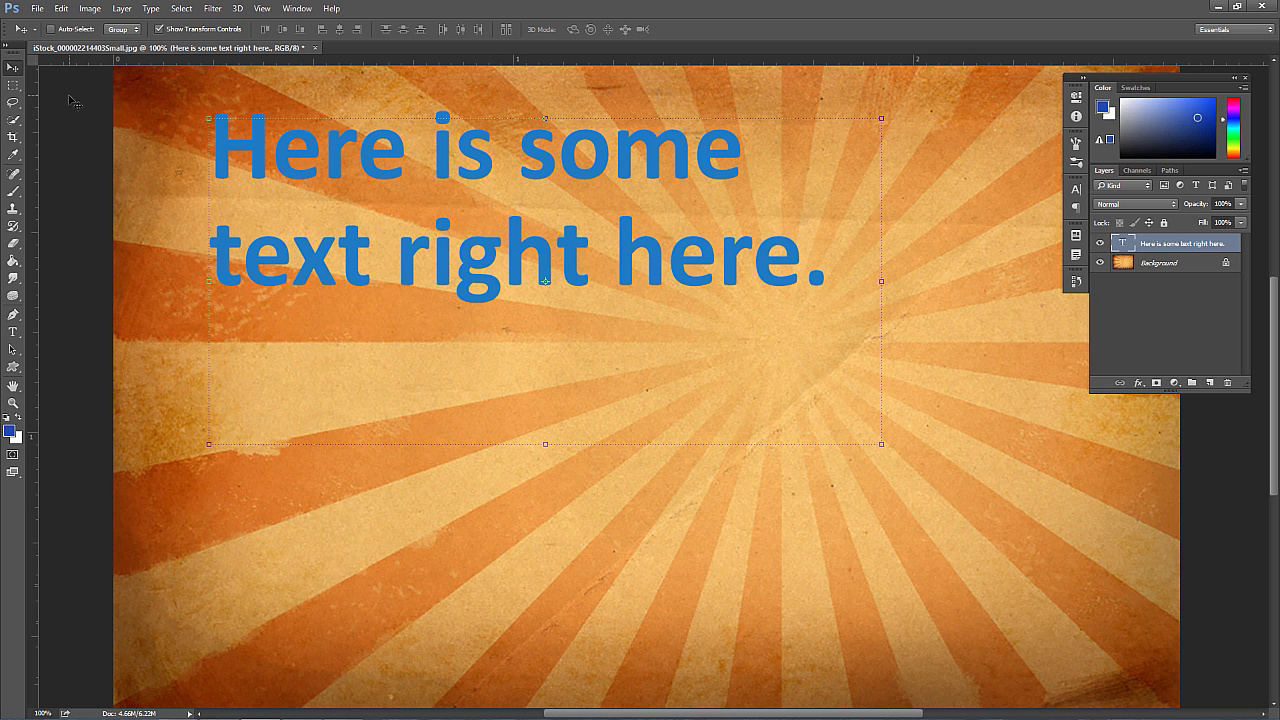
left_click(13, 331)
left_click(432, 198)
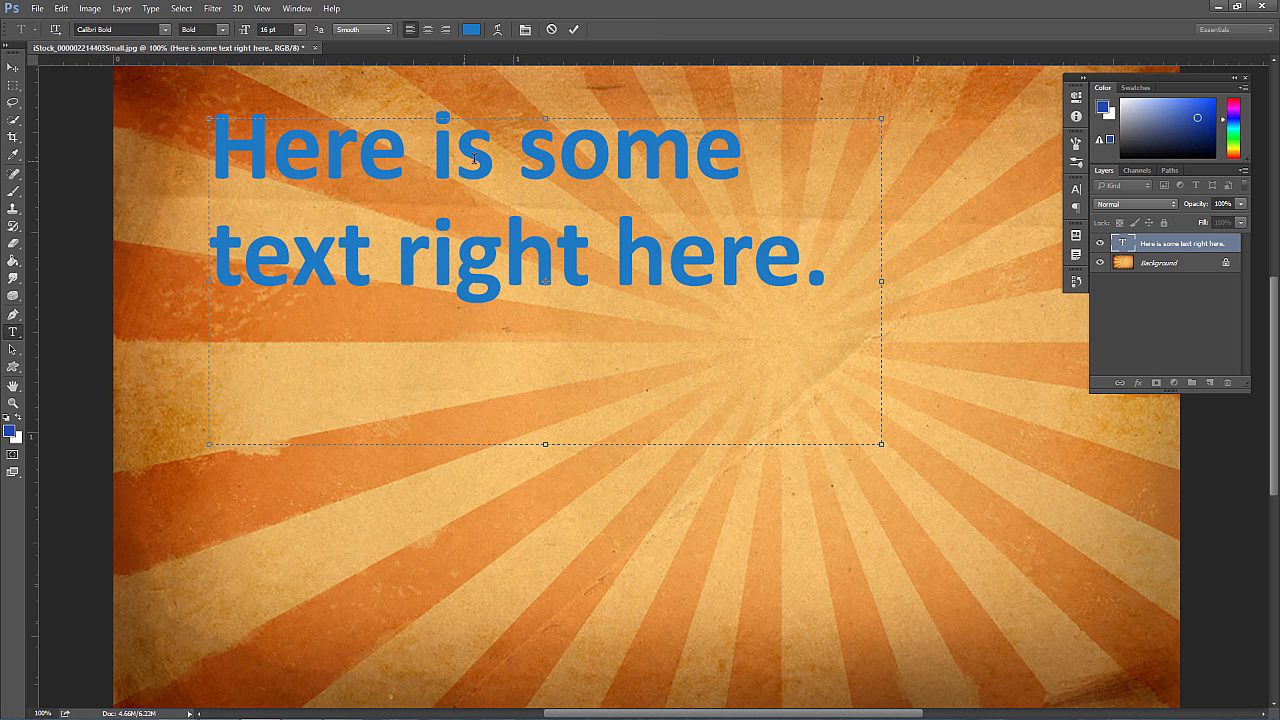
left_click(574, 30)
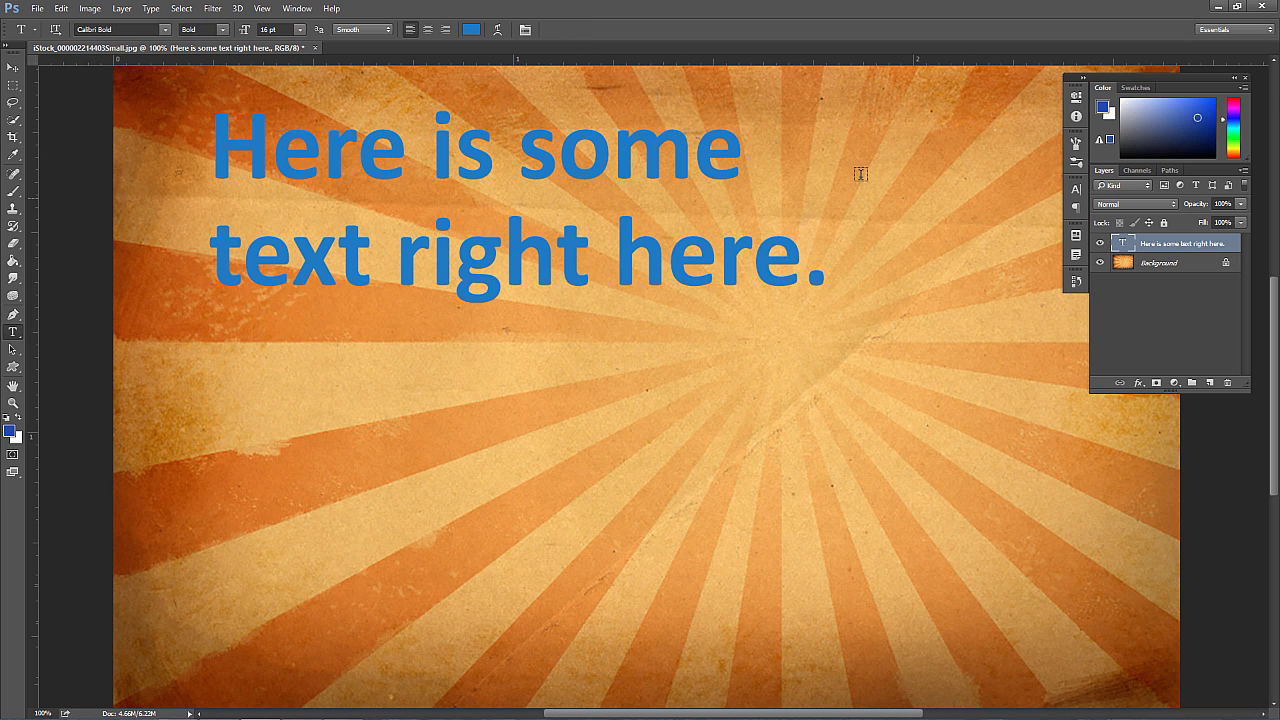
Reopen the text for editing, select "ere is s" in the first line and deselect it.
left_click(373, 174)
left_click_drag(558, 160, 266, 161)
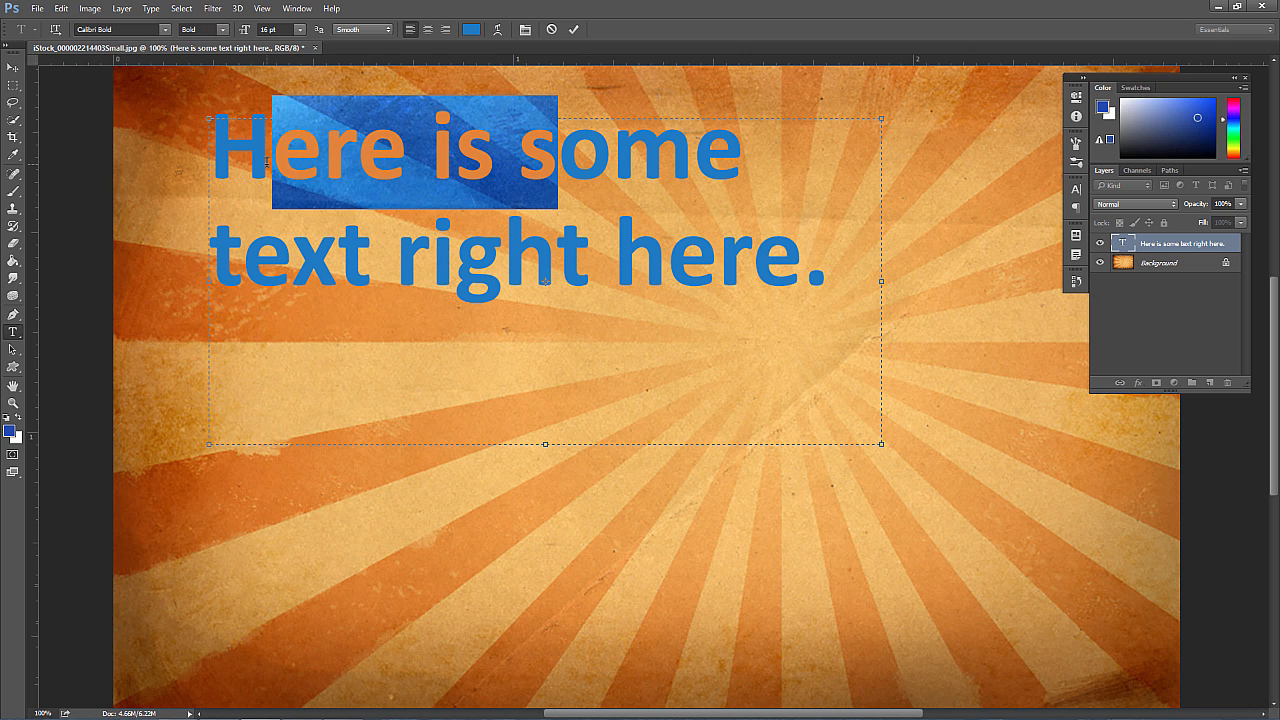
left_click(677, 210)
Add a line reading "sdfgsdfg" after "right here.", delete it again and commit the text.
left_click(815, 270)
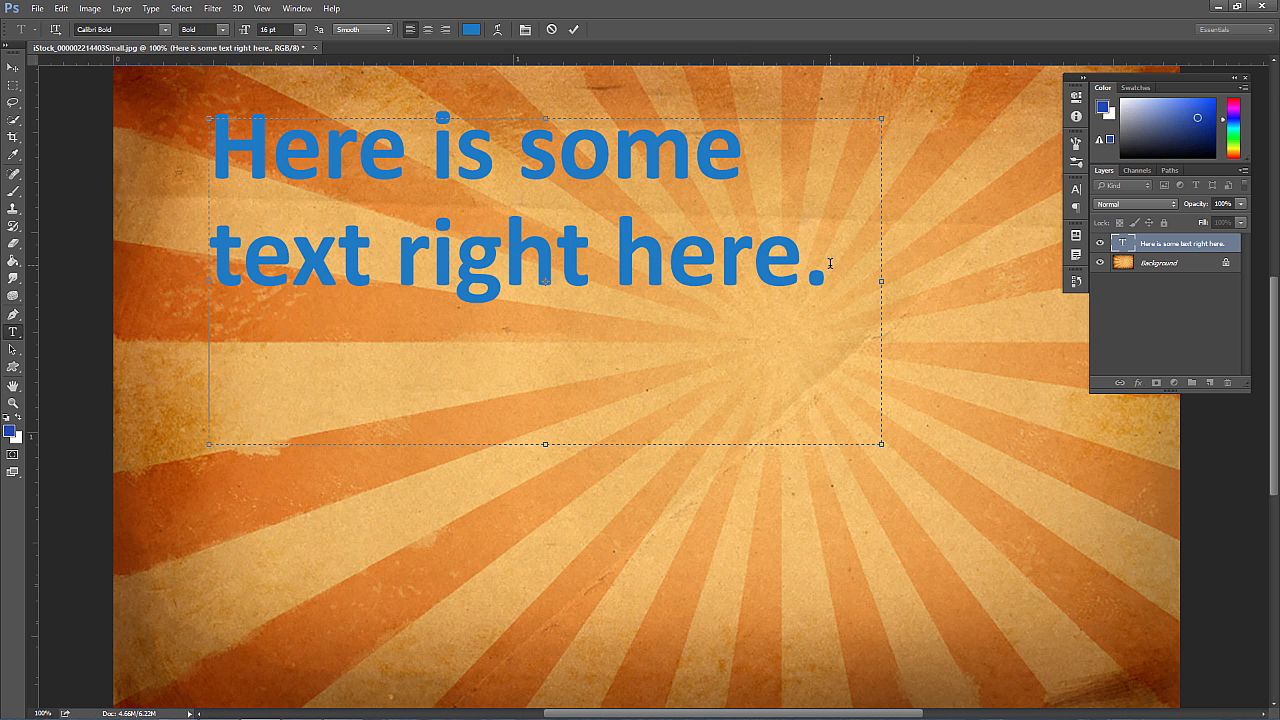
key("Return")
type("sdfgsdfg")
key("BackSpace")
key("BackSpace")
key("BackSpace")
key("BackSpace")
key("BackSpace")
key("BackSpace")
key("BackSpace")
key("BackSpace")
key("BackSpace")
key("ctrl+Return")
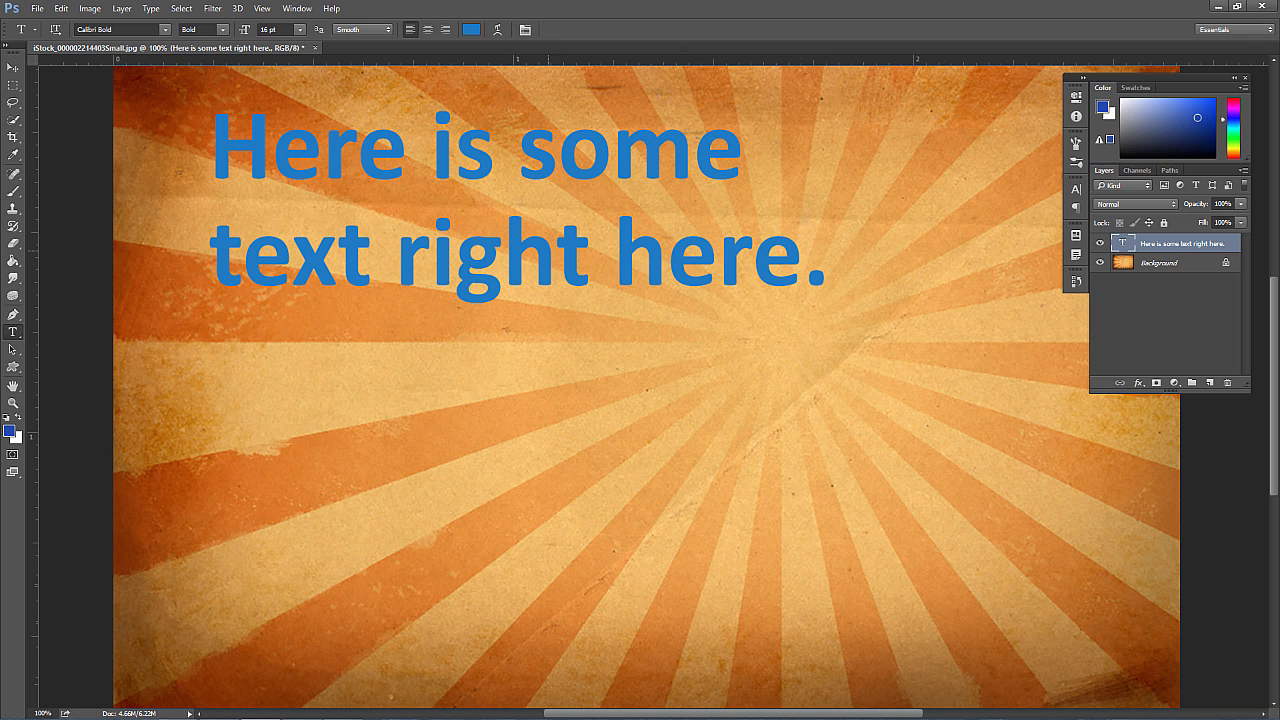
Enlarge the text box with the Move tool's transform controls to about 137% and apply the transform.
left_click(418, 190)
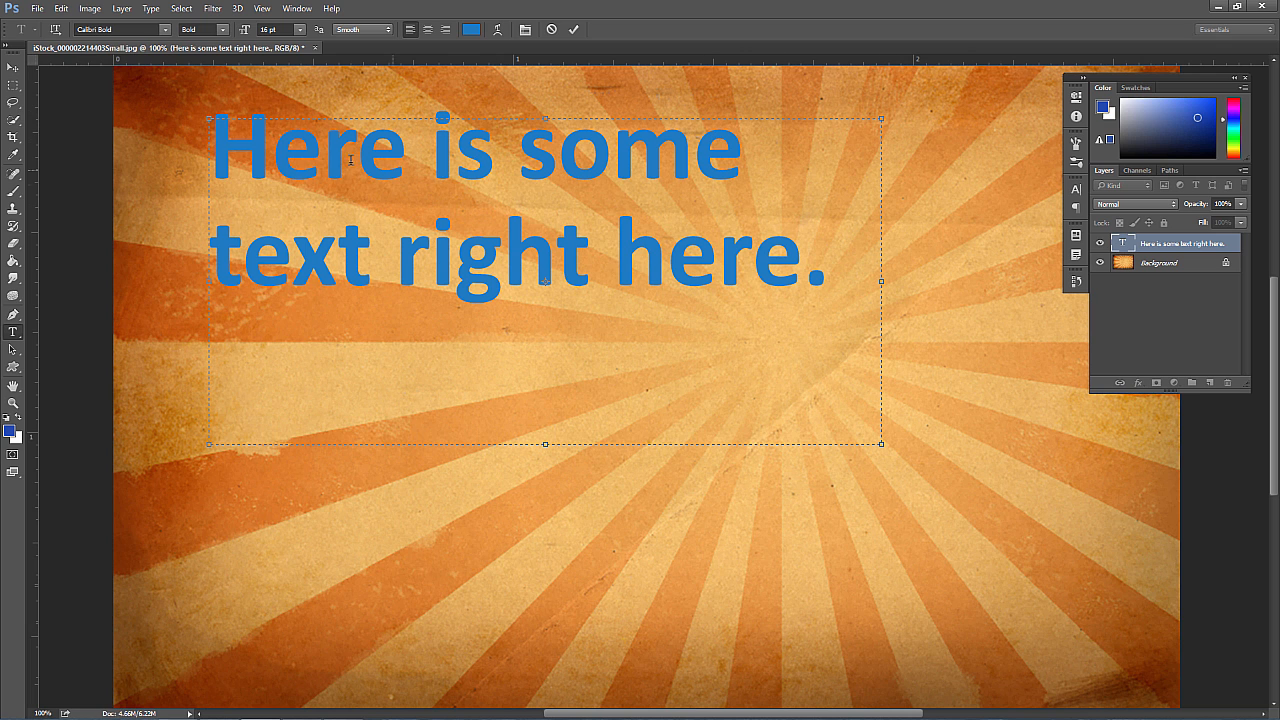
left_click(13, 66)
left_click(883, 447)
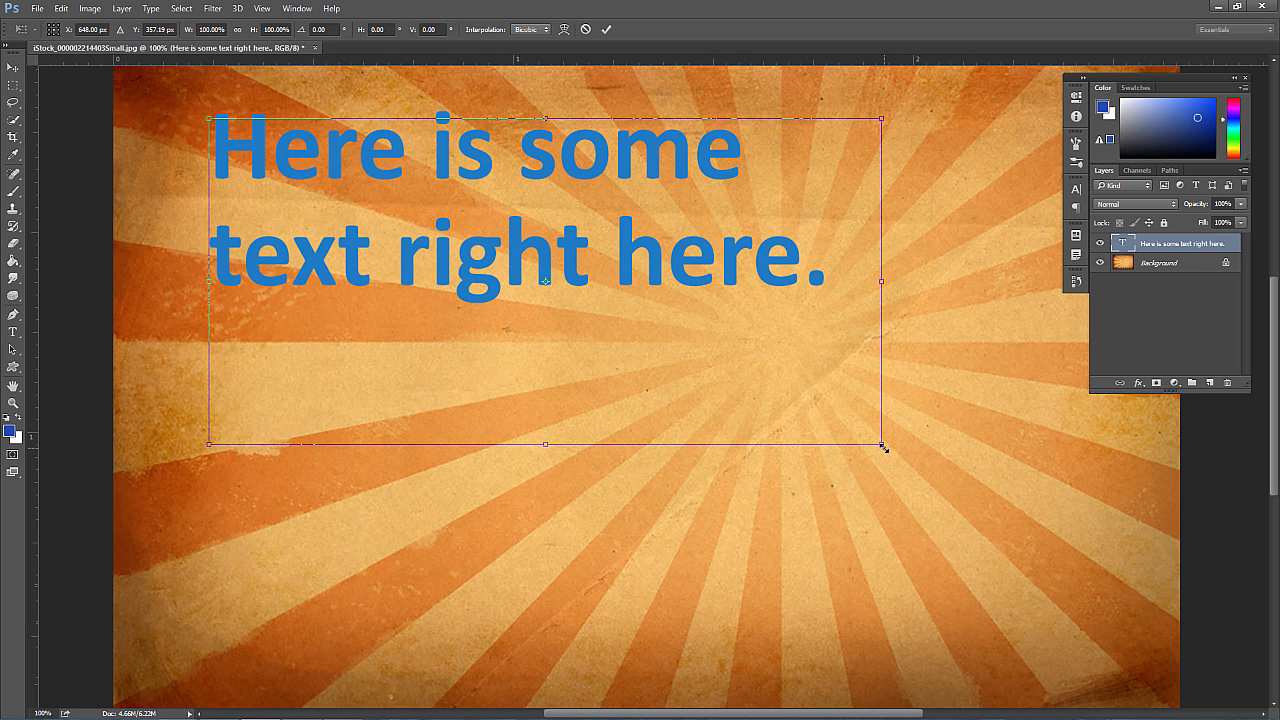
left_click_drag(889, 452, 1132, 574)
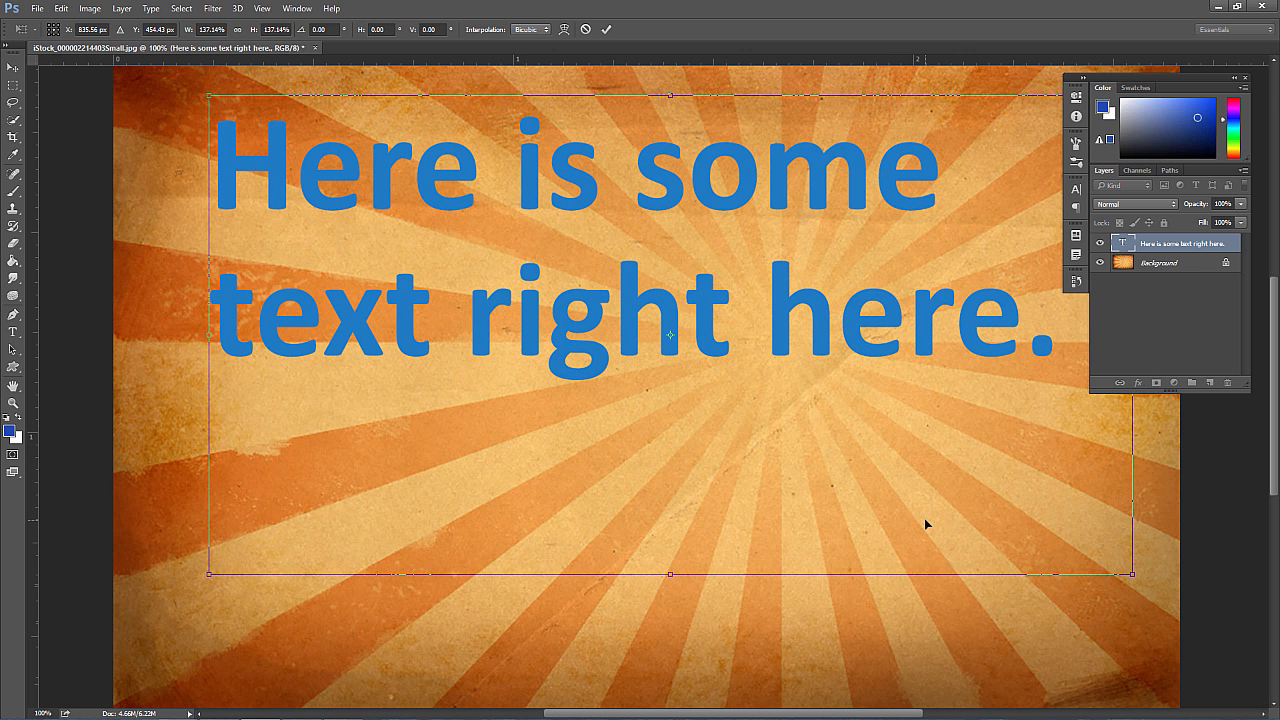
key("Return")
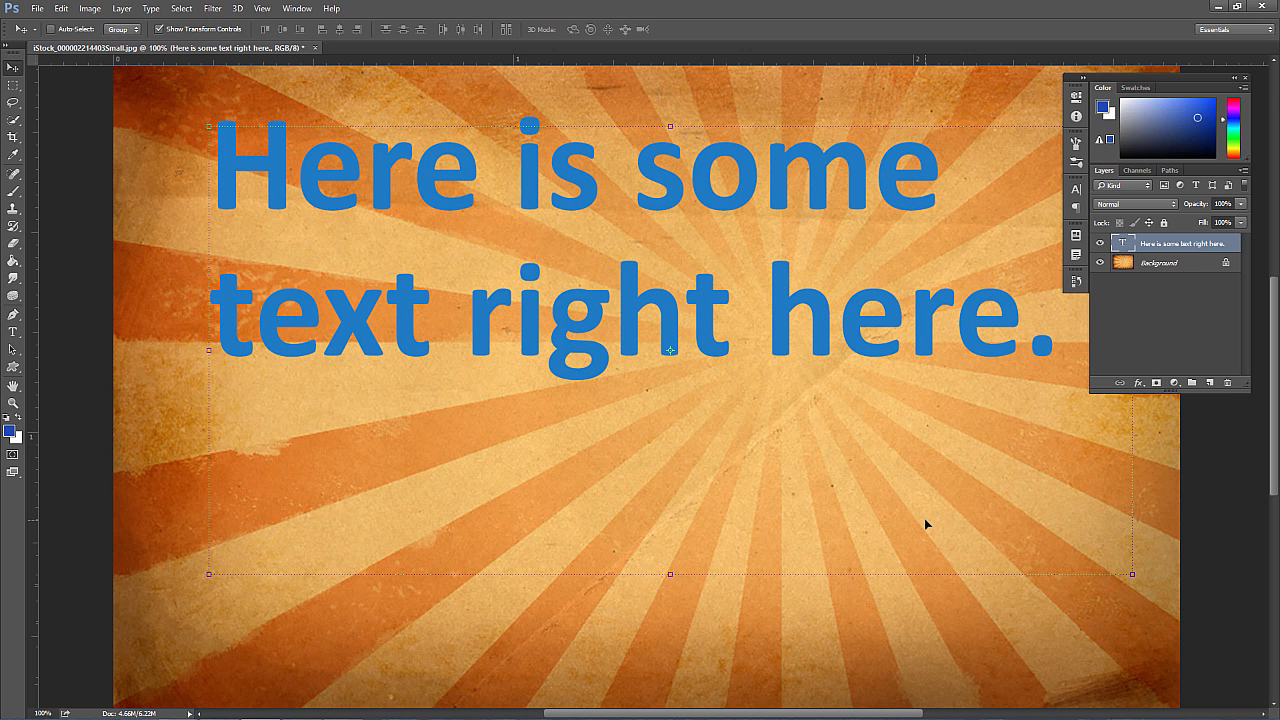
Rasterize the text layer and move the rasterized text down toward the middle of the image.
right_click(1165, 245)
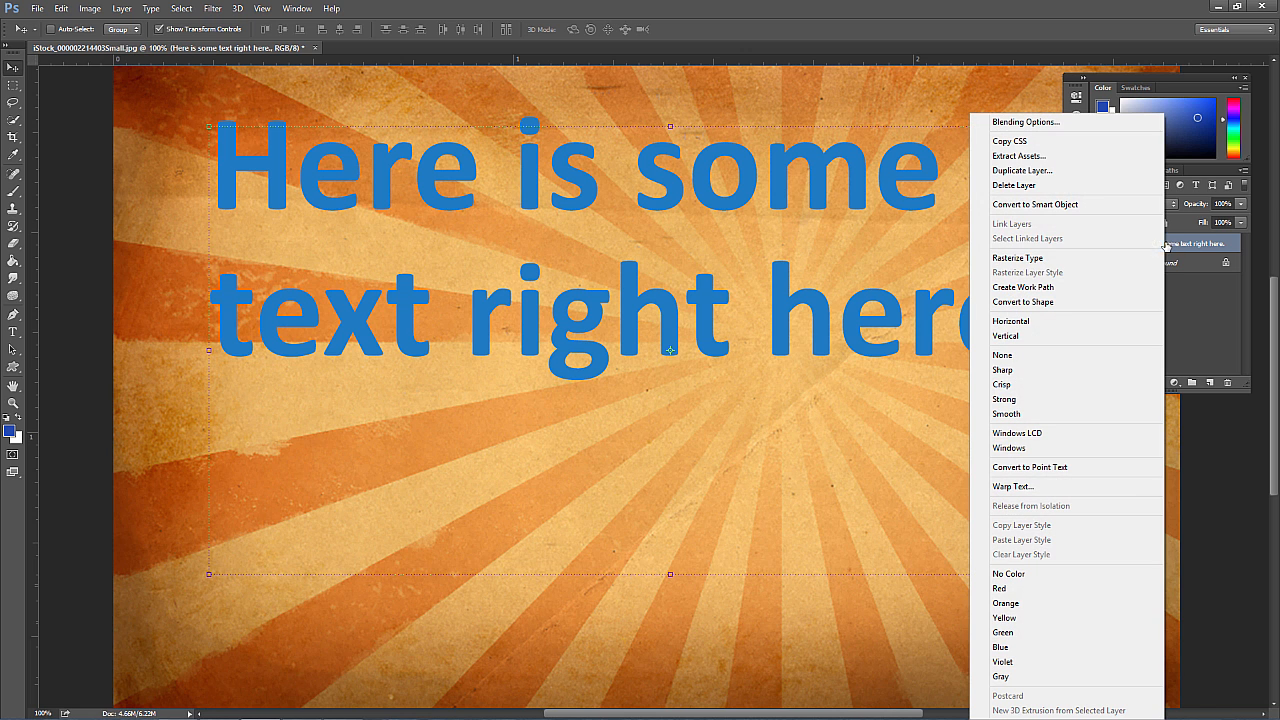
left_click(1003, 262)
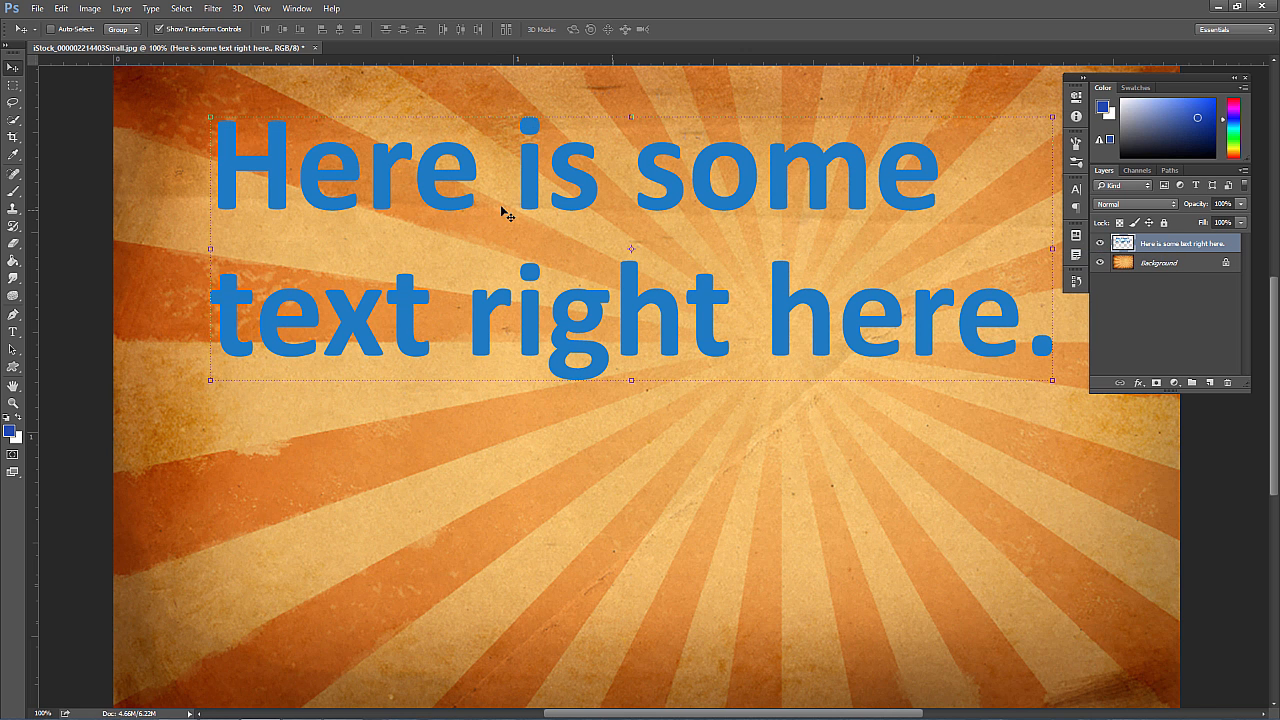
left_click_drag(457, 182, 514, 316)
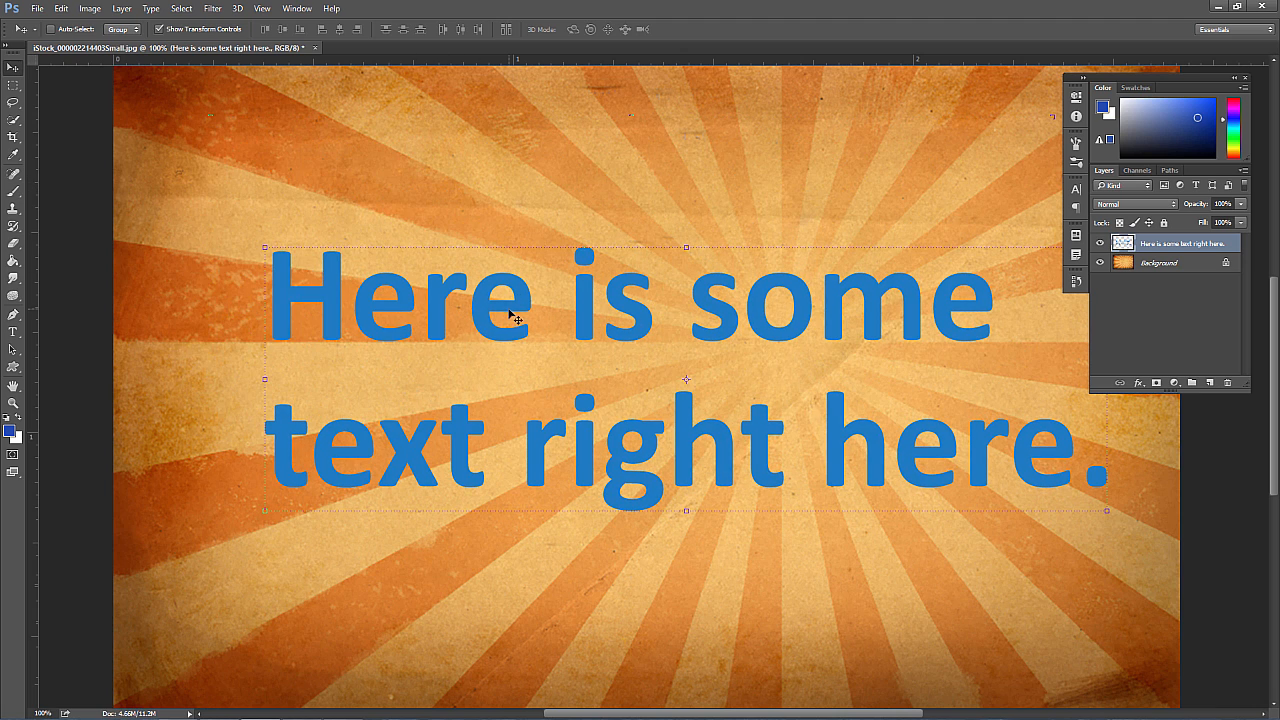
Try enlarging the rasterized text to about 148% and cancel the transform.
left_click_drag(262, 248, 131, 205)
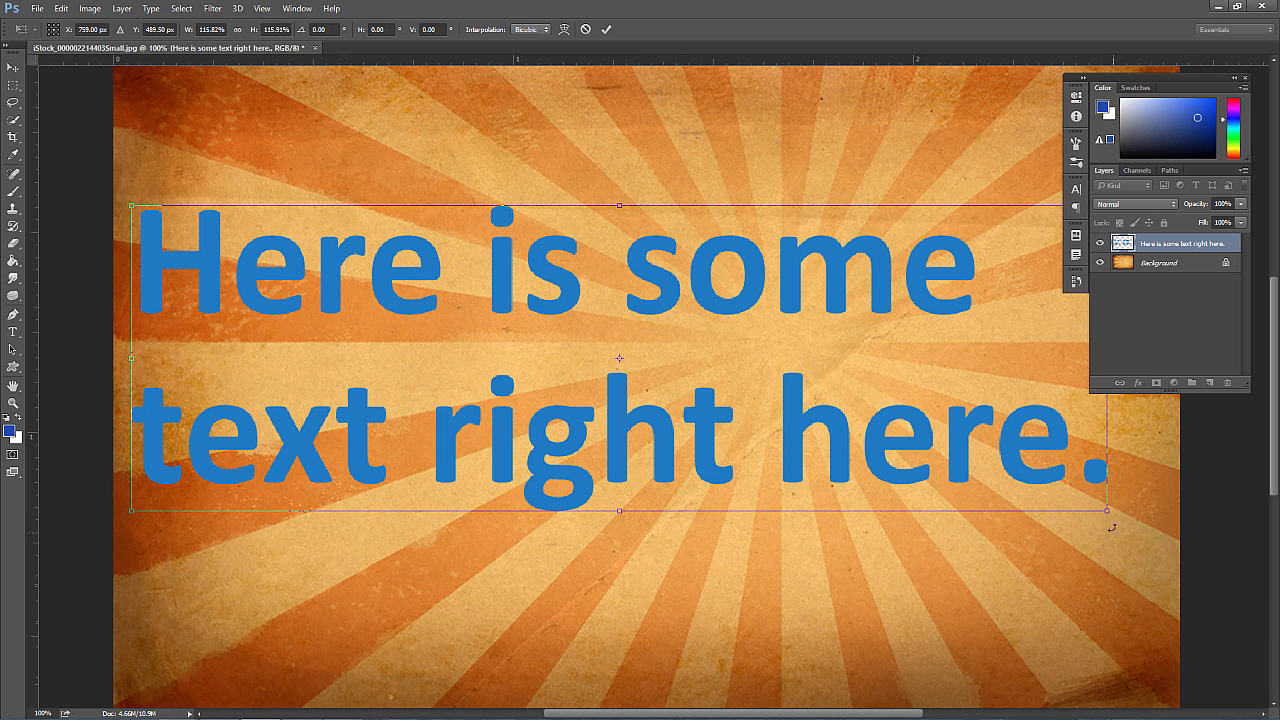
left_click_drag(1128, 522, 1244, 554)
left_click_drag(131, 204, 38, 161)
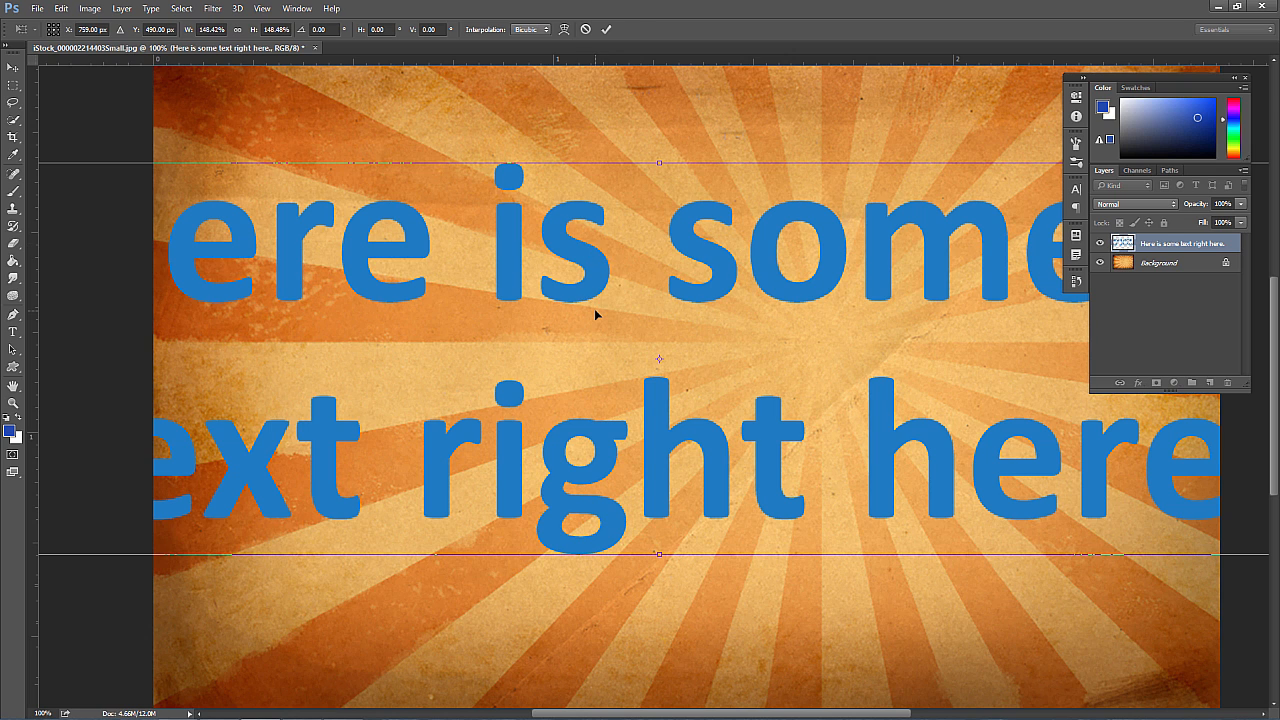
key("Escape")
key("ctrl+minus")
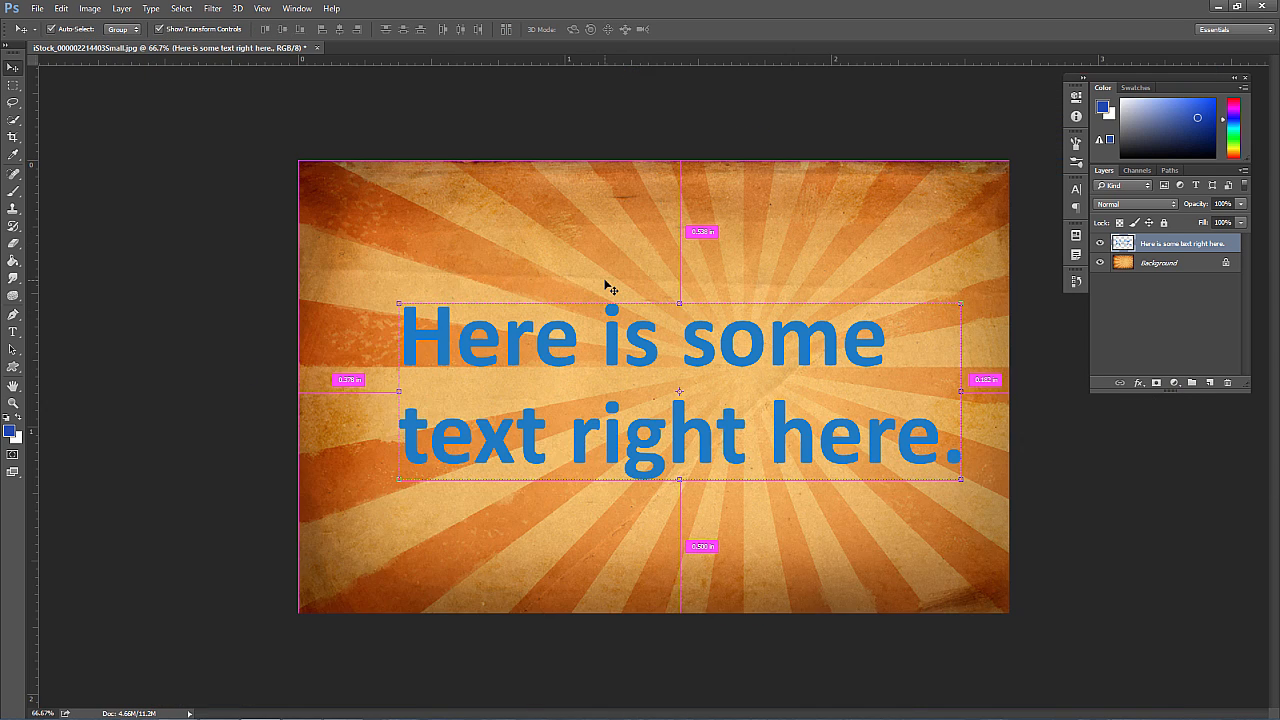
key("ctrl+plus")
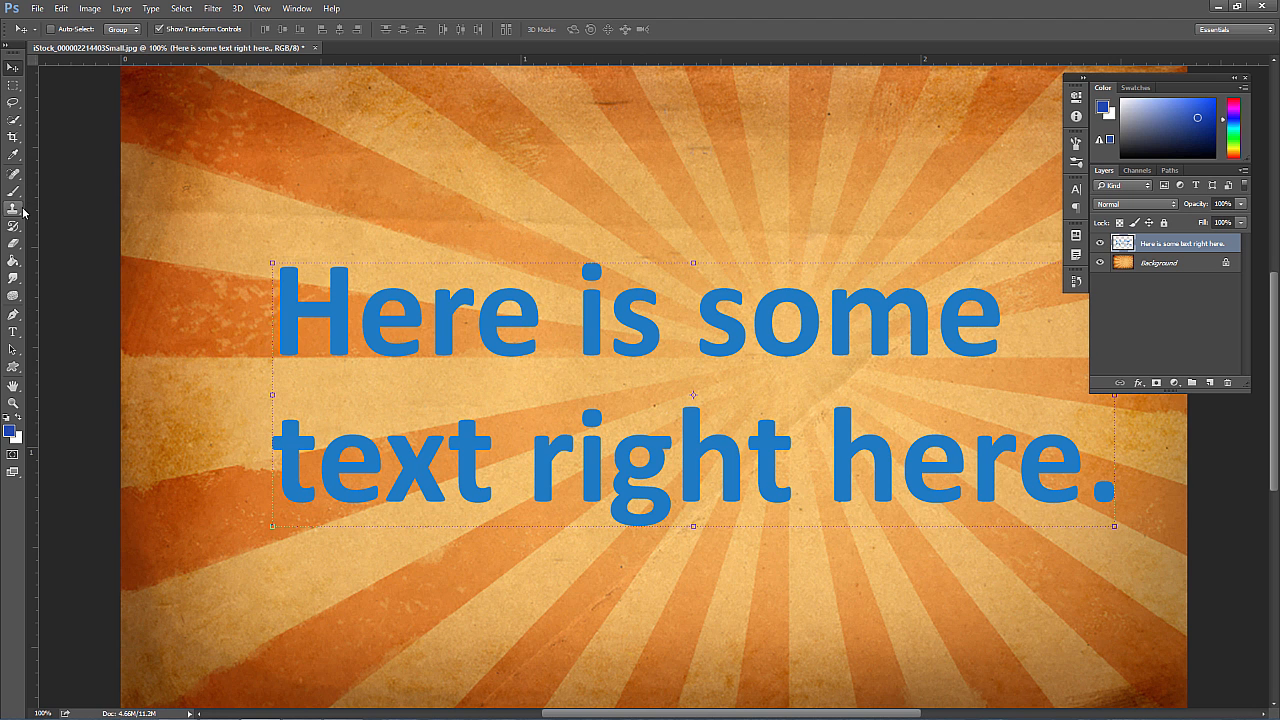
Erase the upper parts of letters in the rasterized first line with the 50 px Eraser tool.
left_click(13, 332)
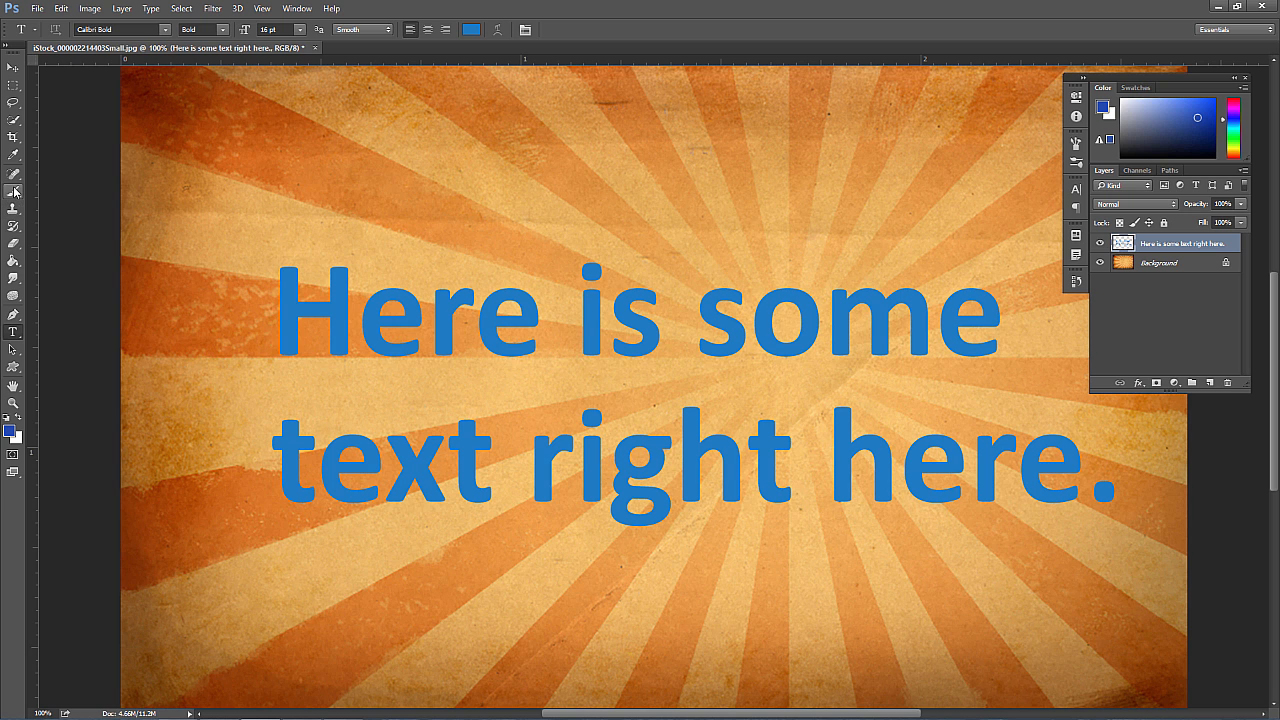
left_click(13, 243)
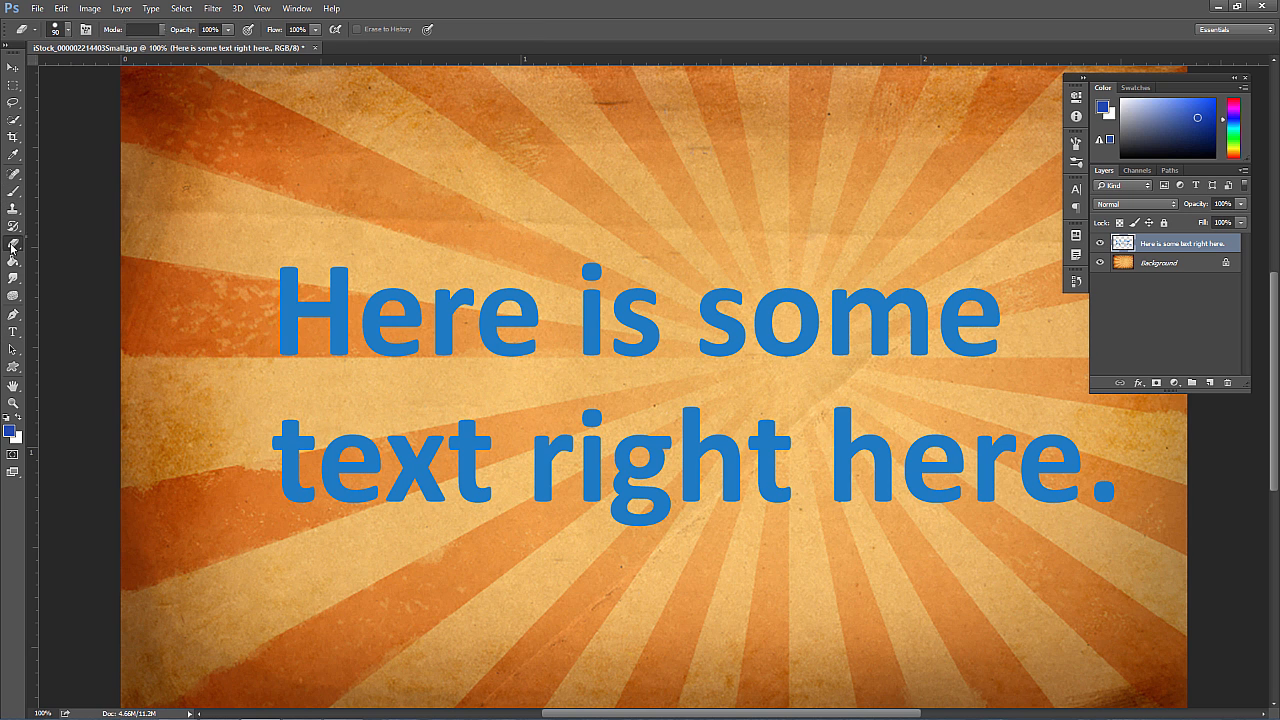
mouse_move(288, 251)
left_mouse_down()
mouse_move(251, 280)
mouse_move(351, 235)
mouse_move(300, 268)
left_mouse_up()
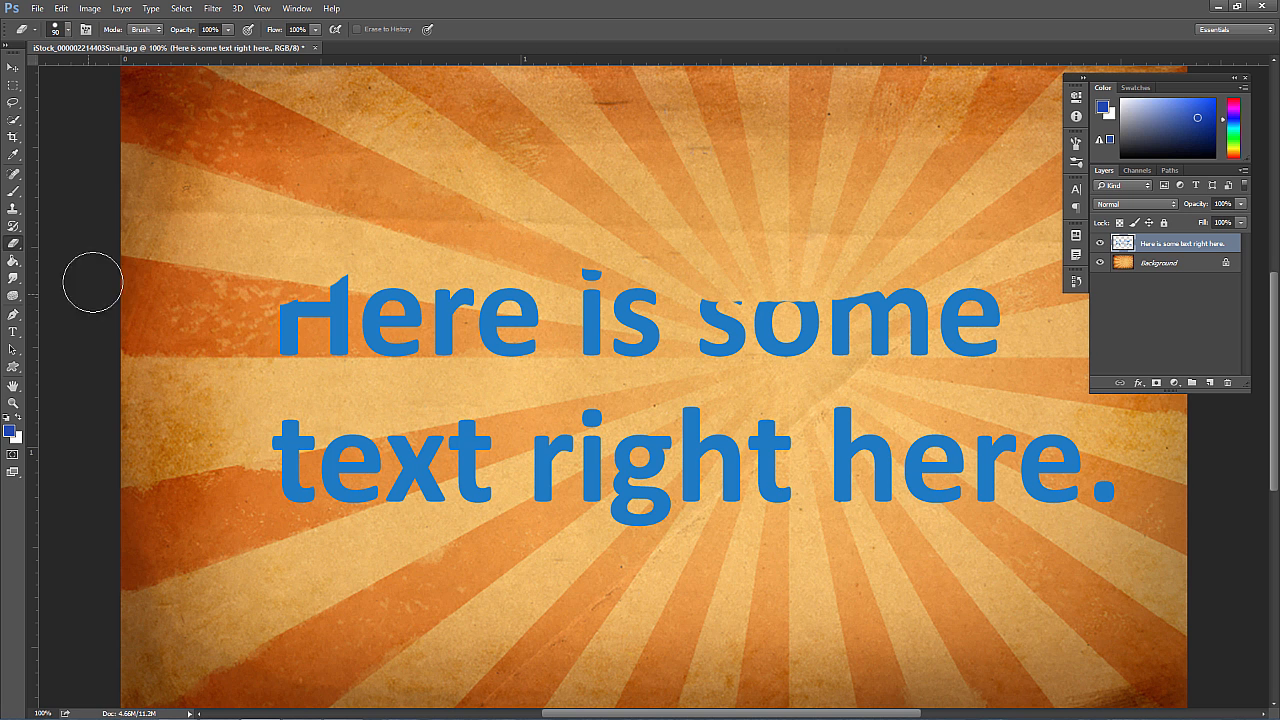
Add a new text layer reading "Text" above the erased line and commit it by switching to the Eraser tool.
left_click(13, 331)
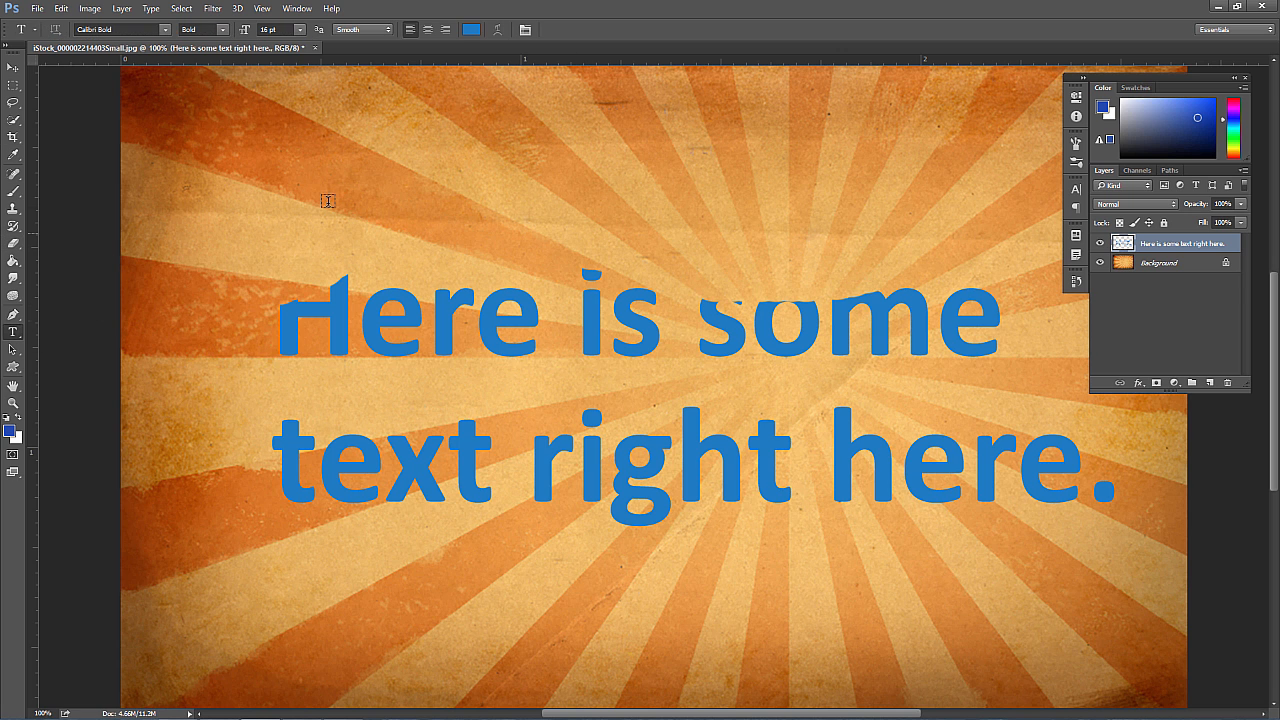
left_click(357, 190)
type("Text")
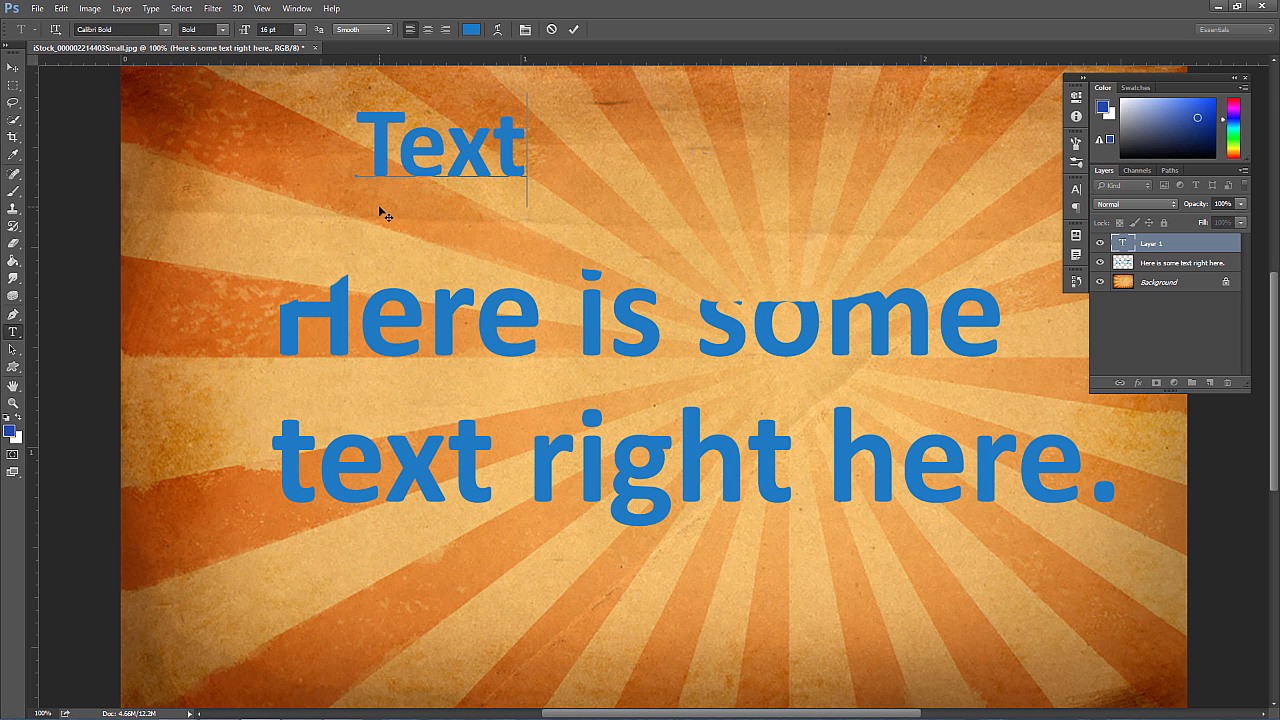
left_click(13, 243)
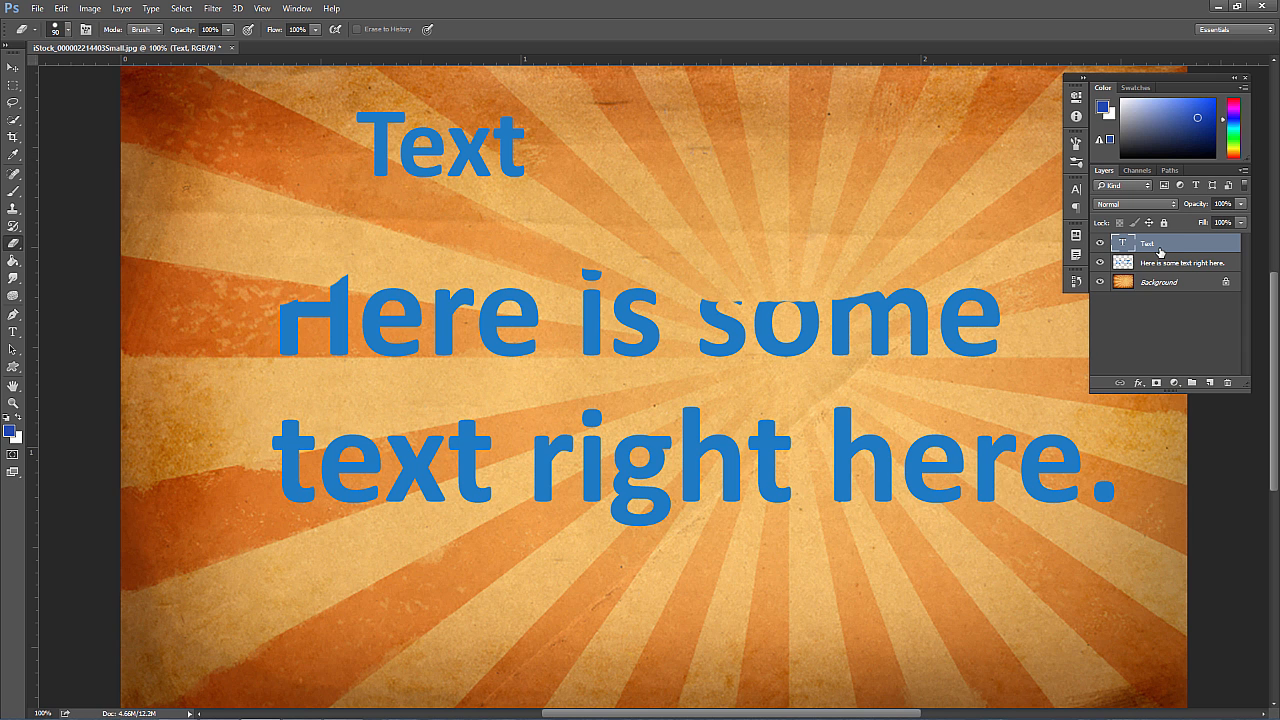
Delete the "Text" layer and the rasterized "Here is some text right here." layer.
left_click_drag(1124, 243, 1228, 382)
left_click_drag(1116, 241, 1227, 383)
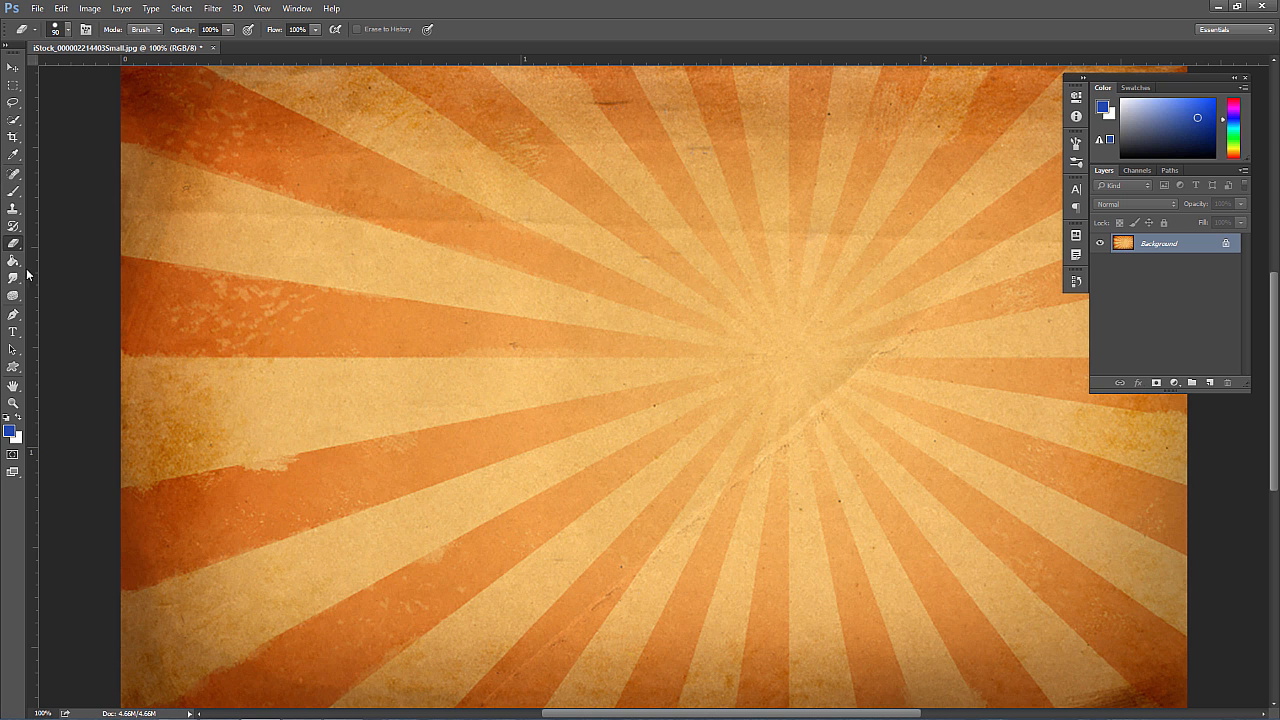
Draw a text box across the middle of the image with the Vertical Type tool and enter "This is seom texty".
left_click(13, 332)
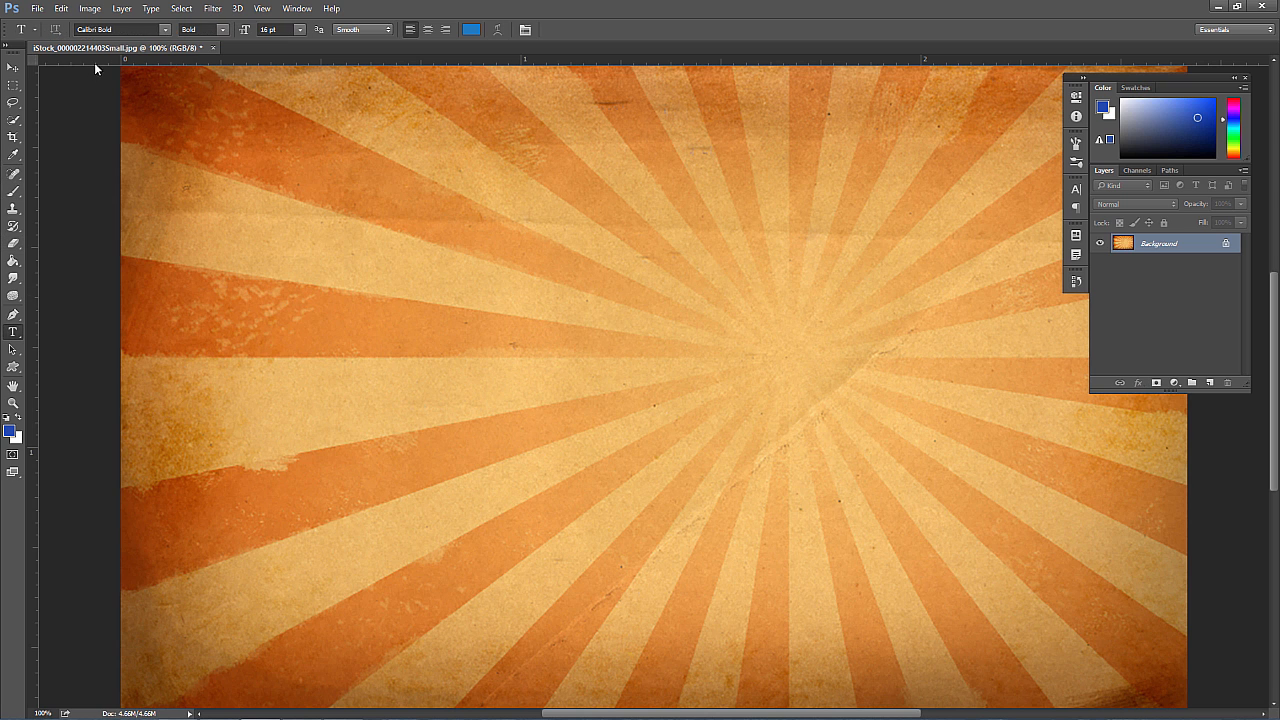
left_click(9, 333)
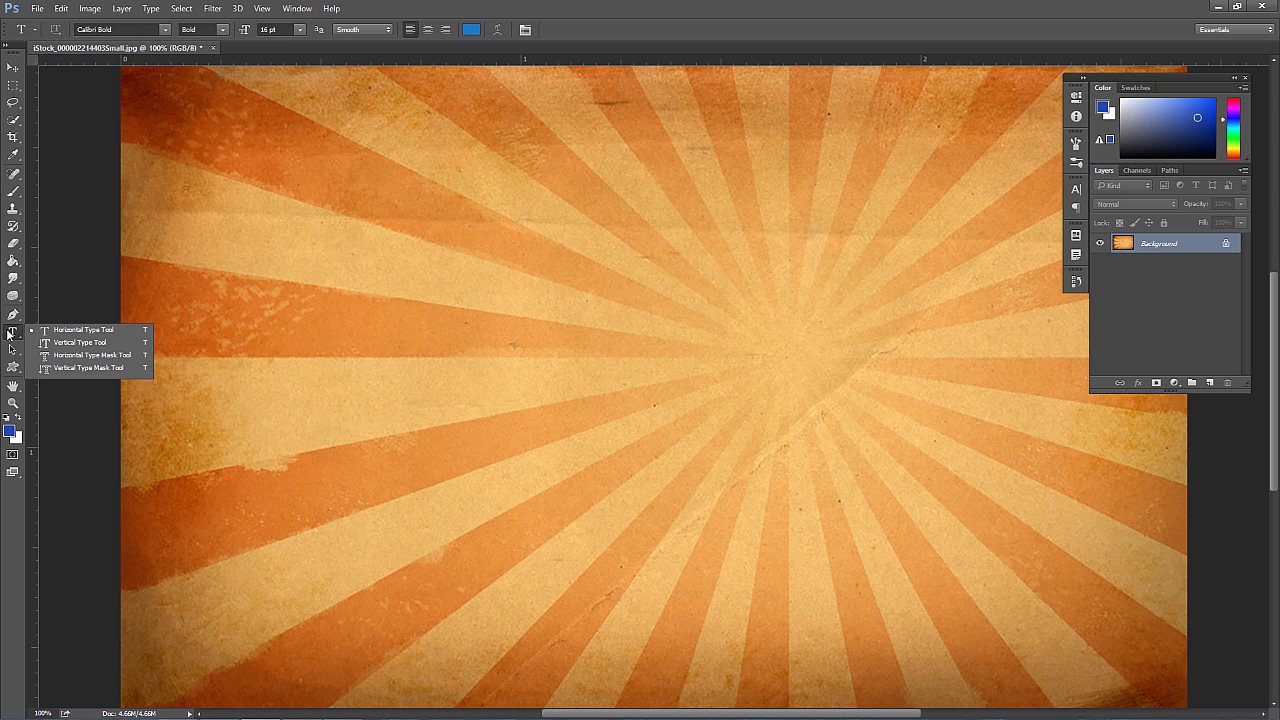
left_click(76, 347)
left_click_drag(334, 177, 869, 541)
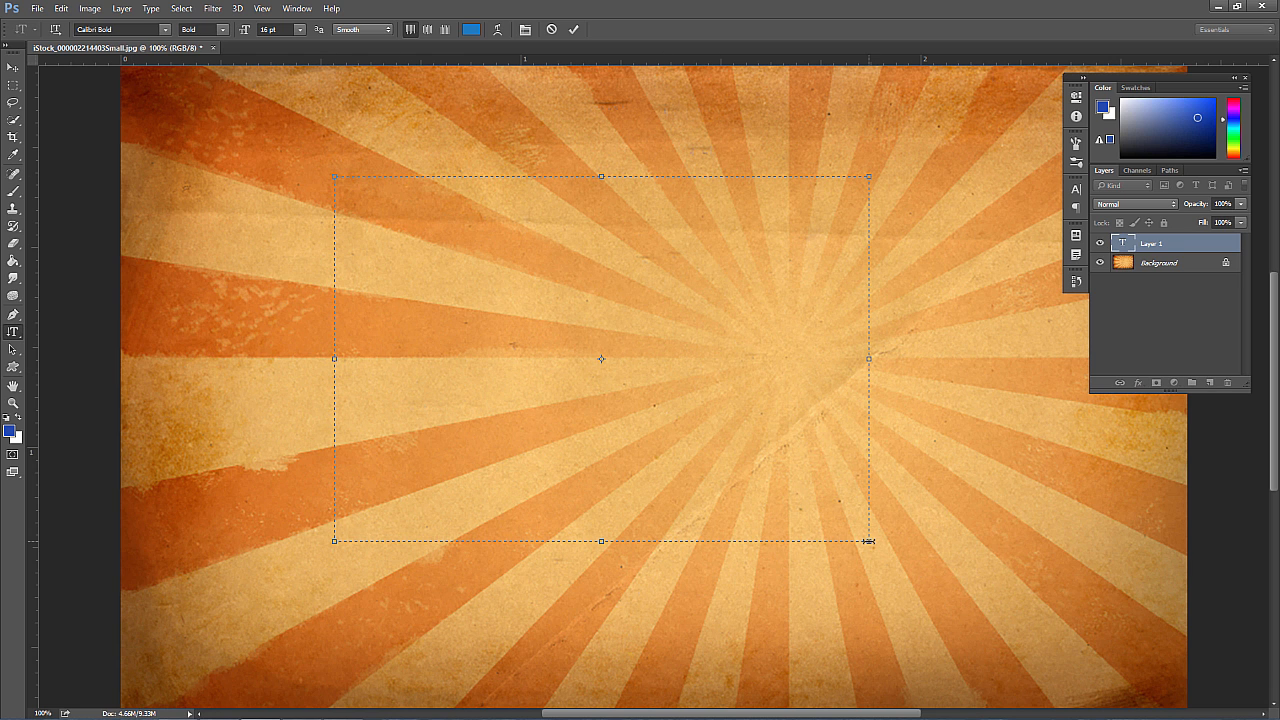
type("This is seo")
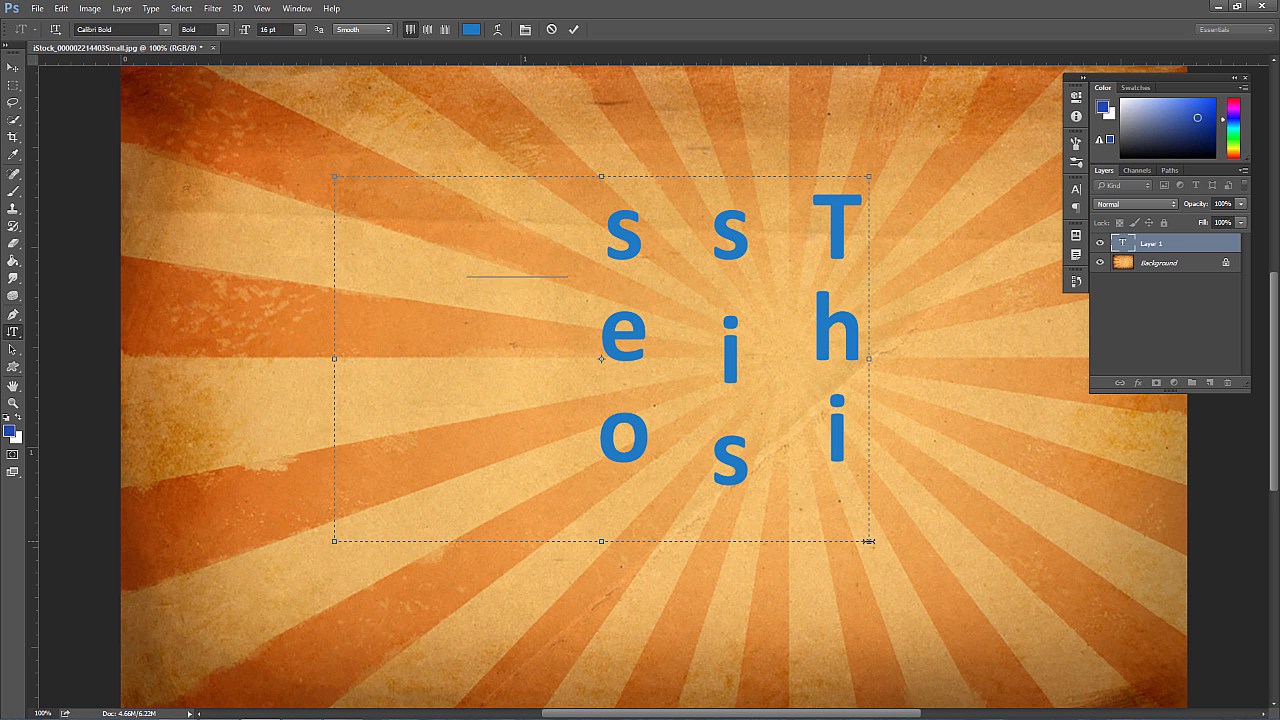
type("m tex")
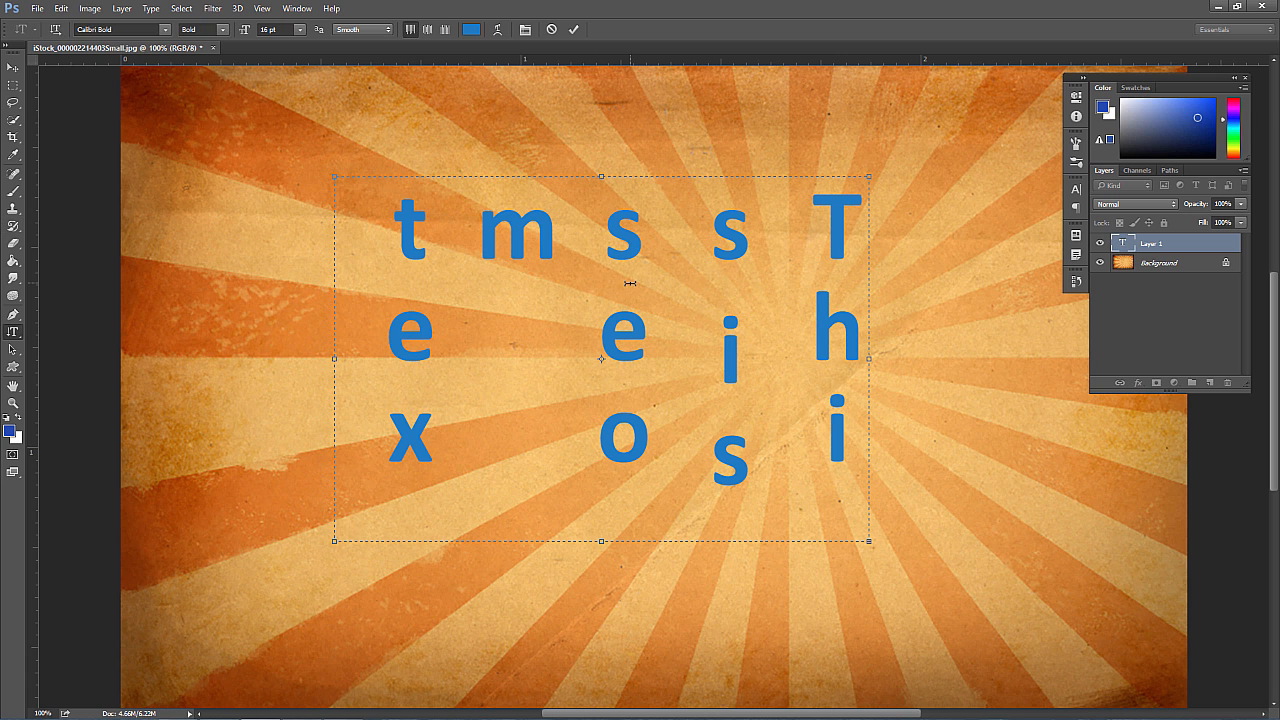
Switch the text orientation to horizontal and correct the wording to "This is some text.".
left_click(54, 31)
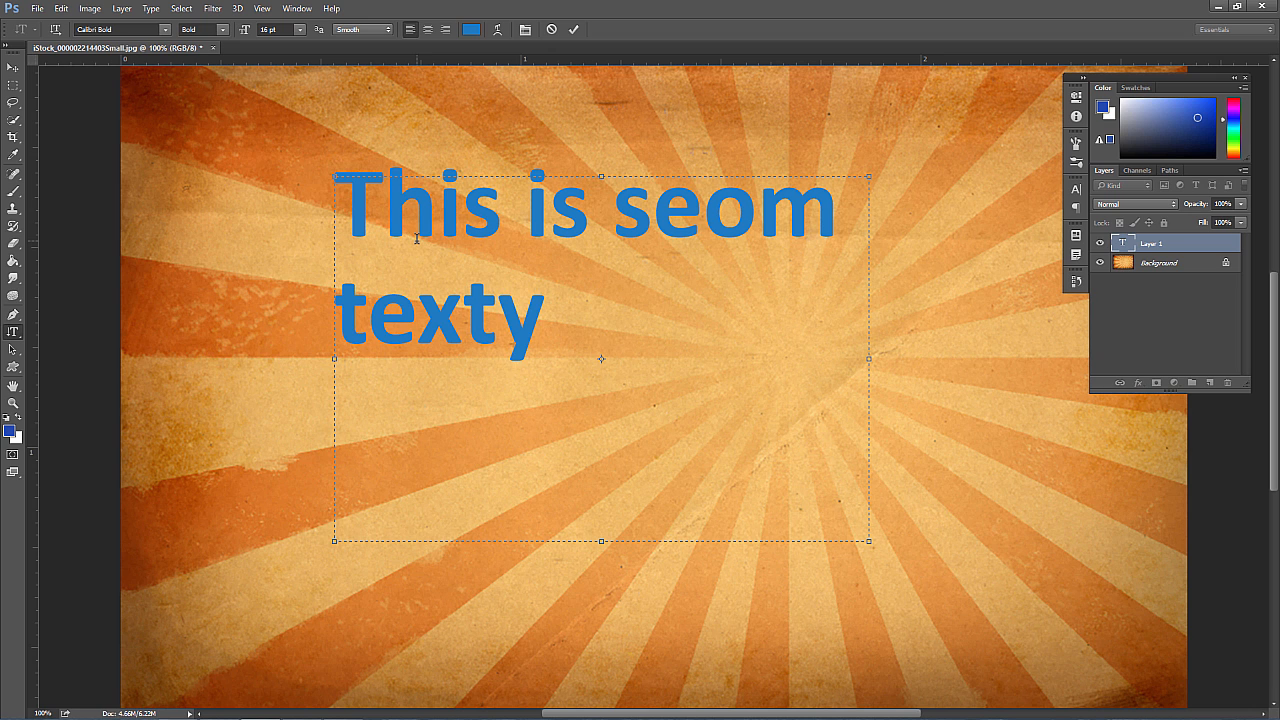
key("BackSpace")
key("BackSpace")
key("BackSpace")
key("BackSpace")
key("BackSpace")
key("BackSpace")
key("BackSpace")
key("BackSpace")
key("BackSpace")
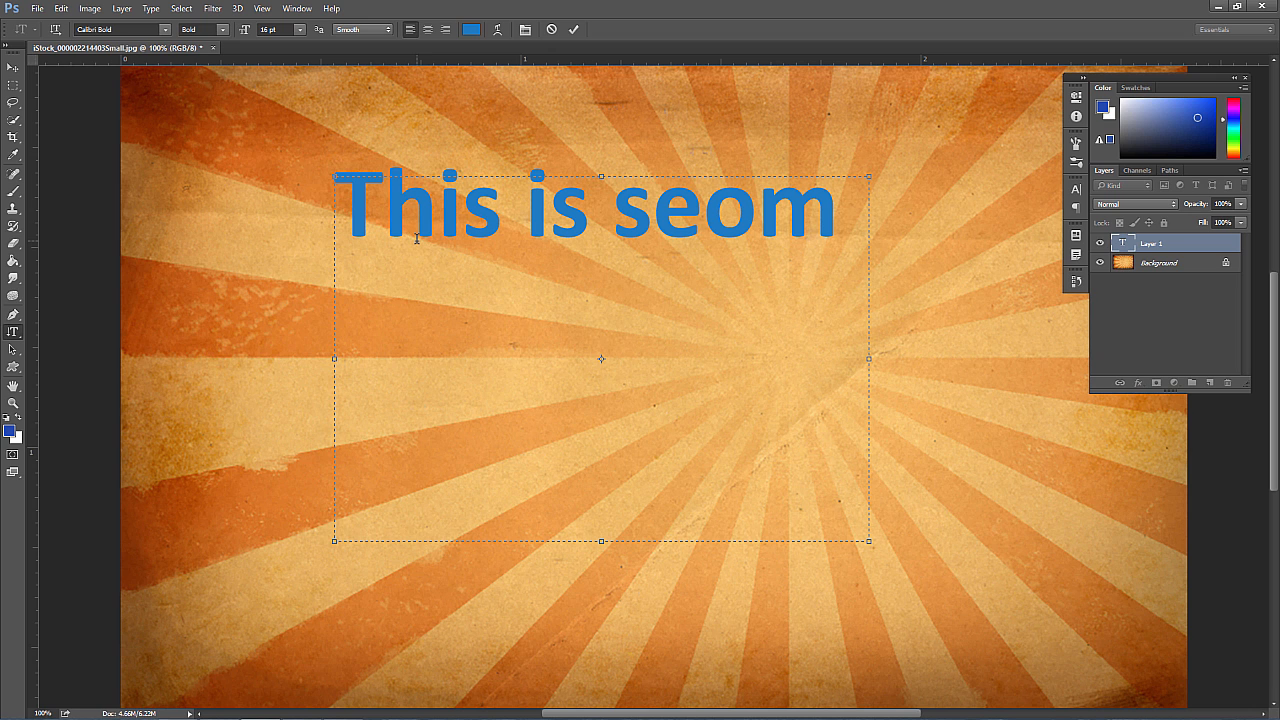
type("ome tet")
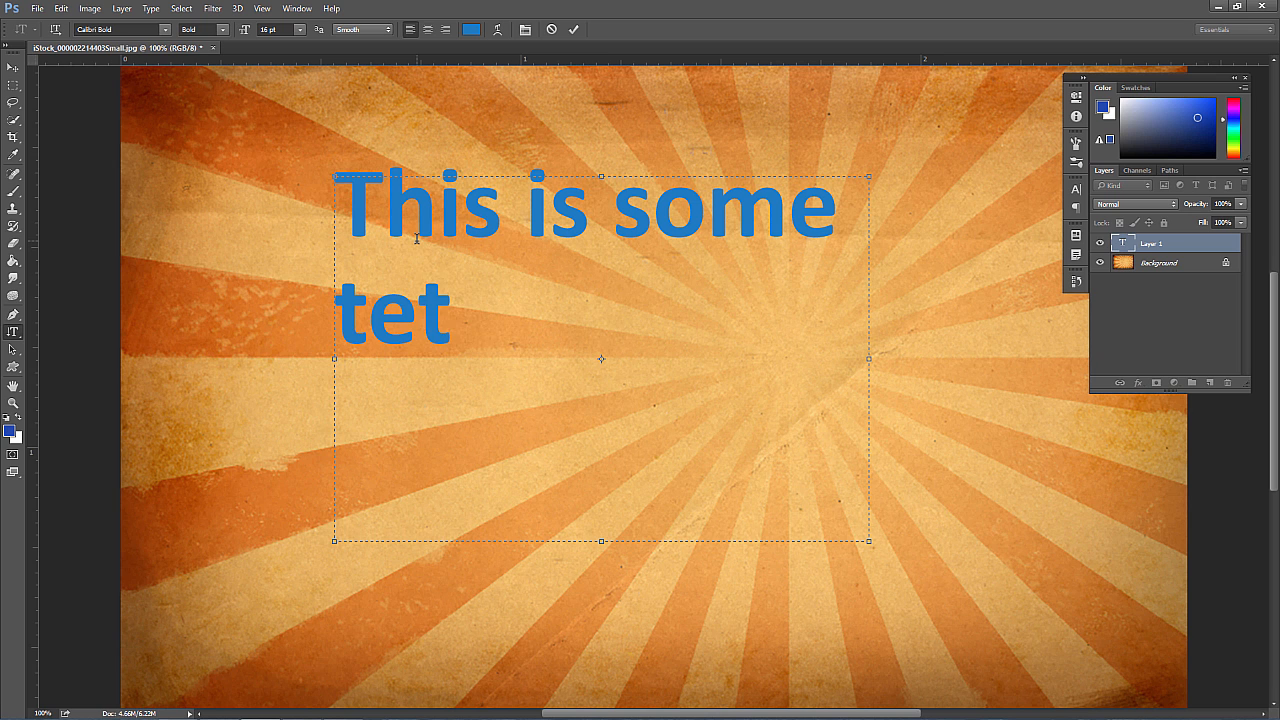
key("BackSpace")
type("xt.")
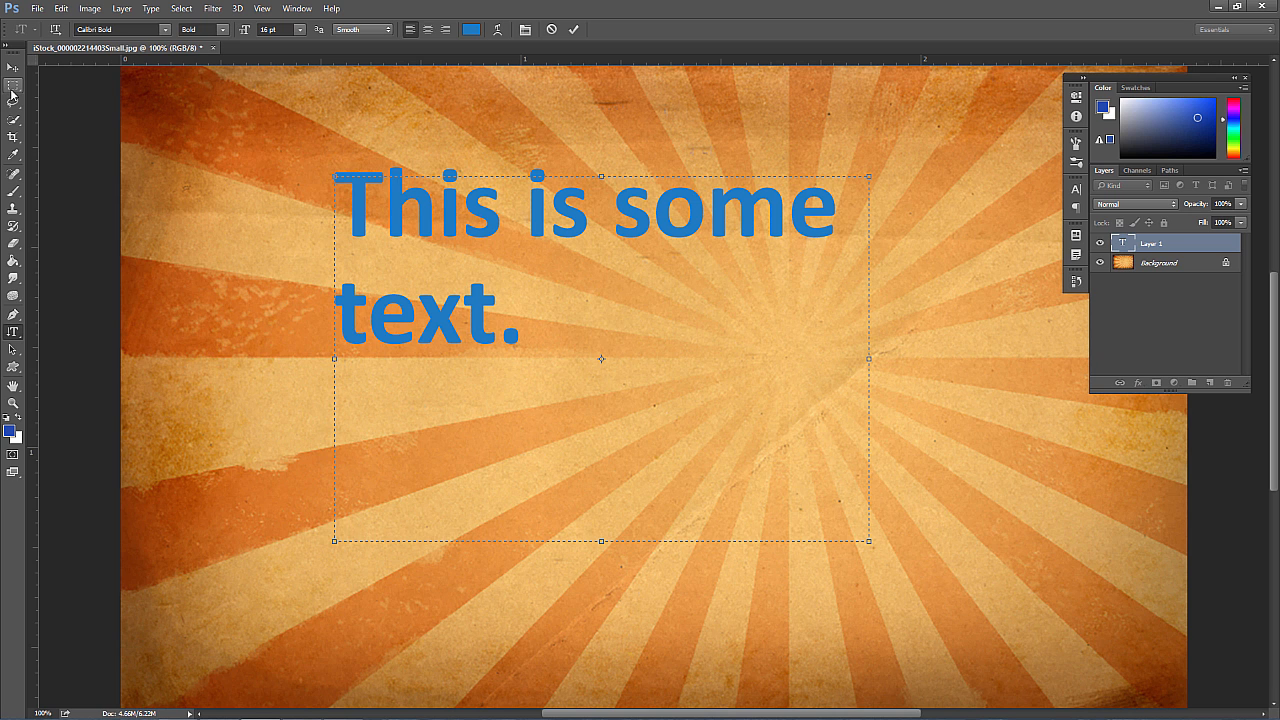
Delete the "This is some text." layer so that only the background layer is left.
left_click(13, 332)
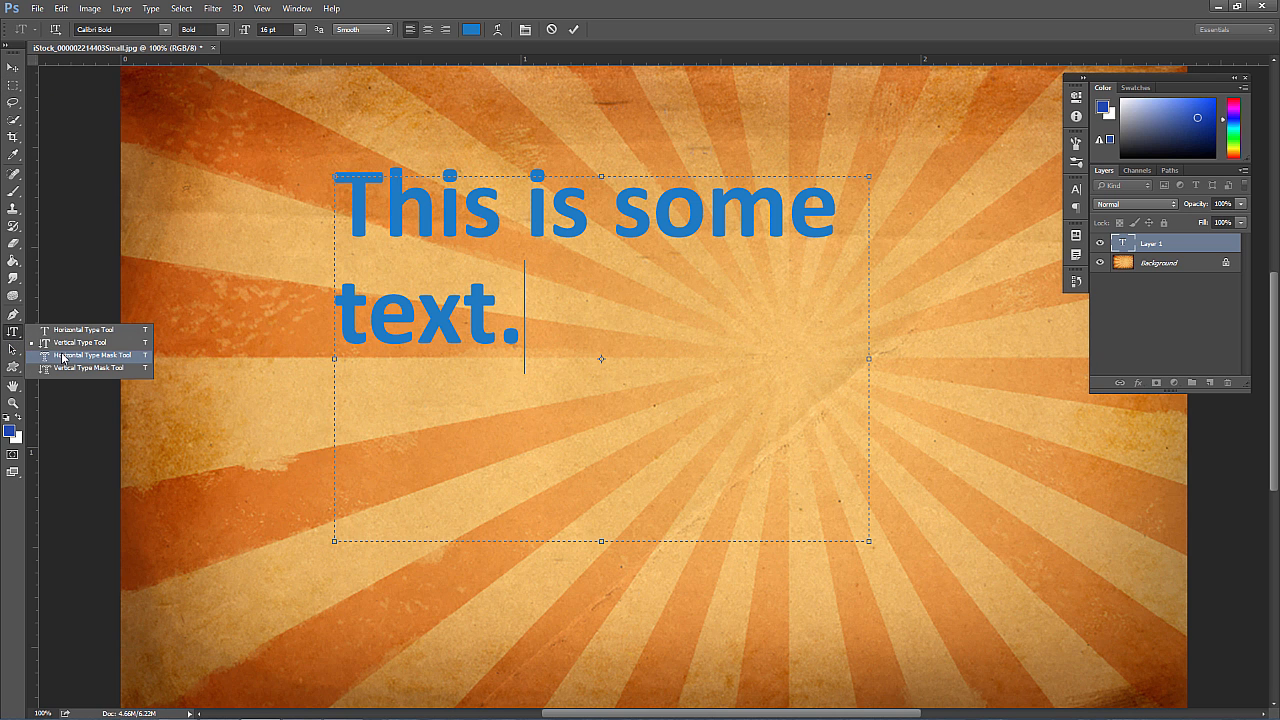
left_click(19, 76)
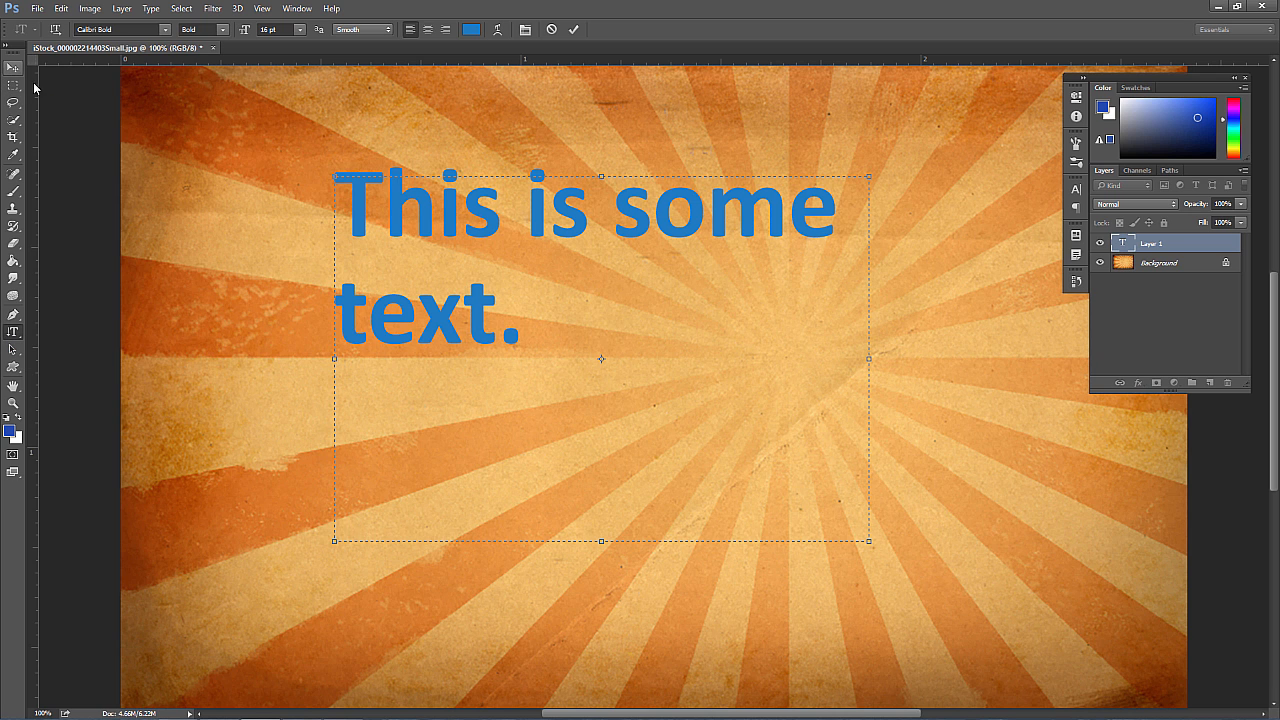
left_click_drag(1158, 250, 1219, 382)
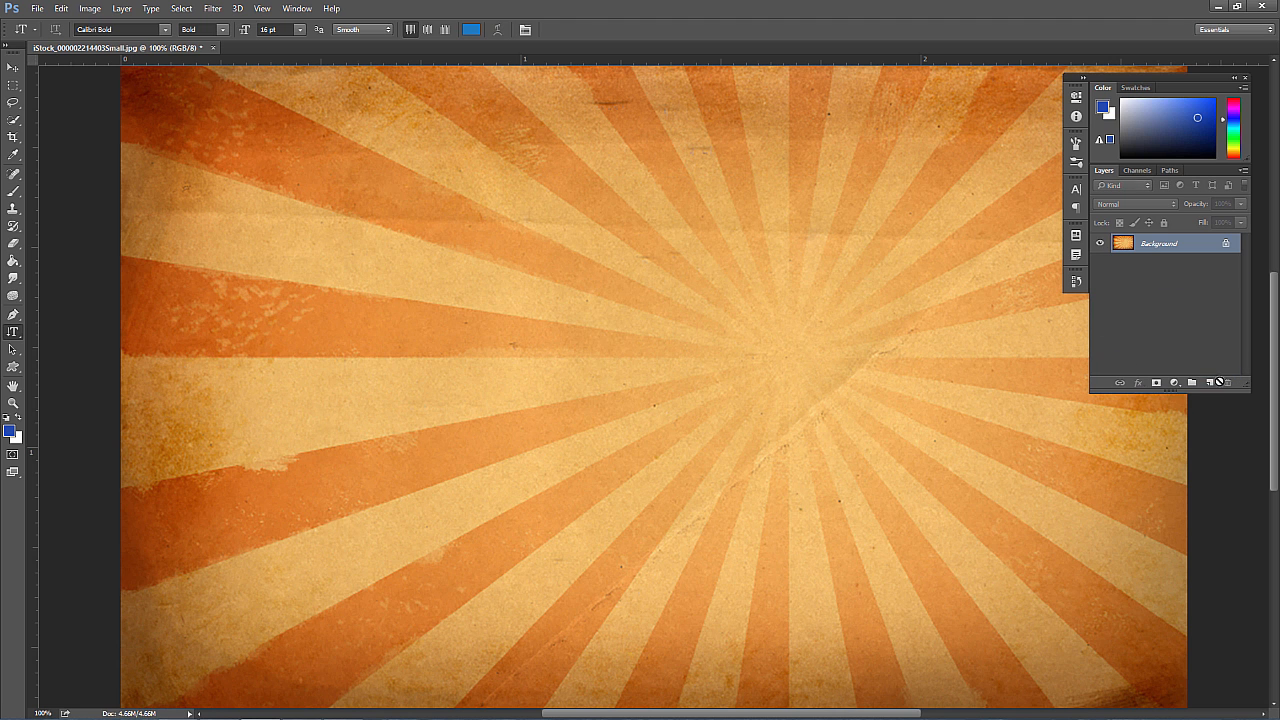
Create a selection shaped like the word "Text" on the background layer with the Horizontal Type Mask tool.
left_click(13, 332)
left_click(70, 330)
left_click(385, 244)
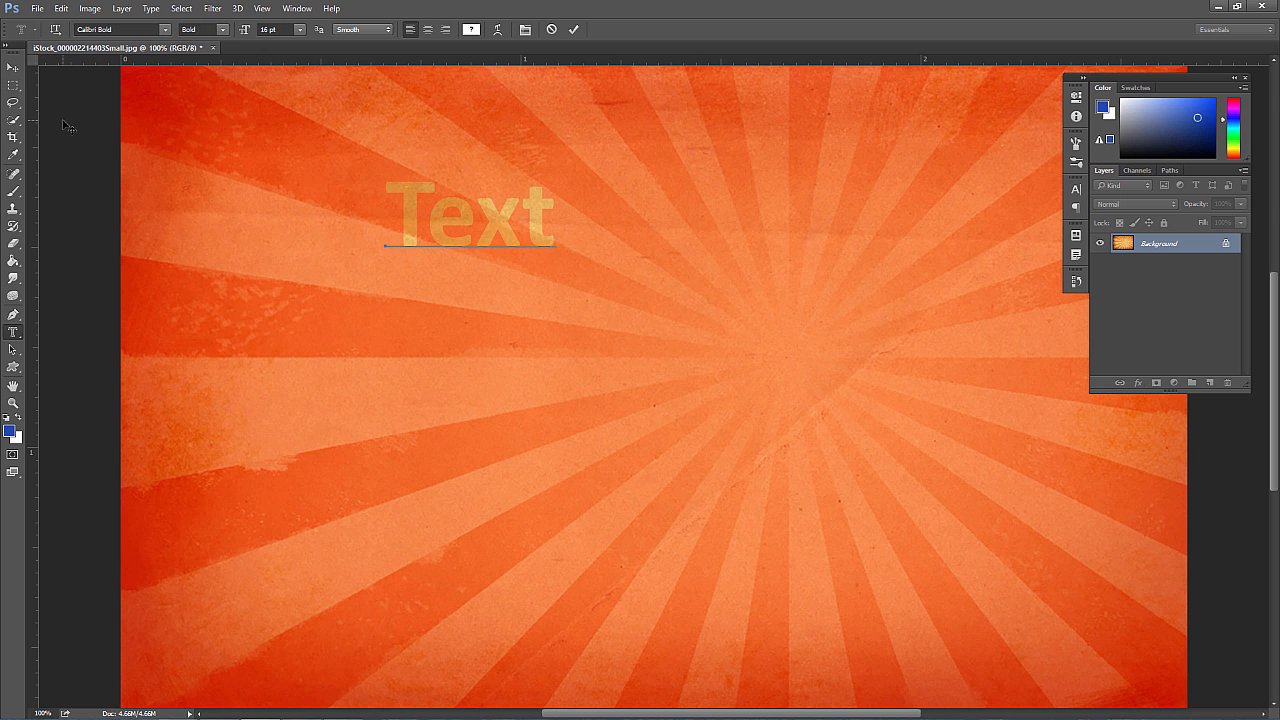
key("ctrl+Return")
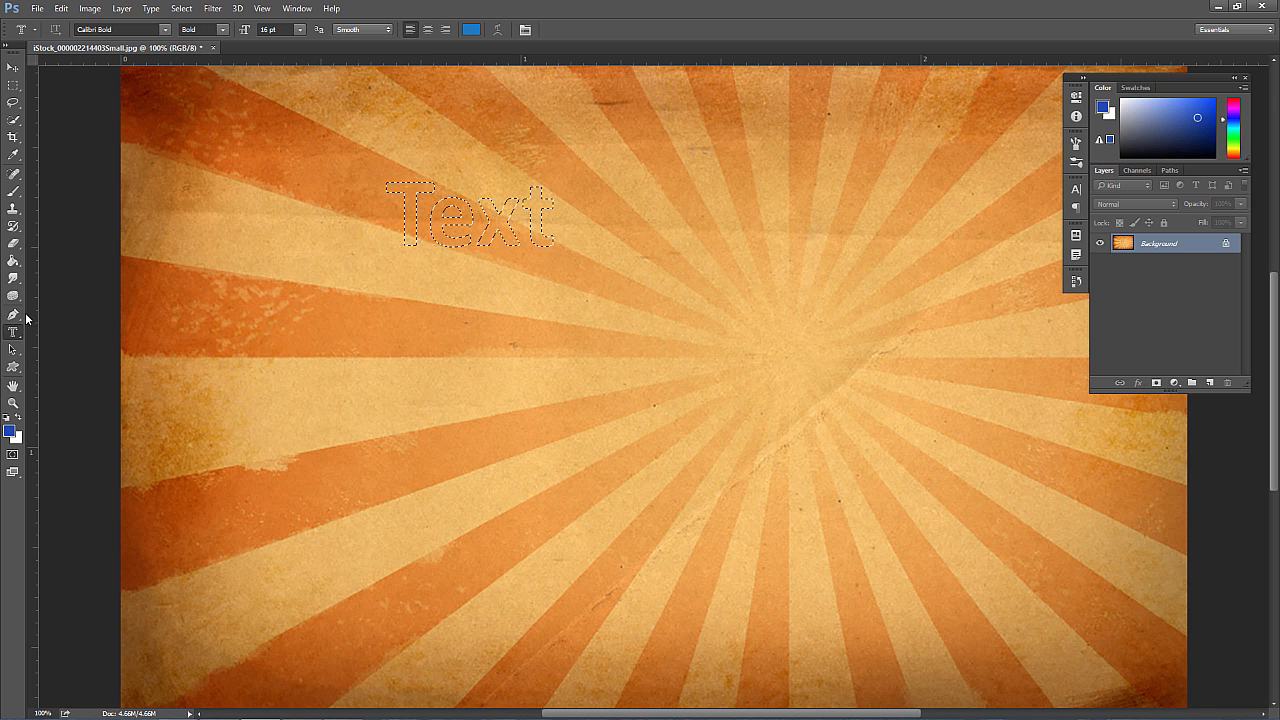
Fill the "Text" selection with the blue foreground color and deselect it.
key("alt+BackSpace")
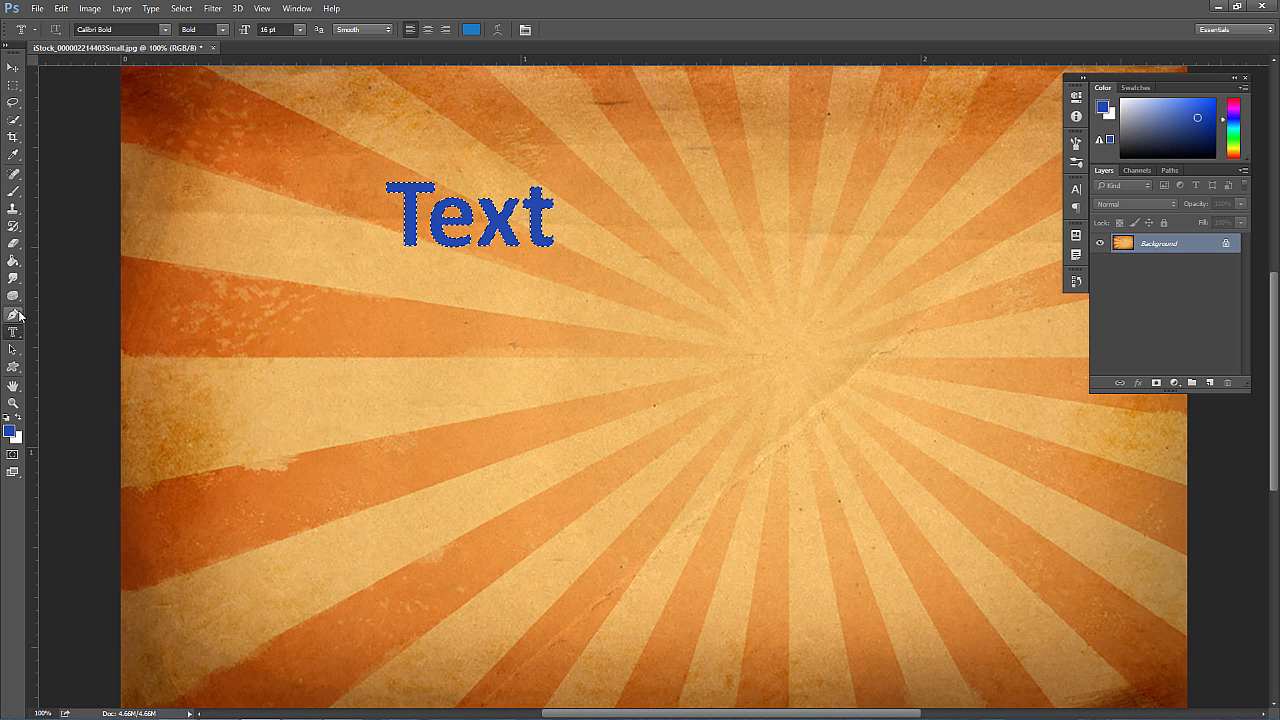
left_click(13, 85)
left_click(575, 218)
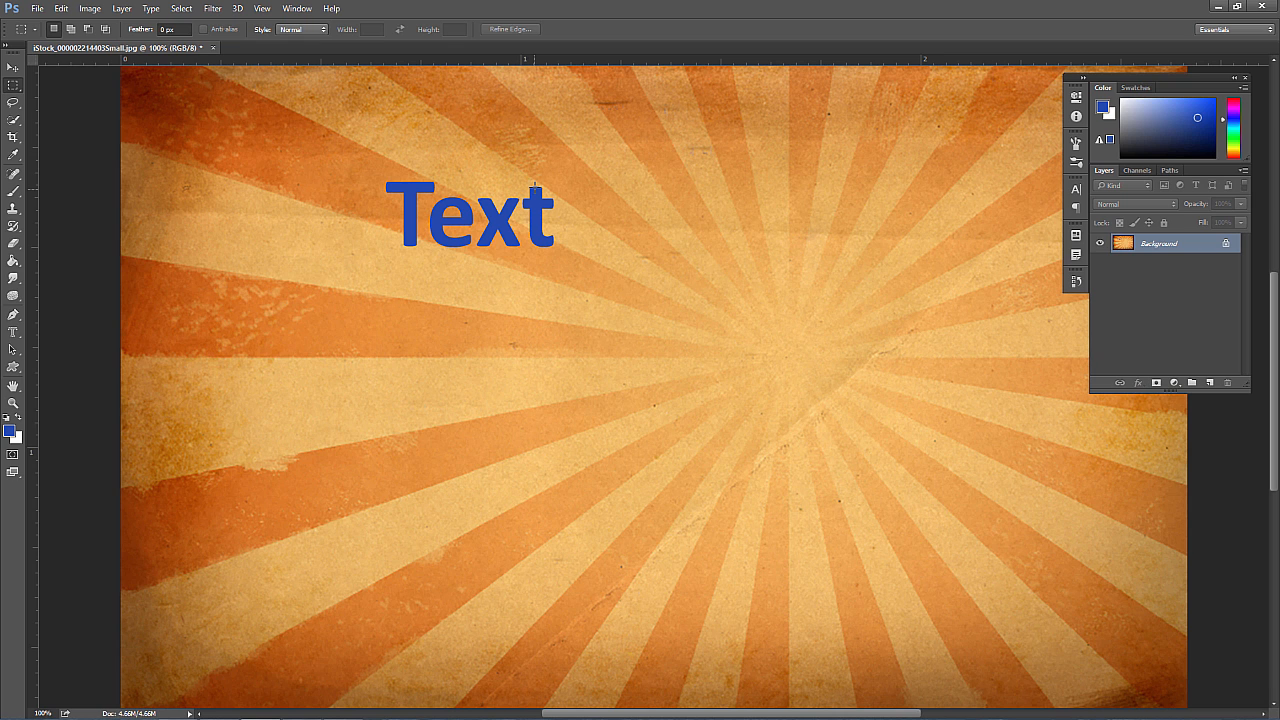
Try to move the locked background layer with the Move tool.
left_click(12, 67)
left_click_drag(629, 263, 666, 329)
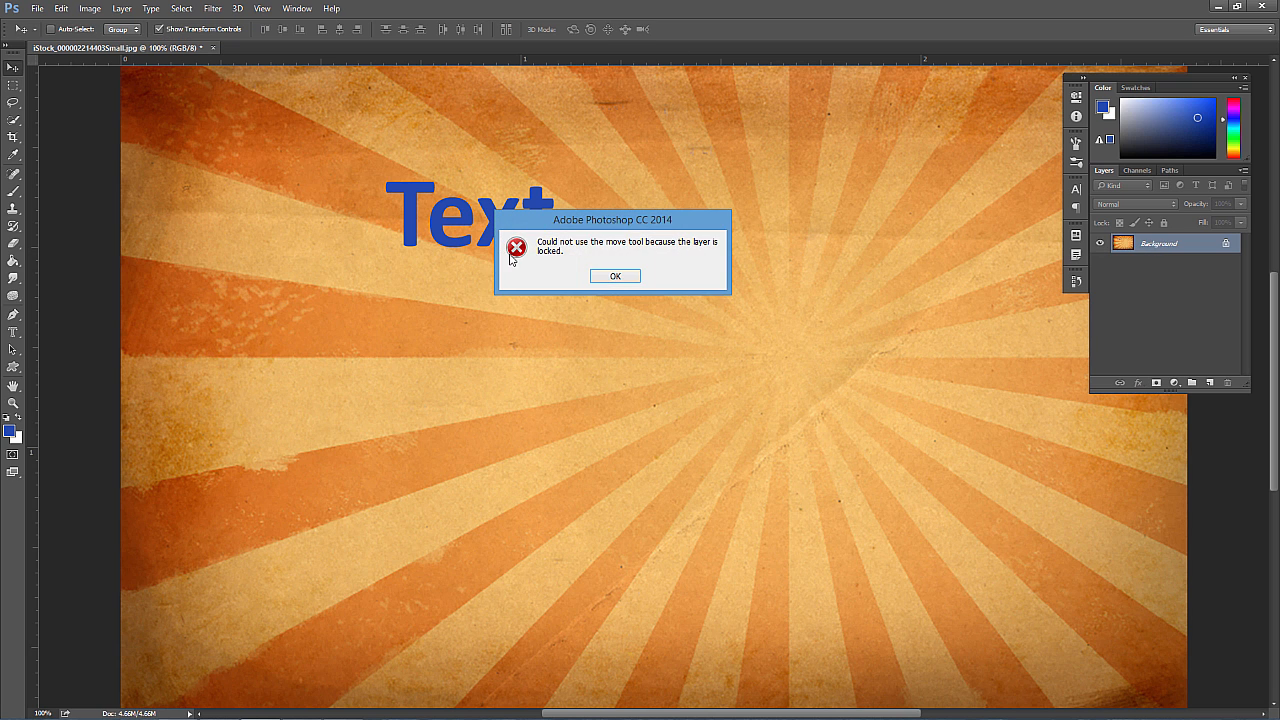
left_click(615, 276)
Convert the locked background into a regular layer, and undo a trial move of it.
double_click(1176, 250)
left_click(750, 228)
mouse_move(554, 306)
left_mouse_down()
mouse_move(700, 375)
mouse_move(443, 277)
mouse_move(577, 340)
mouse_move(541, 285)
left_mouse_up()
key("ctrl+z")
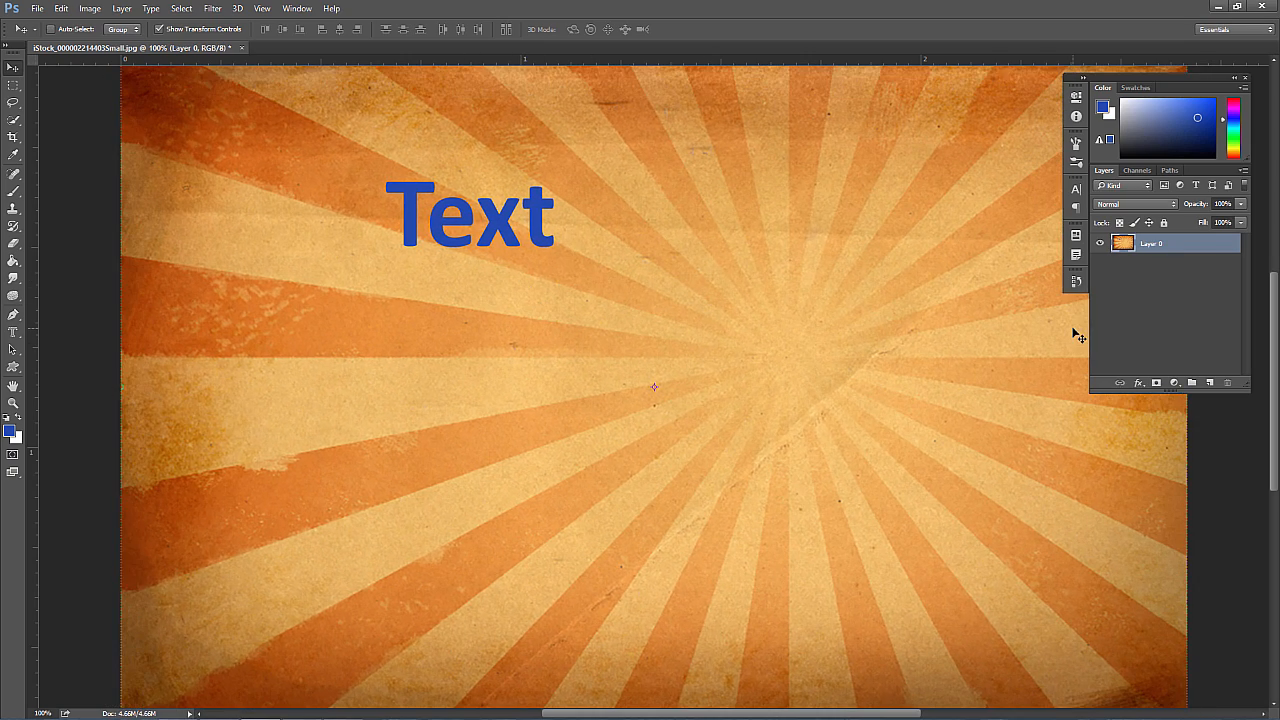
Enter "asdf" with the Vertical Type Mask tool in the area below and beside the blue "Text".
left_click(13, 333)
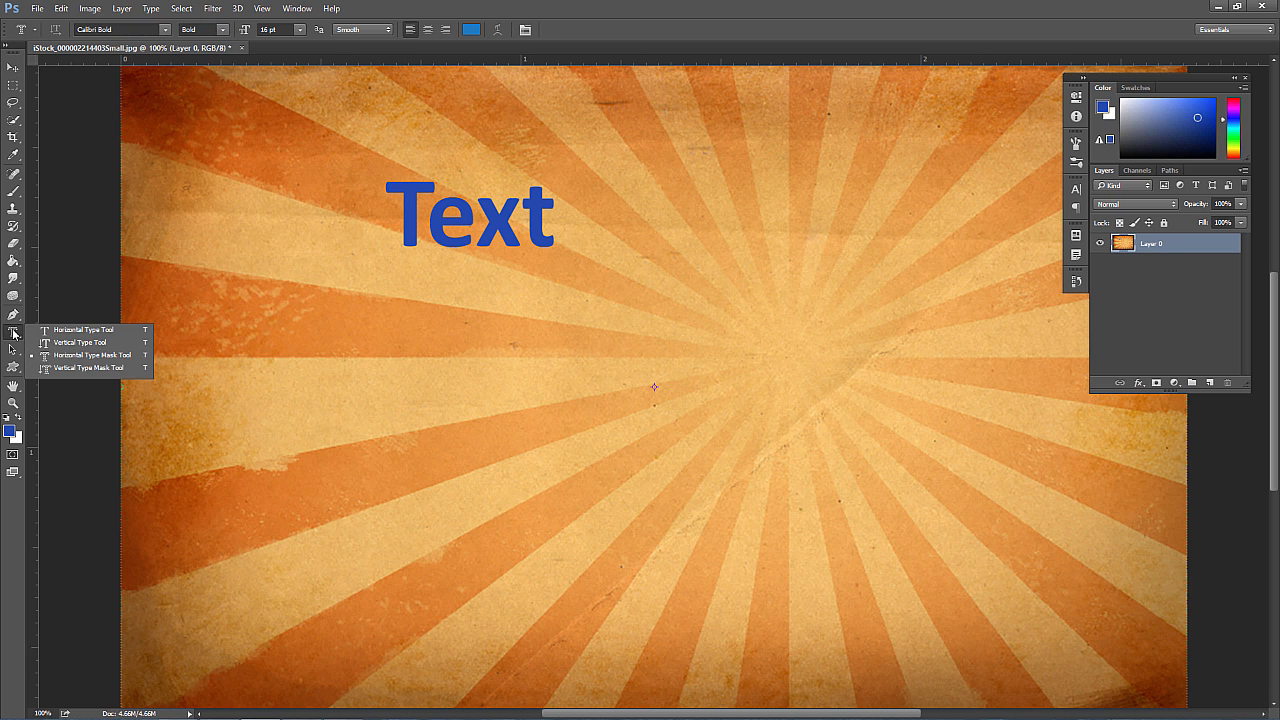
left_click(88, 368)
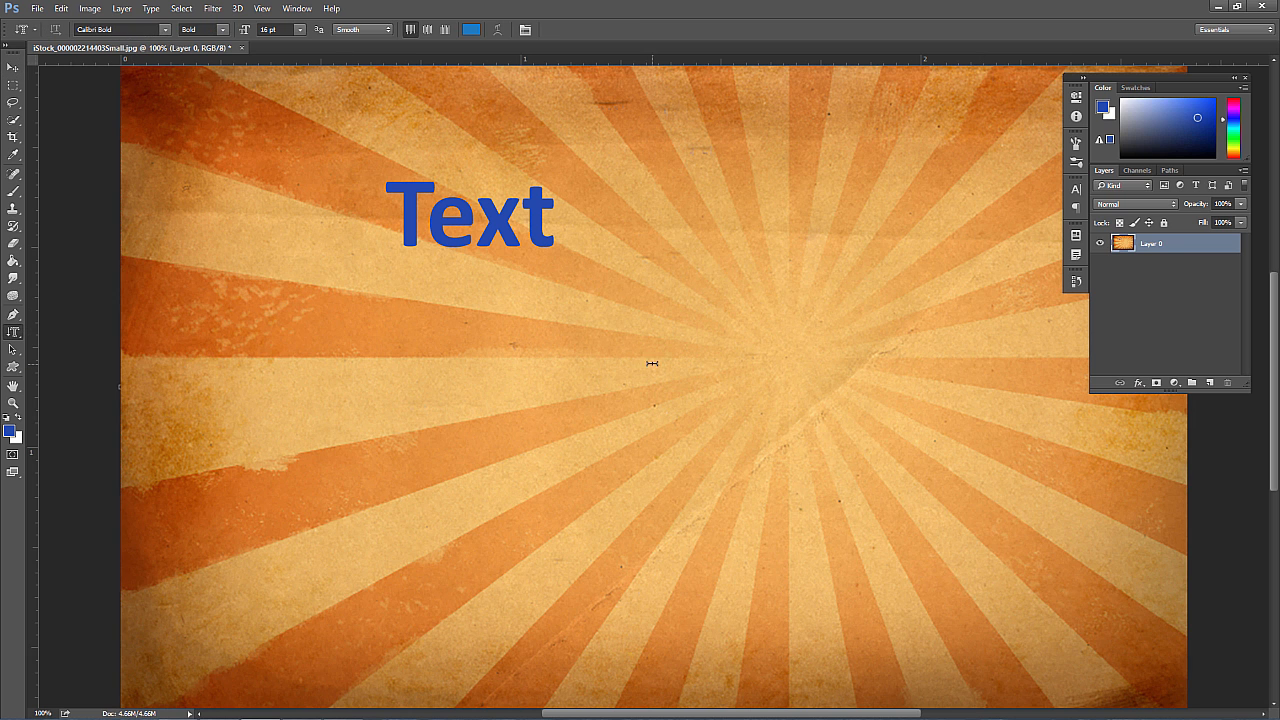
left_click(627, 280)
type("asdf")
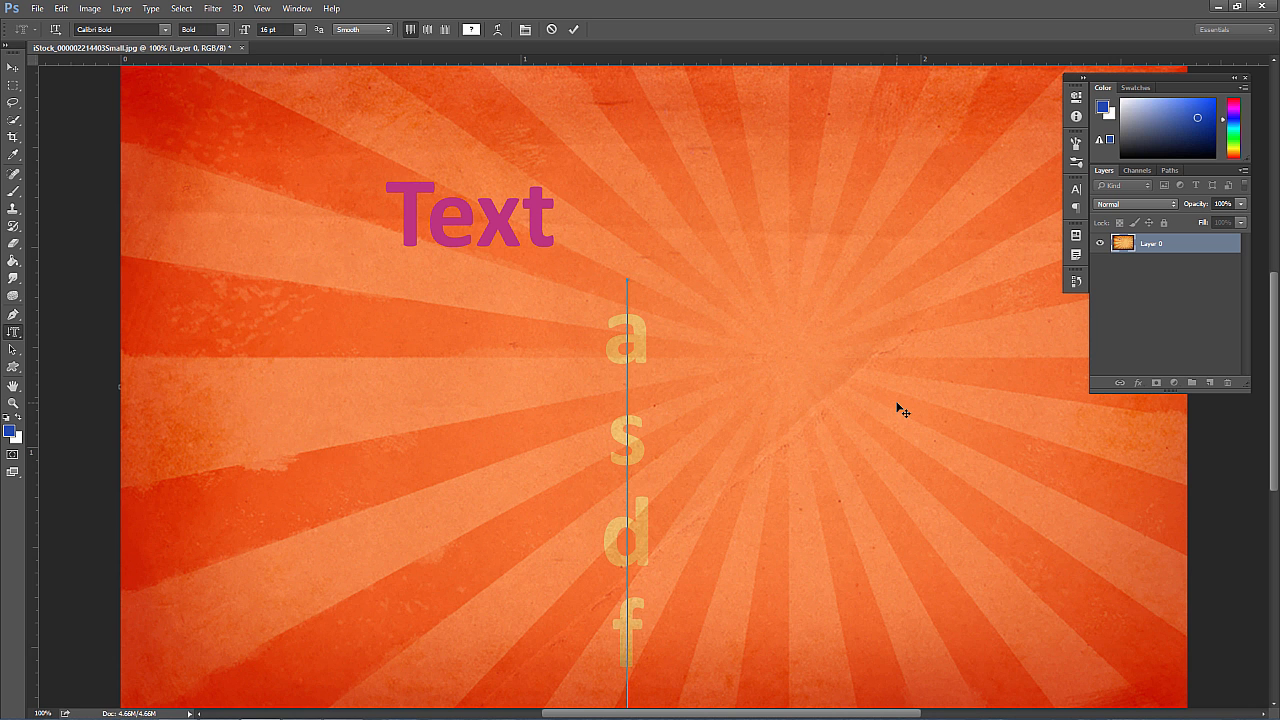
Apply the "asdf" type mask, move the selected letter-shaped pixels up and to the right, and deselect them.
left_click(12, 65)
left_click_drag(634, 360, 697, 205)
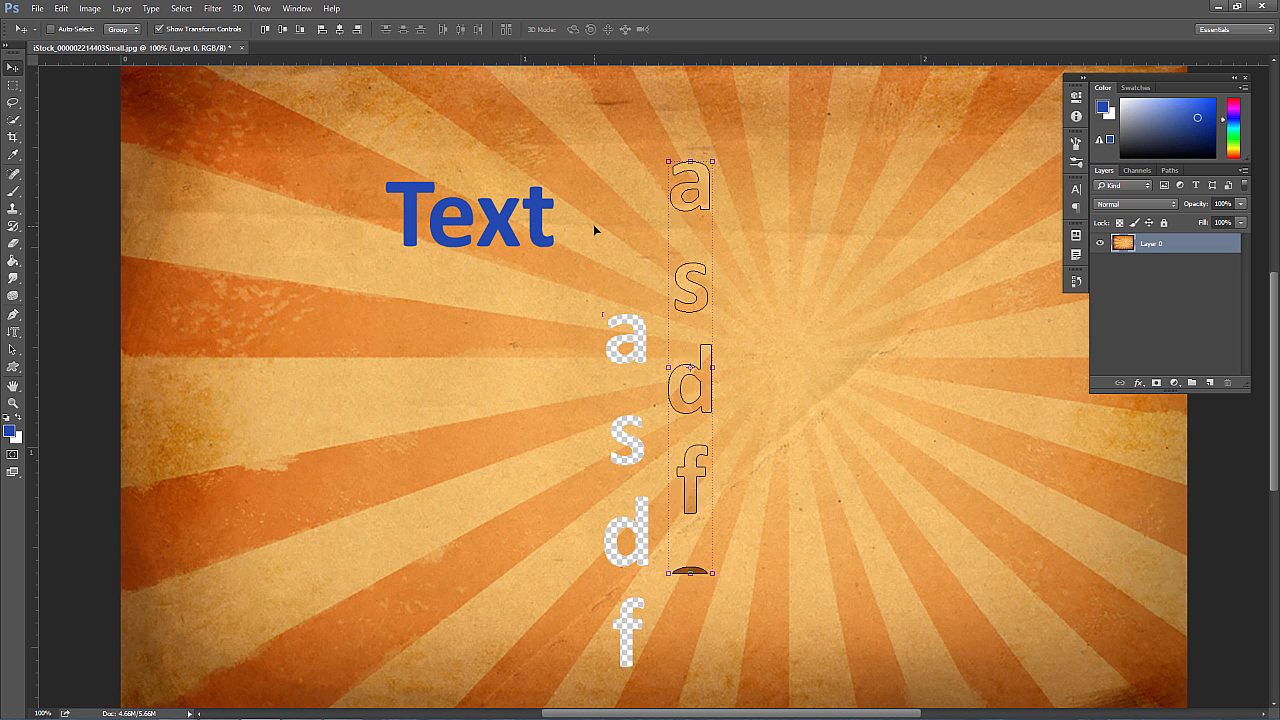
key("ctrl+d")
key("t")
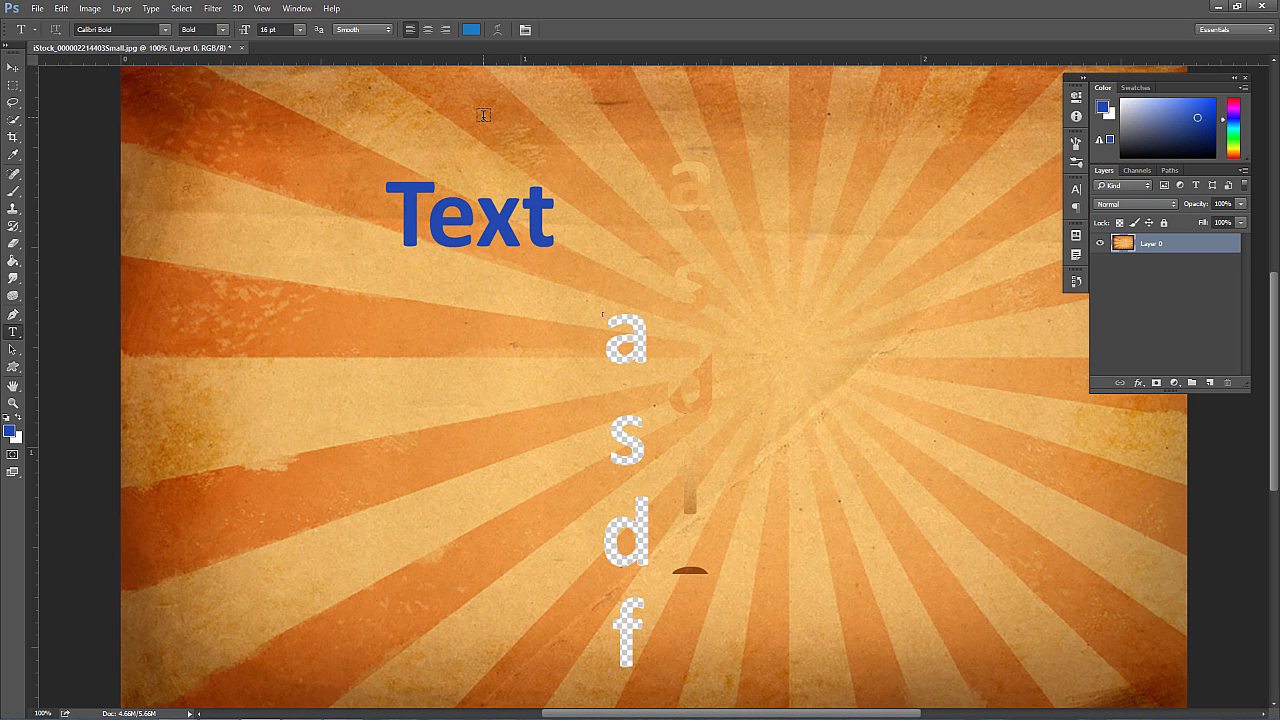